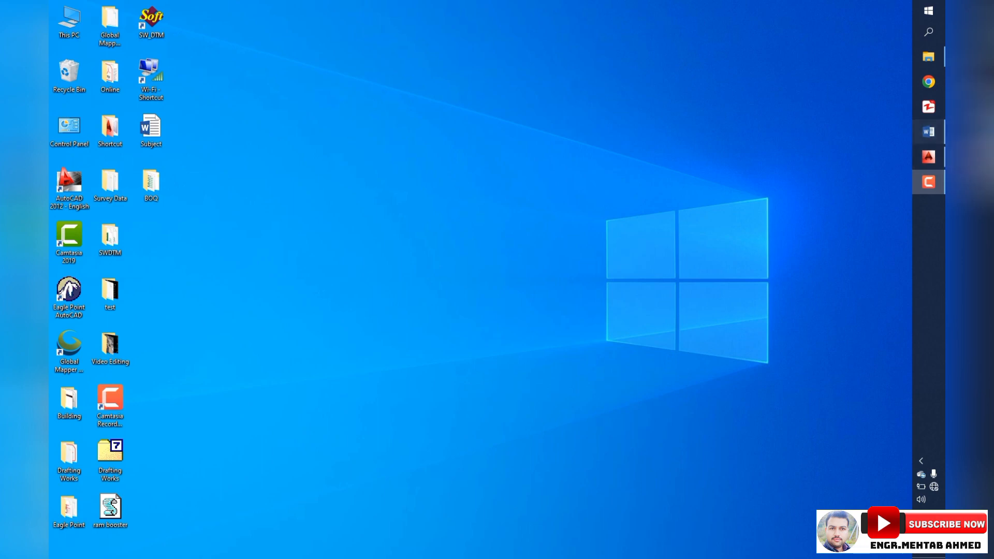
# Step: View the Word title page, switch to the AutoCAD drawing Test Lisp Inc.dwg, and examine the rectangular grid with its V-1 and H-1 bubbles
pyautogui.click(928, 132)
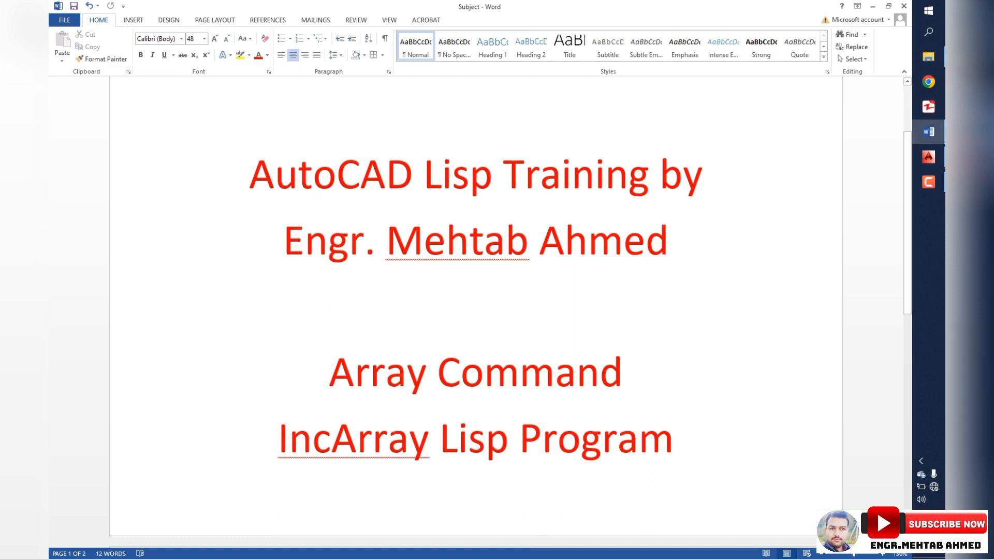
pyautogui.click(928, 157)
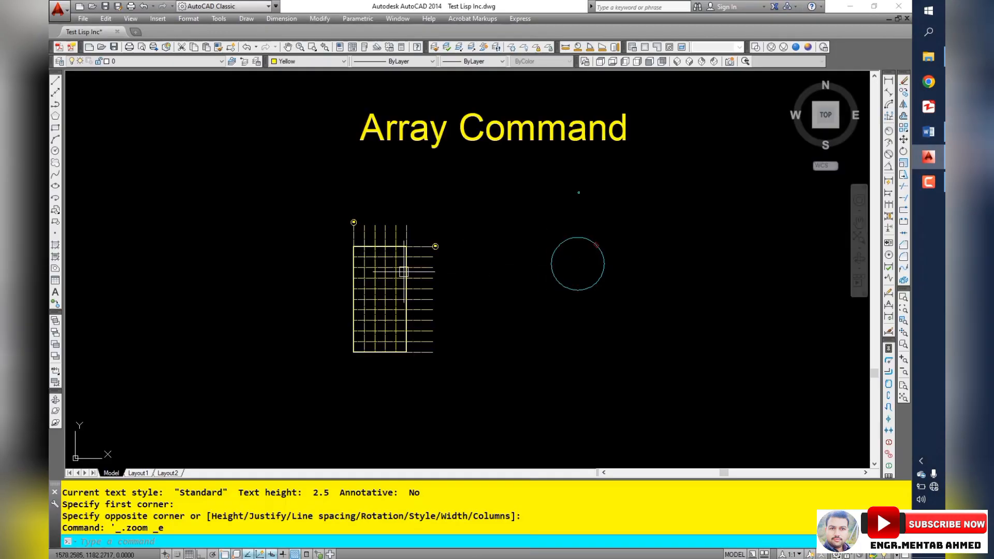
pyautogui.scroll(4, 388, 271)
pyautogui.moveTo(399, 259); pyautogui.dragTo(435, 229, button='middle')
pyautogui.click(470, 261)
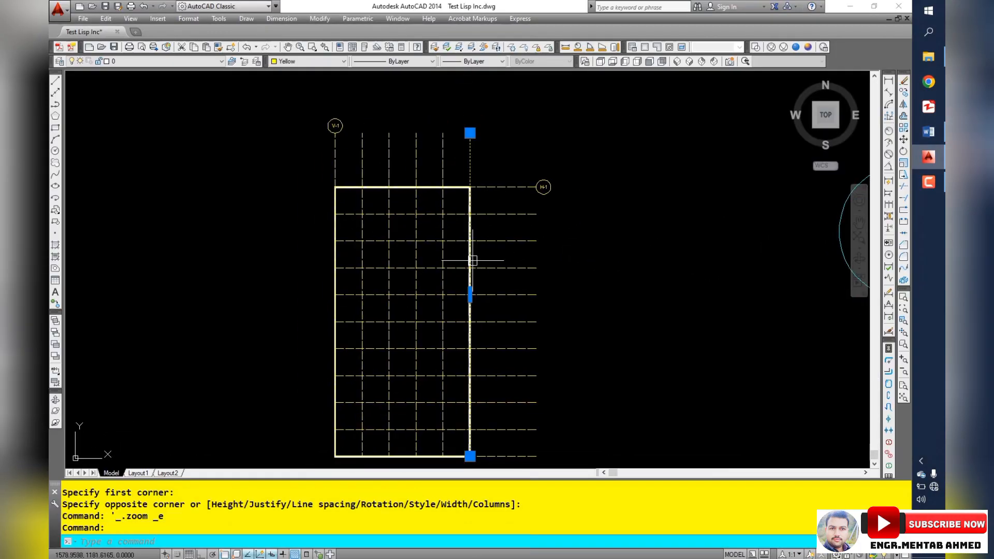
pyautogui.press('Escape')
pyautogui.press('Escape')
pyautogui.press('Escape')
pyautogui.press('Escape')
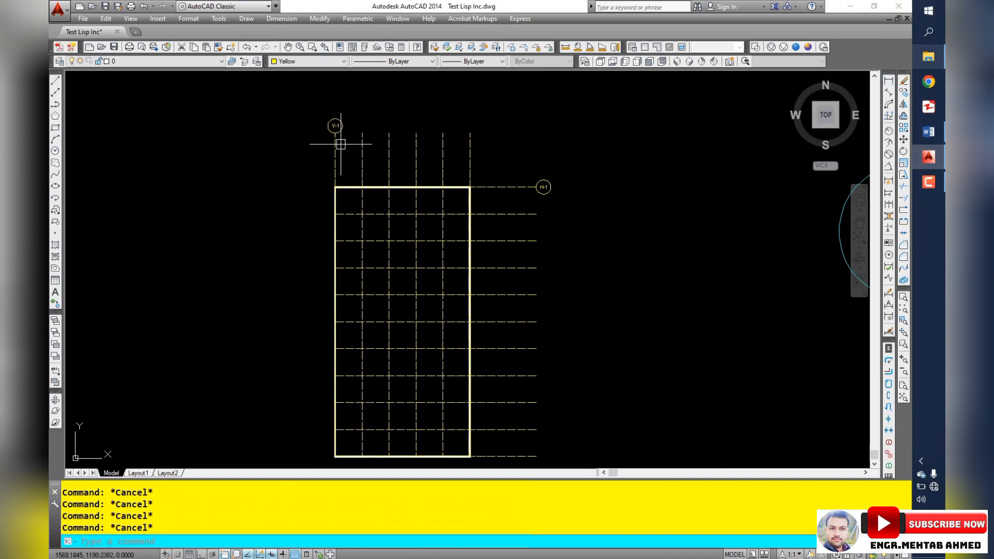
pyautogui.scroll(3, 346, 121)
pyautogui.scroll(-2, 327, 137)
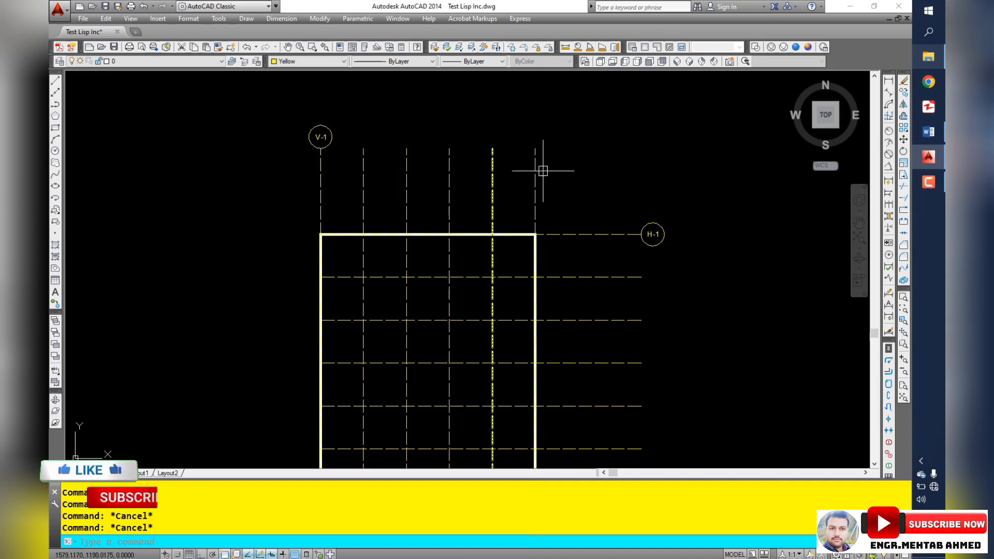
# Step: Highlight the vertical grid lines and the V-1 bubble in turn, clear each selection, and examine the circles beside the grid
pyautogui.click(609, 177)
pyautogui.click(255, 192)
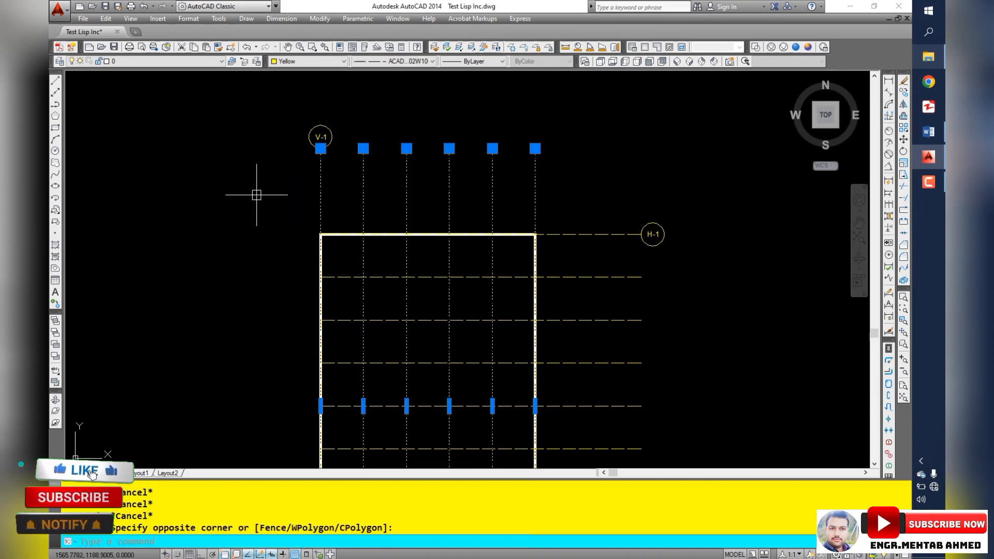
pyautogui.press('Escape')
pyautogui.click(340, 118)
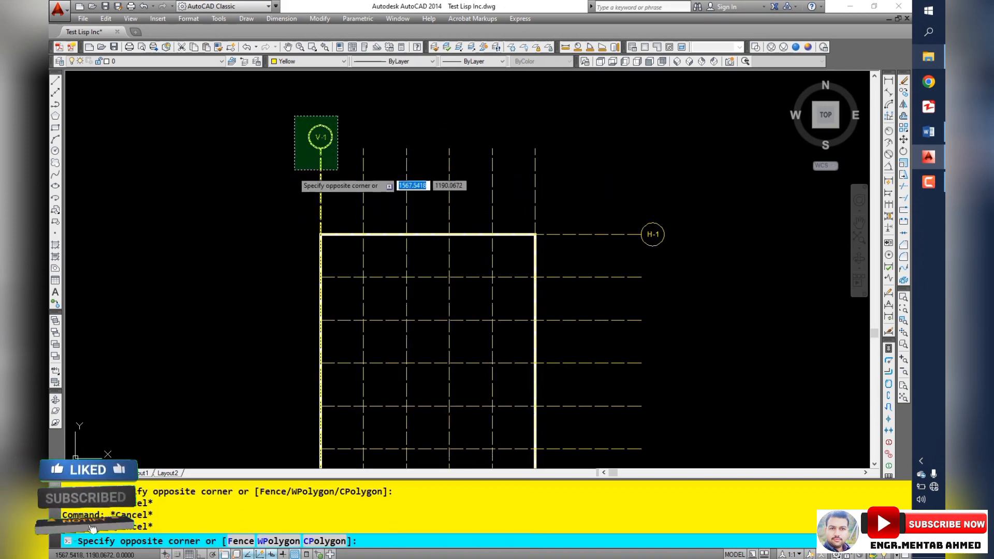
pyautogui.click(293, 166)
pyautogui.press('Escape')
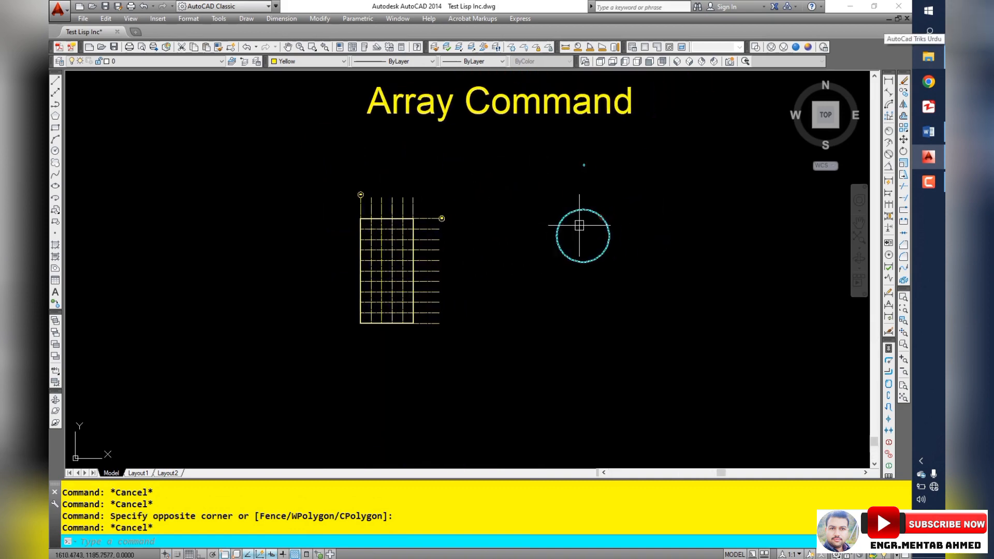
pyautogui.scroll(5, 575, 193)
pyautogui.scroll(-8, 561, 250)
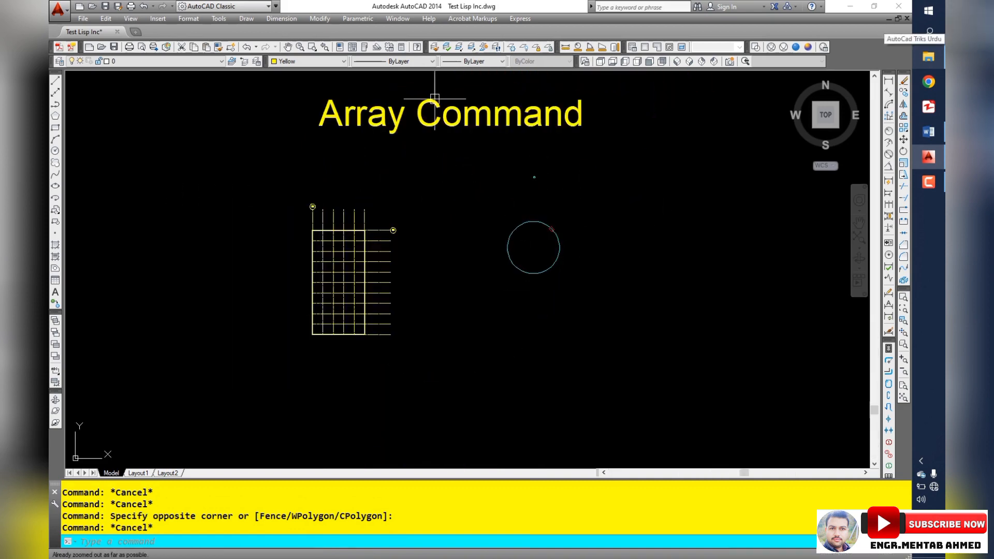
# Step: Create a rectangular array from the small circle above the large circle and keep the default rows and columns
pyautogui.scroll(5, 523, 179)
pyautogui.scroll(-3, 549, 176)
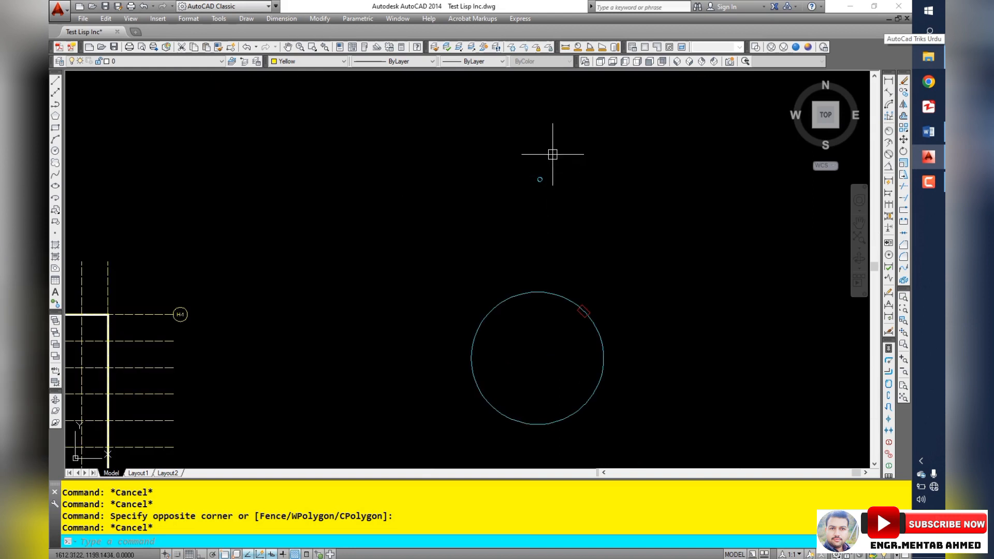
pyautogui.scroll(3, 553, 164)
pyautogui.write('AR')
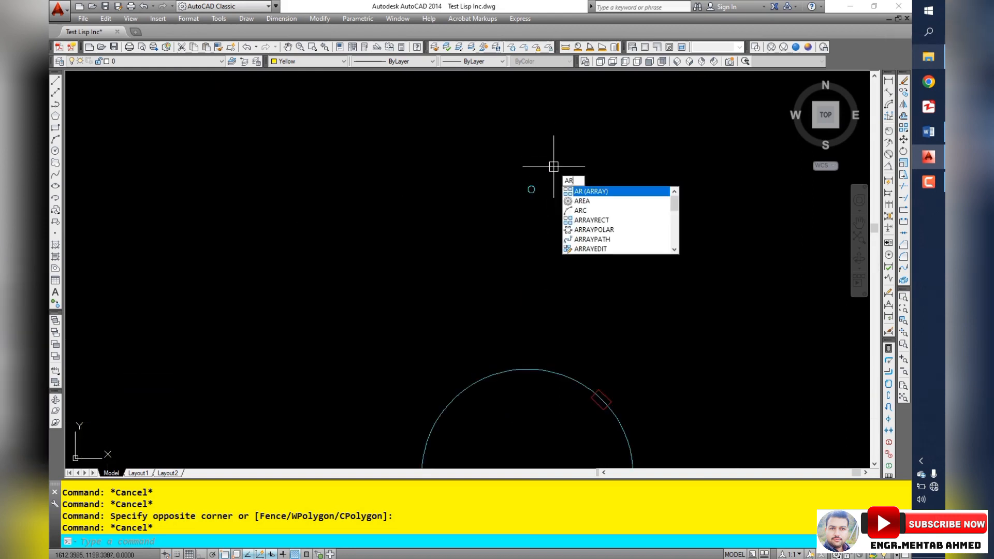
pyautogui.press('Return')
pyautogui.scroll(5, 541, 188)
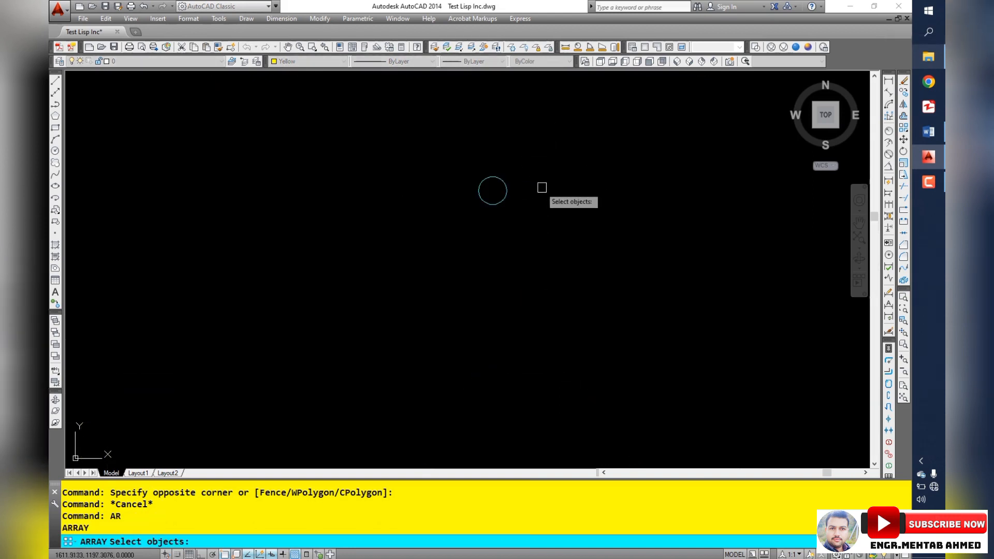
pyautogui.click(507, 199)
pyautogui.press('Return')
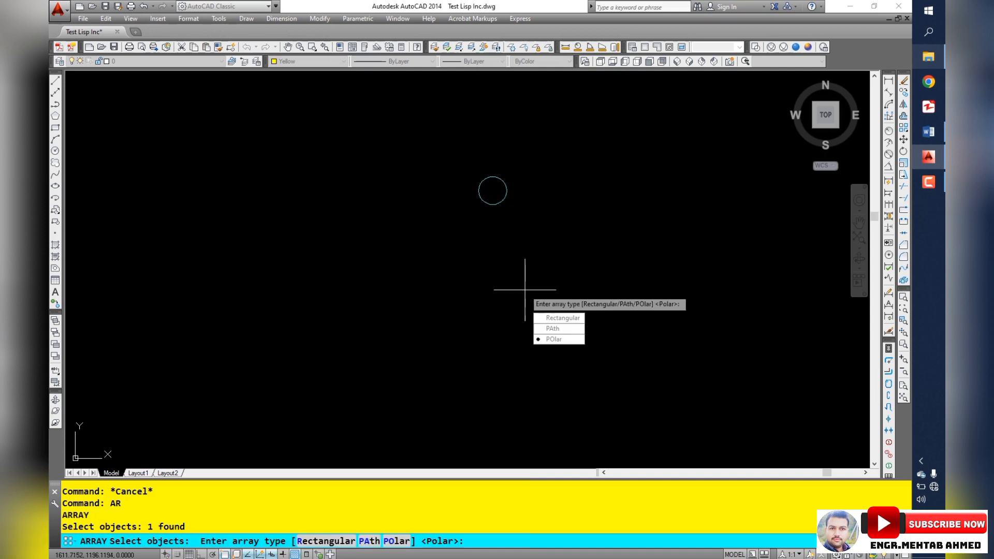
pyautogui.press('Down')
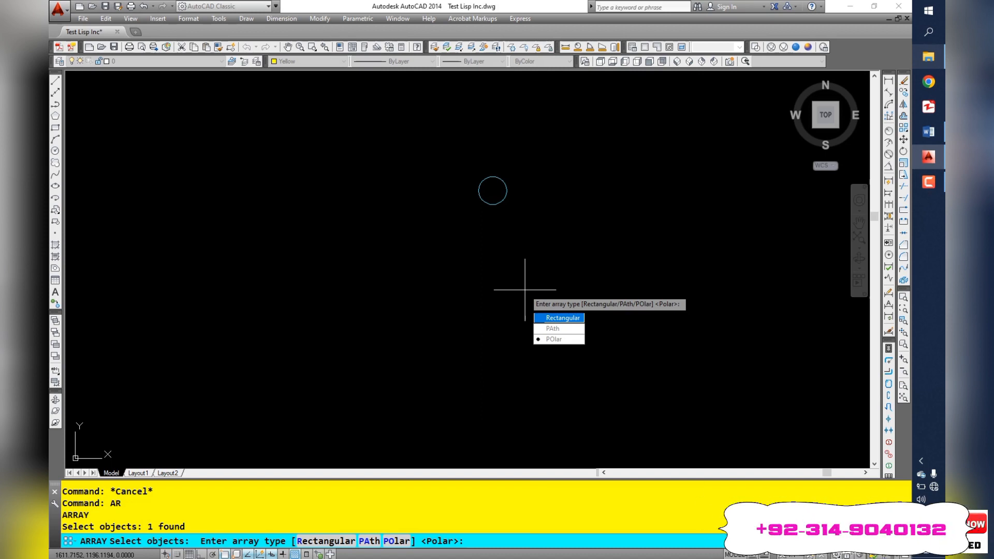
pyautogui.press('Return')
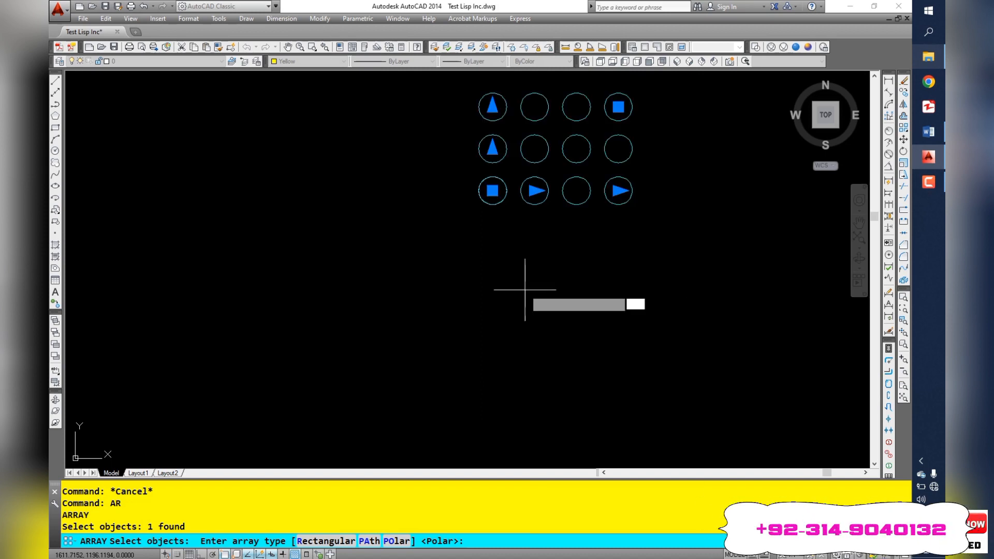
pyautogui.press('Escape')
pyautogui.press('Escape')
pyautogui.press('Escape')
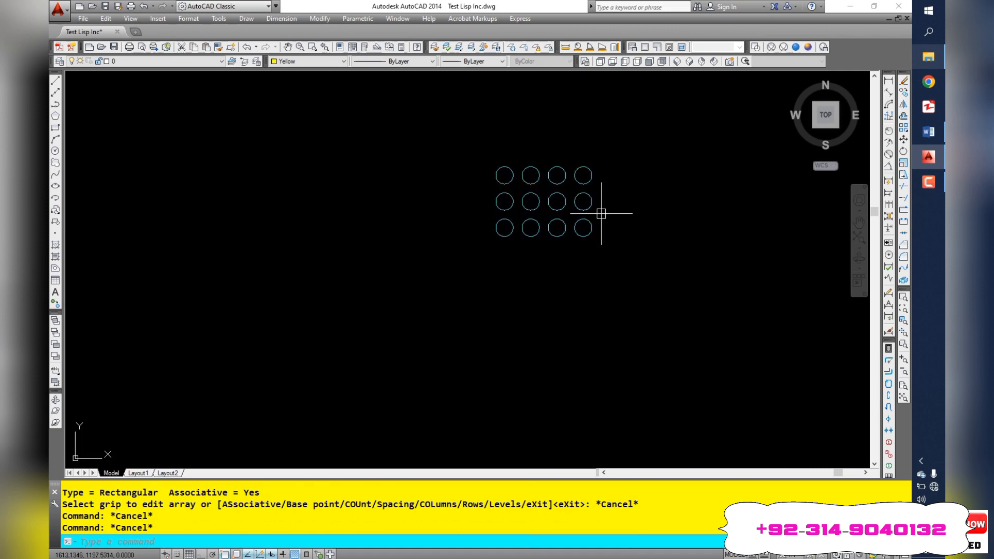
# Step: Set the small-circle array to 6 rows and 8 columns
pyautogui.click(534, 201)
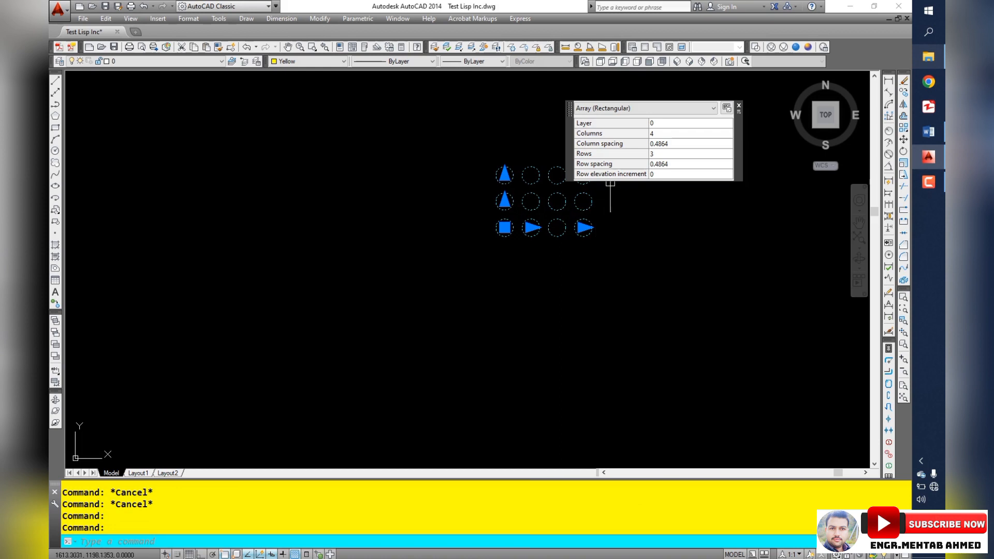
pyautogui.click(673, 154)
pyautogui.write('6')
pyautogui.press('Tab')
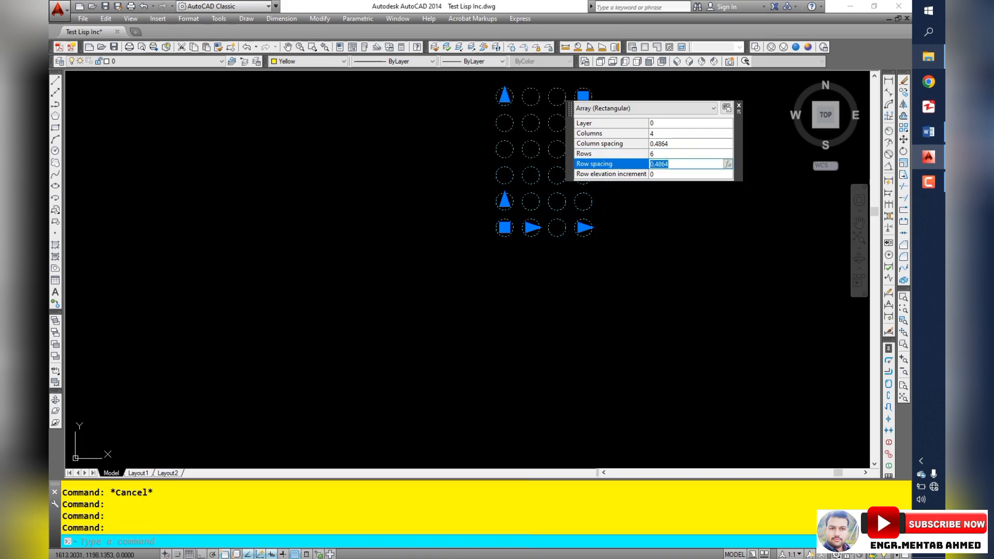
pyautogui.click(673, 133)
pyautogui.write('8')
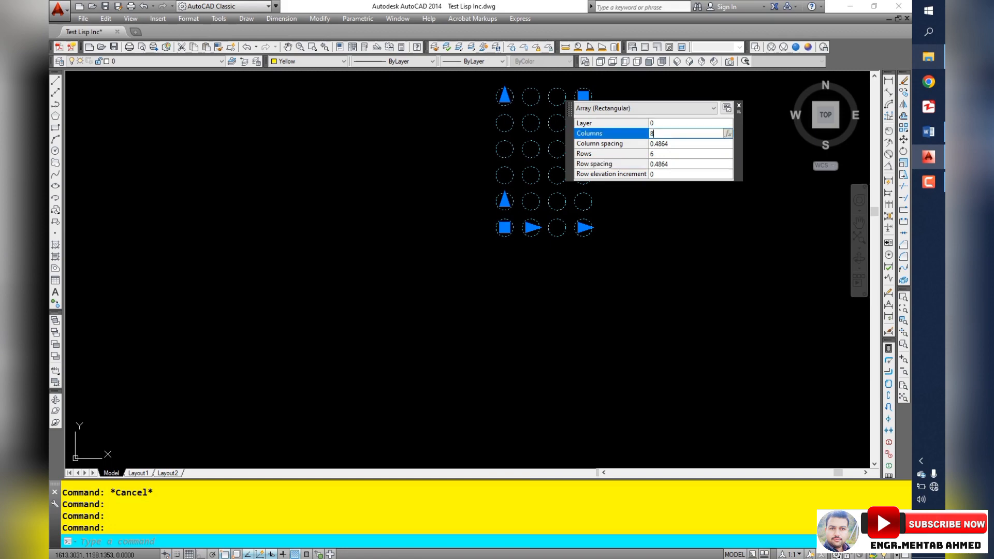
pyautogui.press('Tab')
# Step: Try column spacings of 6 and 2 on the small-circle array
pyautogui.write('3')
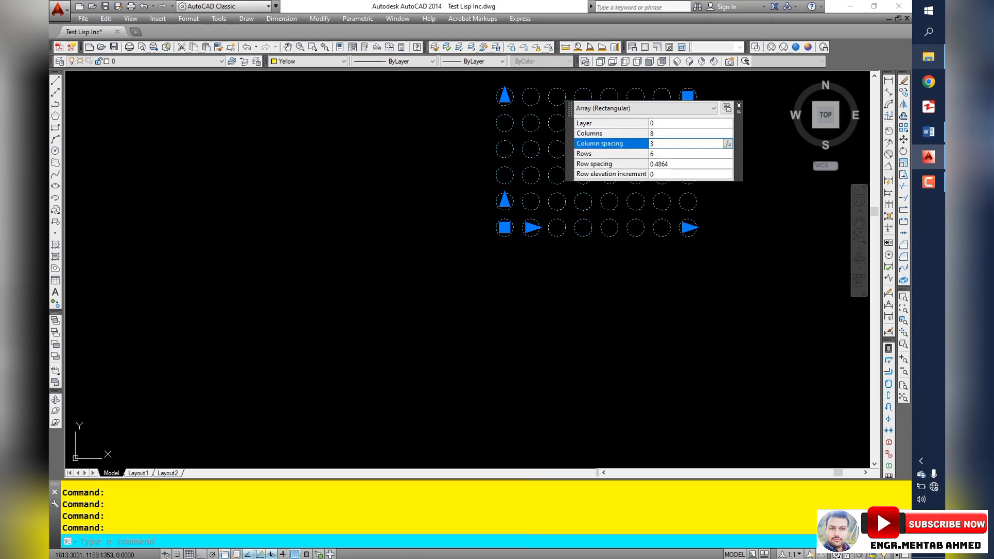
pyautogui.press('BackSpace')
pyautogui.write('6')
pyautogui.press('Tab')
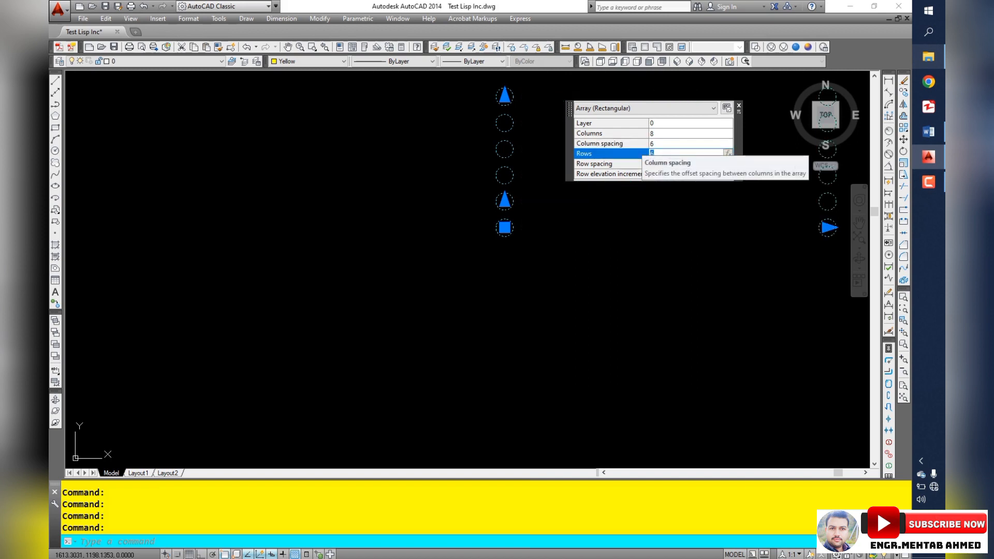
pyautogui.click(668, 144)
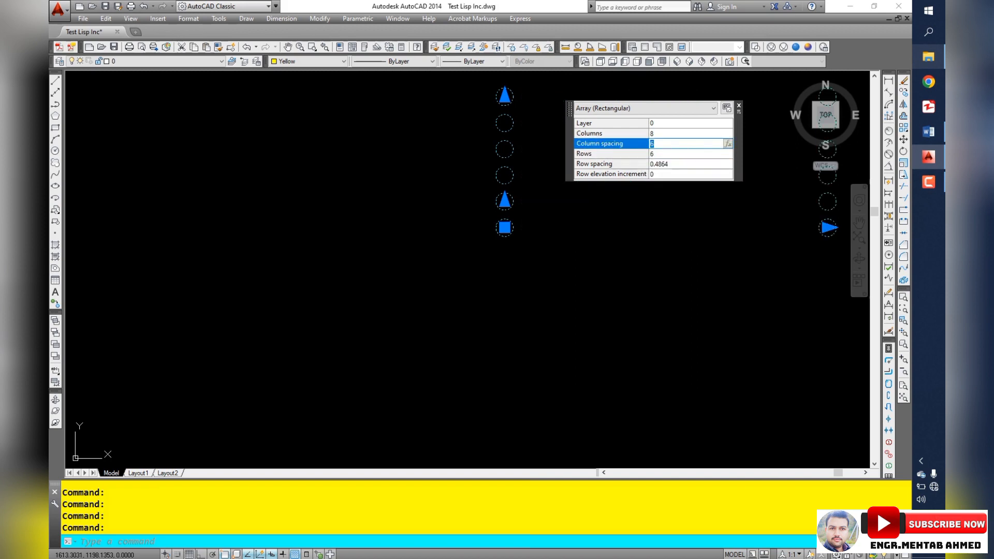
pyautogui.write('2')
pyautogui.press('Tab')
pyautogui.click(668, 144)
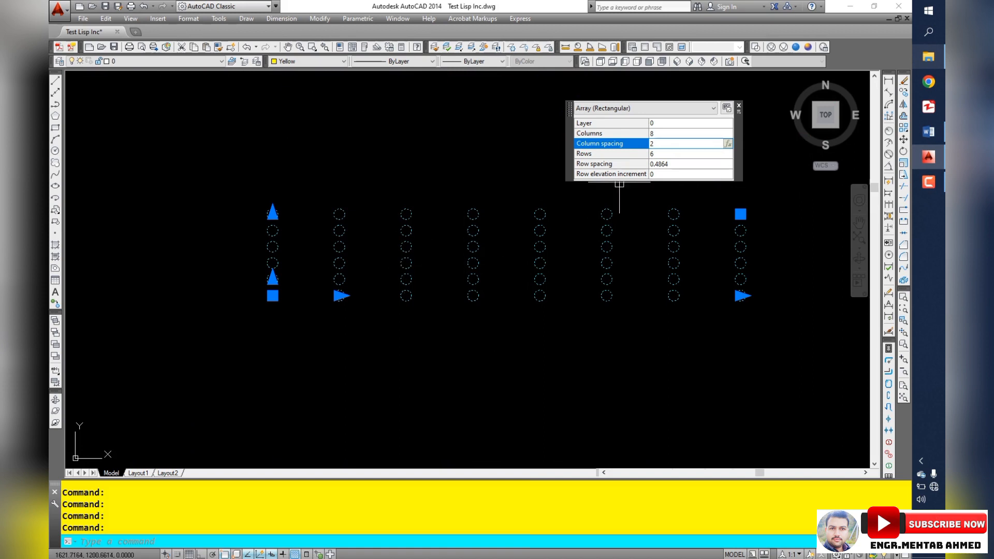
# Step: Set the small-circle array to 5 columns and 5 rows
pyautogui.click(653, 133)
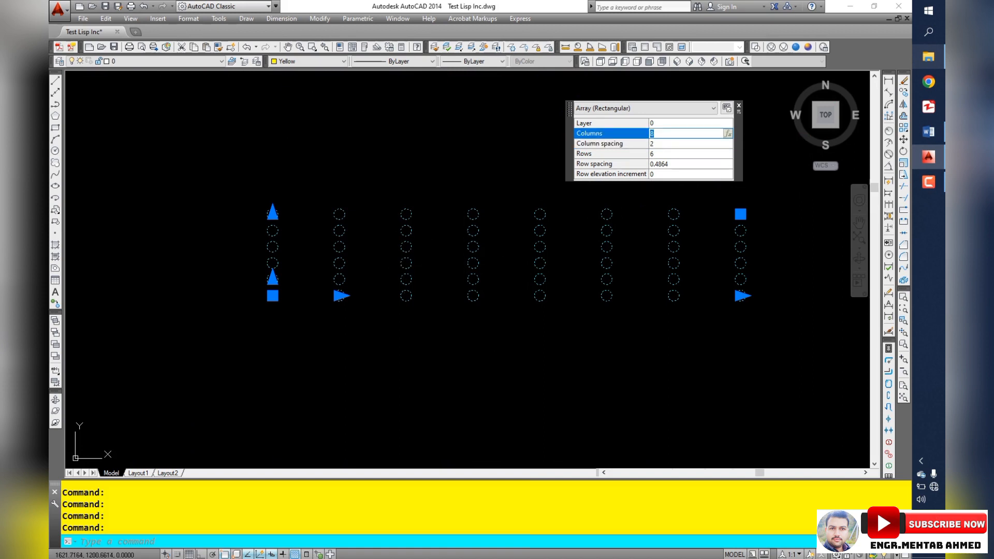
pyautogui.write('5')
pyautogui.press('Tab')
pyautogui.press('Tab')
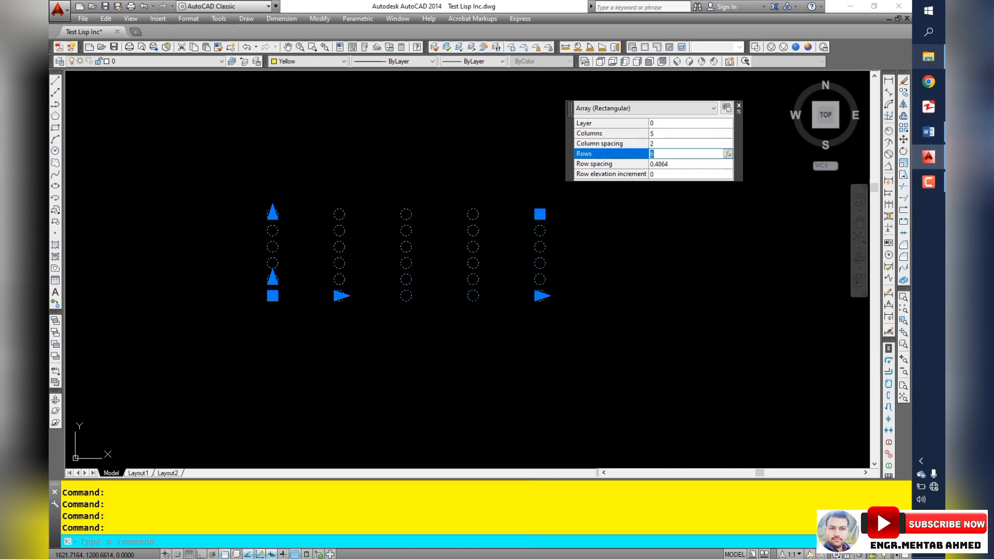
pyautogui.write('5')
pyautogui.press('Tab')
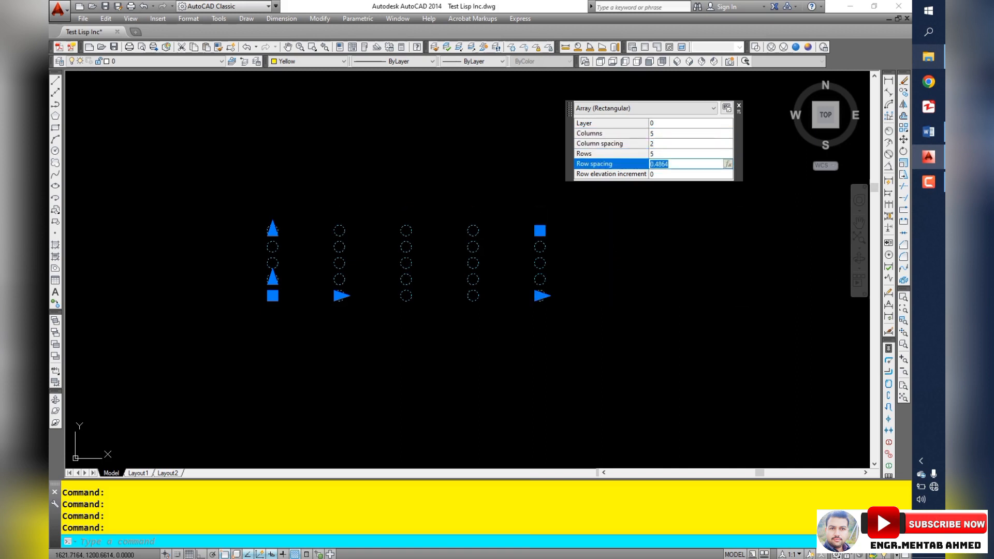
# Step: Set both the column spacing and the row spacing of the small-circle array to 1, and close its properties
pyautogui.hotkey('shift', 'Tab')
pyautogui.hotkey('shift', 'Tab')
pyautogui.write('1')
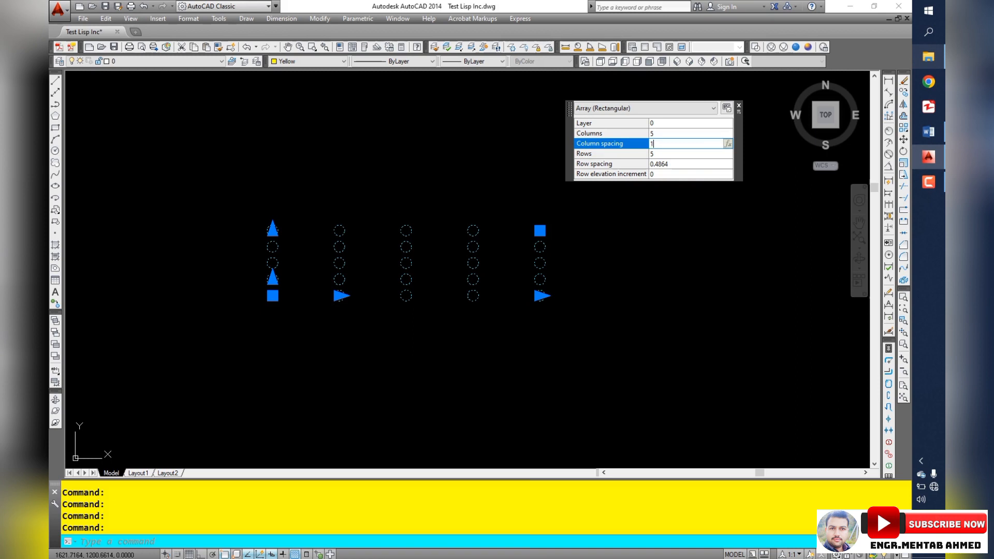
pyautogui.press('Tab')
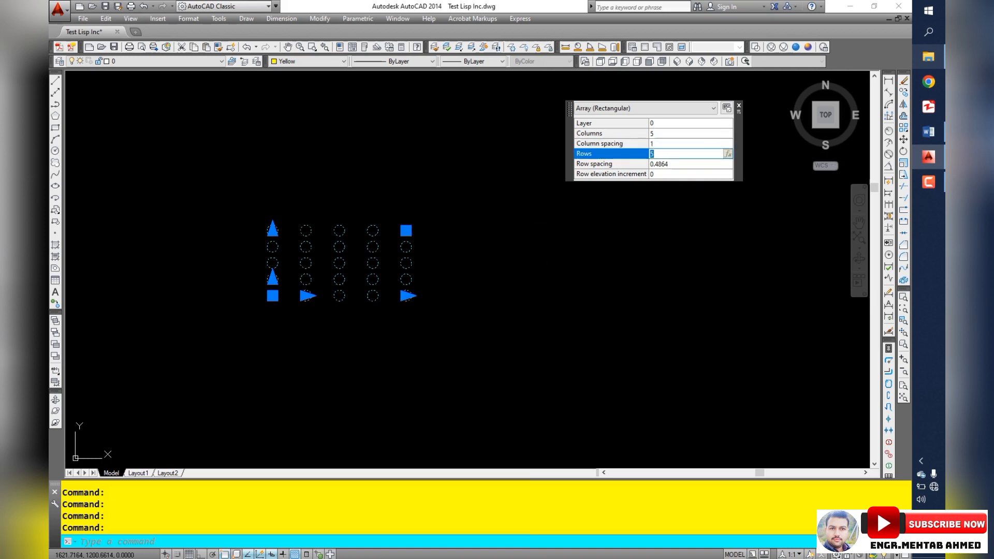
pyautogui.press('Tab')
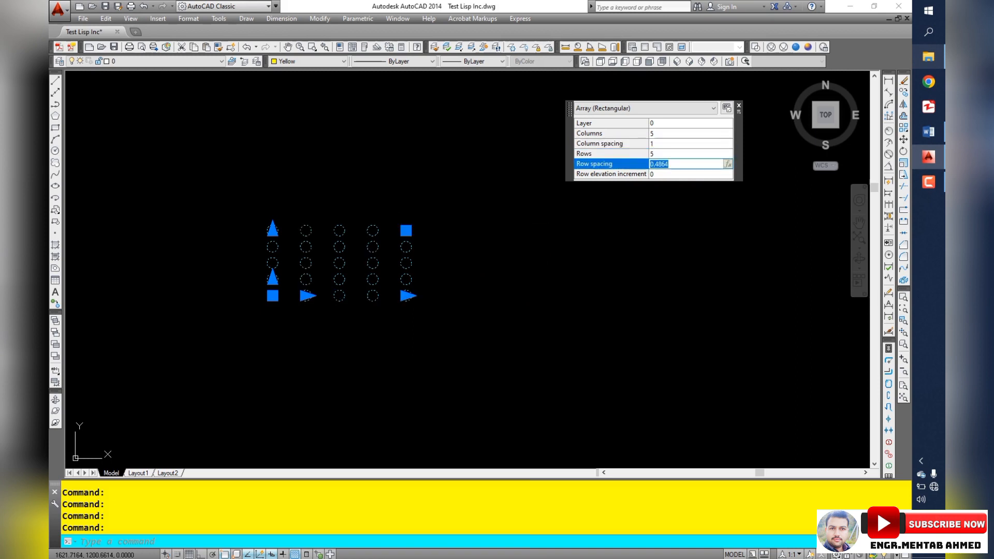
pyautogui.write('1')
pyautogui.press('Tab')
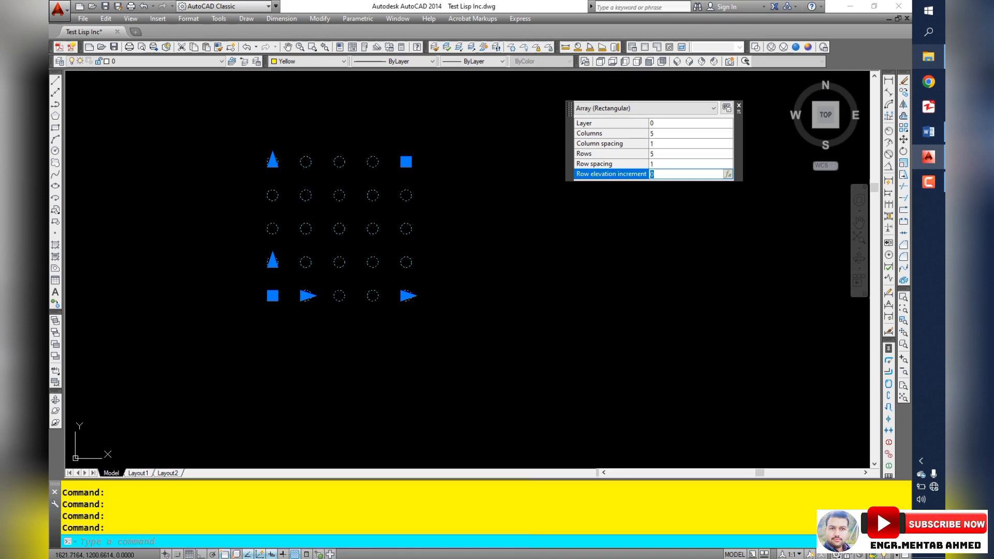
pyautogui.click(739, 106)
pyautogui.press('Escape')
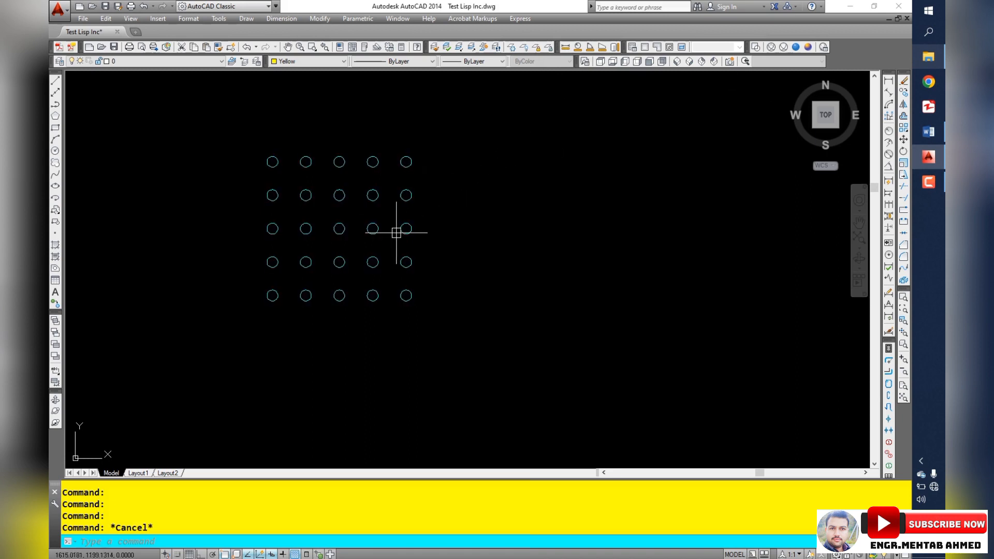
# Step: Explode the small-circle array, check two of its circles by selecting them individually, and clear the selection
pyautogui.click(399, 228)
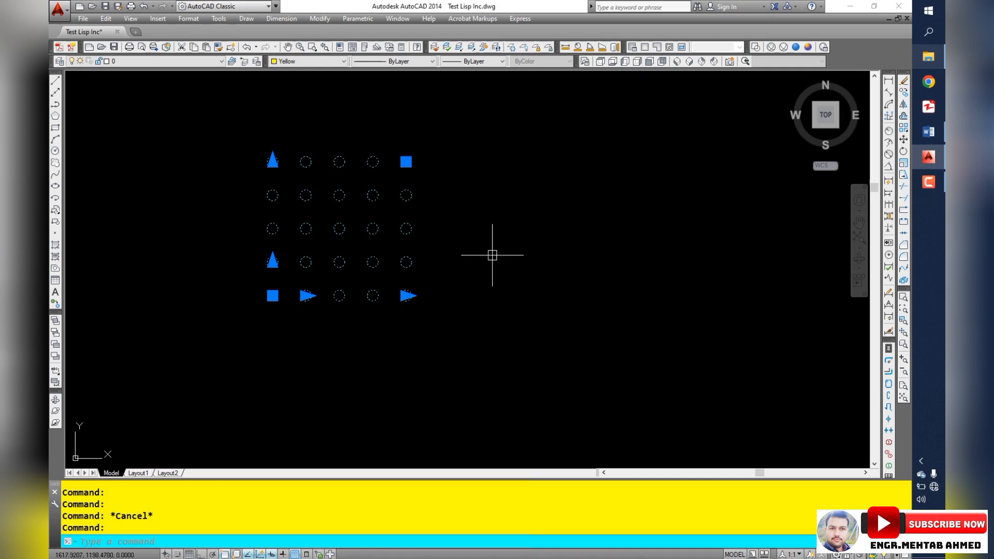
pyautogui.write('X')
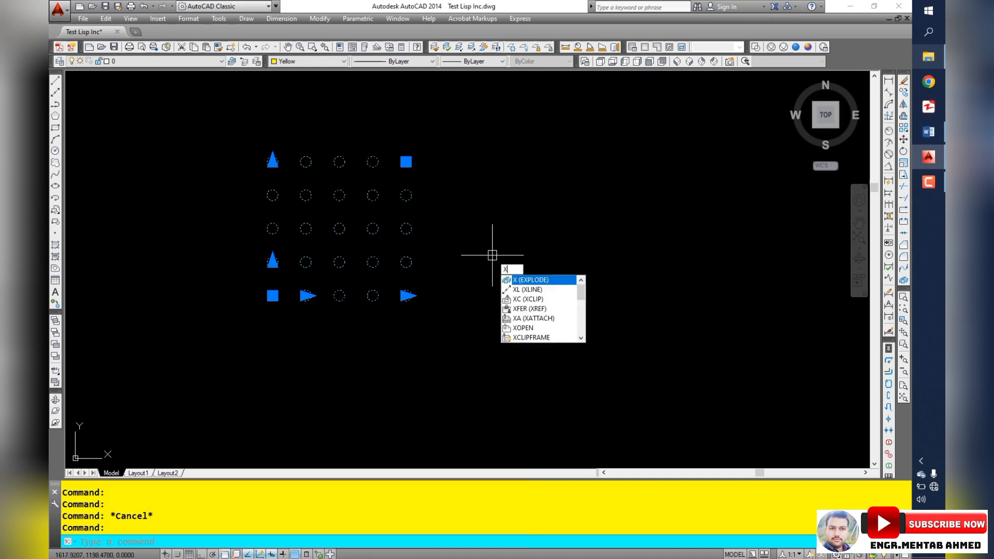
pyautogui.press('Return')
pyautogui.click(411, 228)
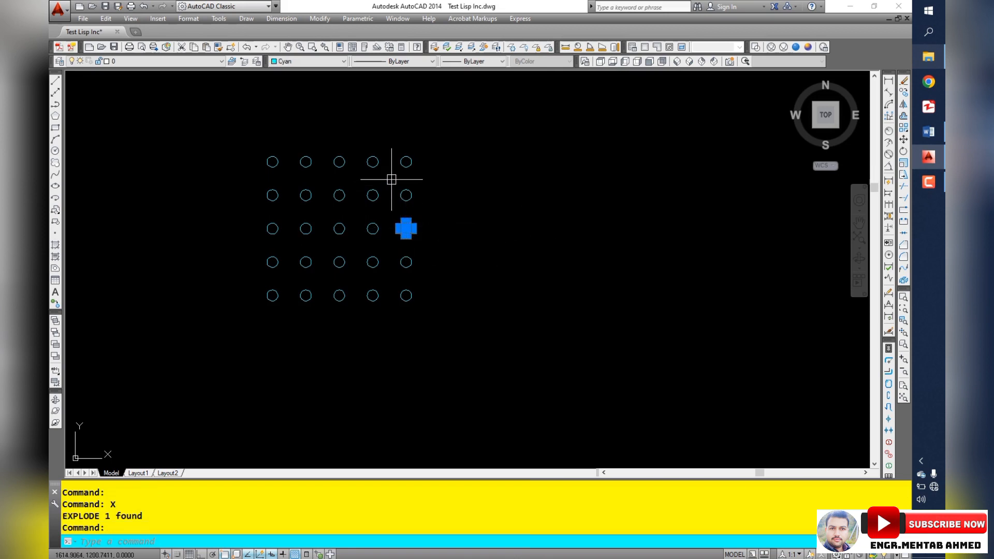
pyautogui.click(401, 161)
pyautogui.press('Escape')
pyautogui.press('Escape')
pyautogui.press('Escape')
pyautogui.scroll(-8, 424, 201)
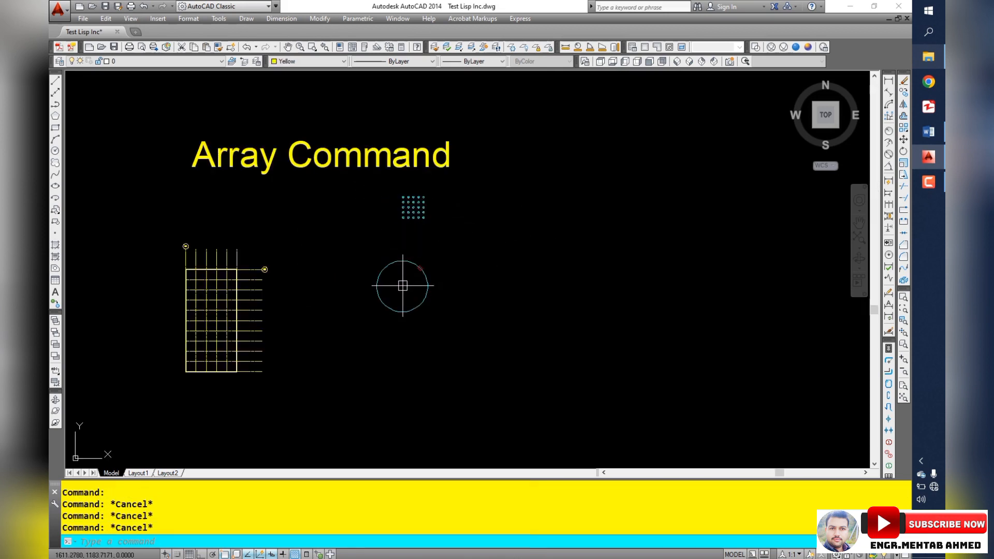
# Step: Create a polar array of the small red rectangle around the centre of the large circle, keeping the default item count
pyautogui.scroll(8, 403, 285)
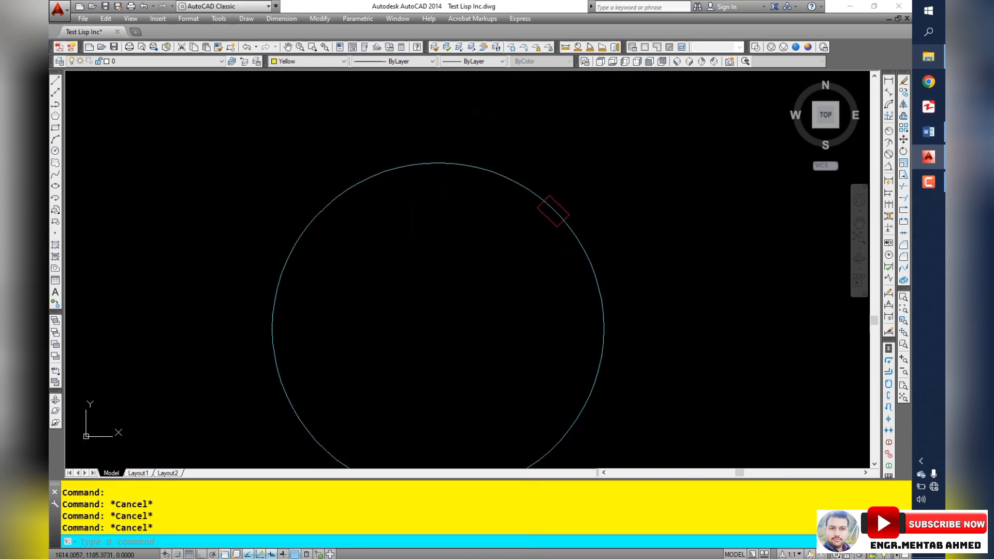
pyautogui.scroll(-2, 601, 300)
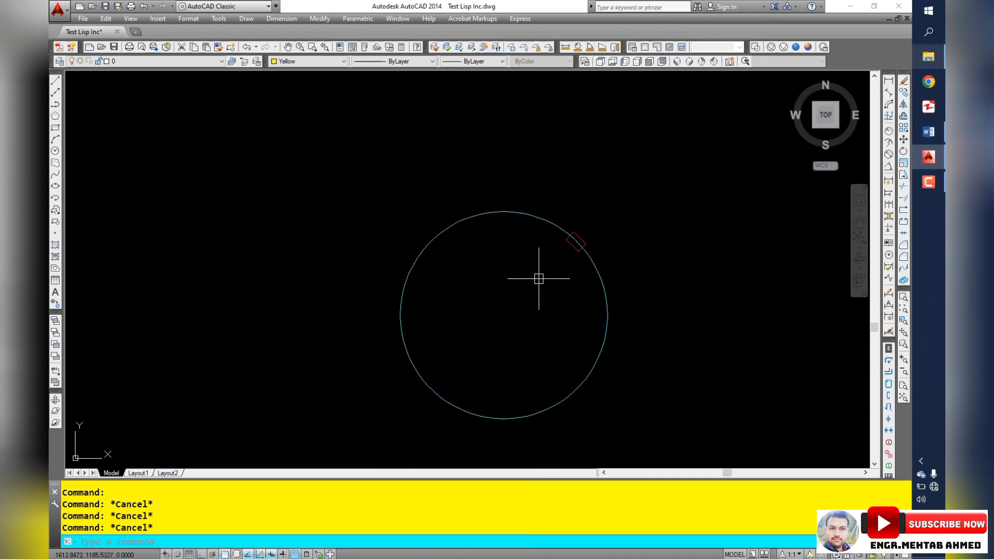
pyautogui.write('AR')
pyautogui.press('Return')
pyautogui.scroll(3, 575, 259)
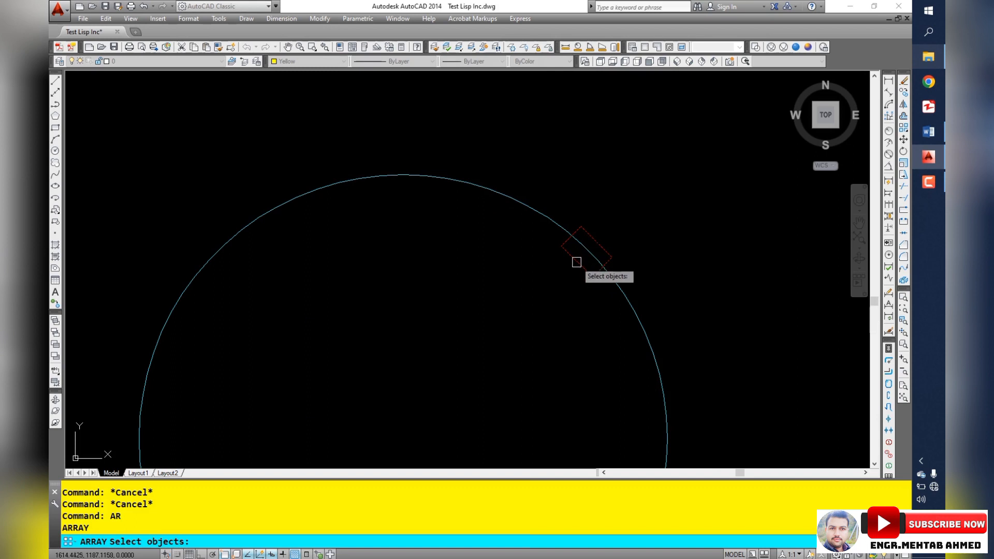
pyautogui.click(574, 259)
pyautogui.scroll(-2, 538, 274)
pyautogui.press('Return')
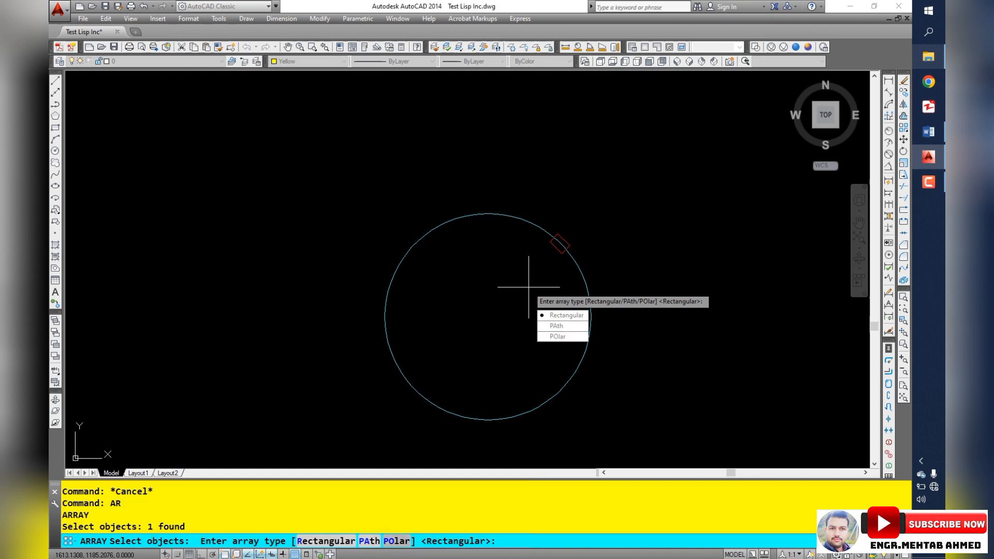
pyautogui.press('Return')
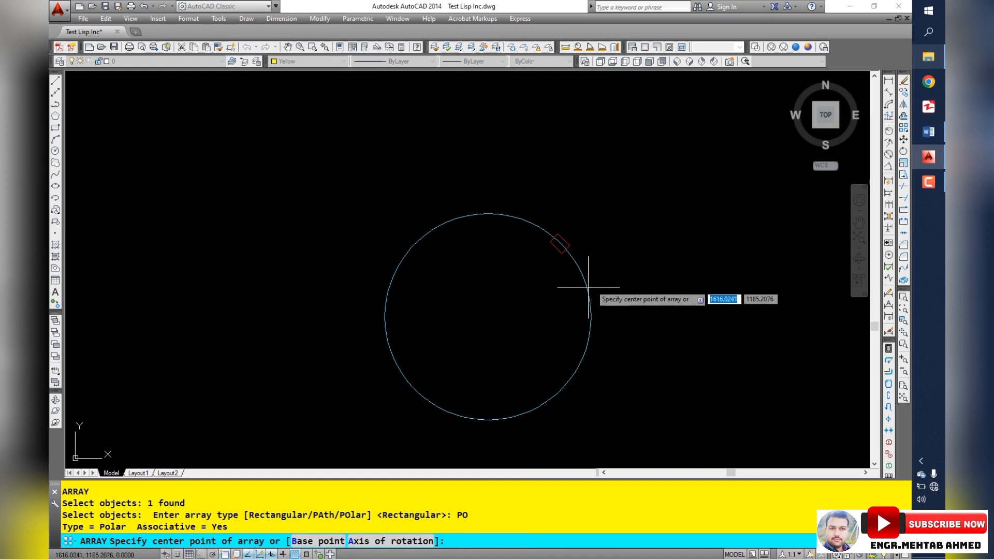
pyautogui.click(488, 317)
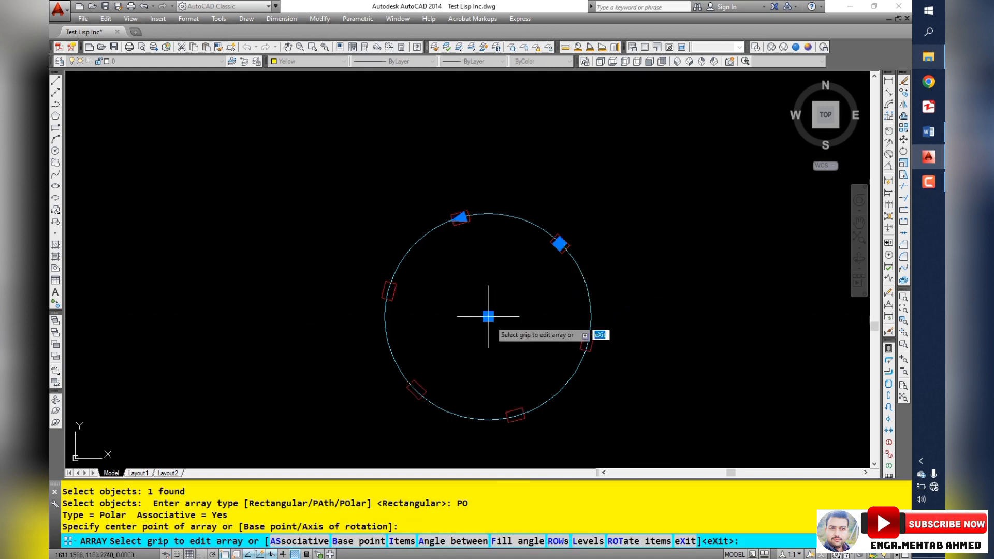
pyautogui.press('Escape')
pyautogui.press('Escape')
pyautogui.press('Escape')
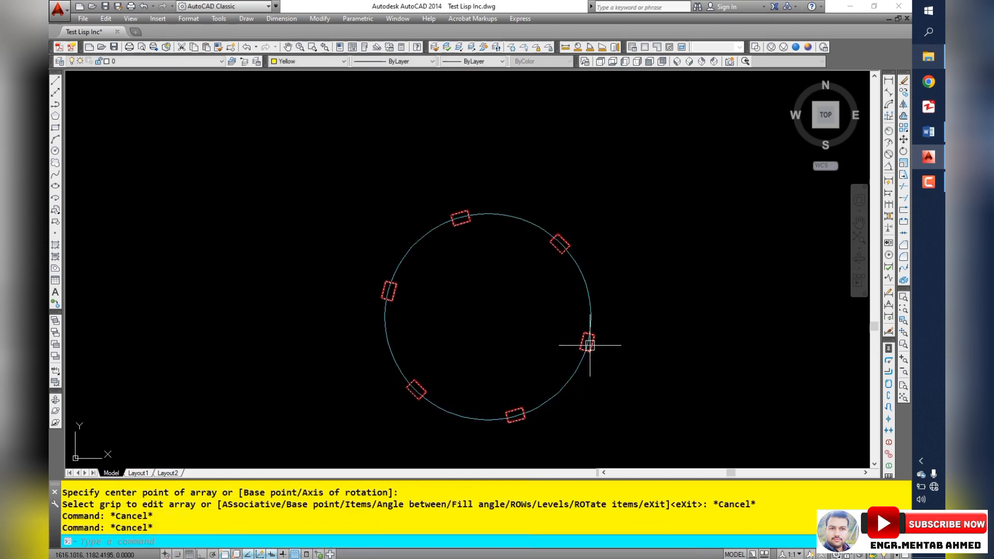
# Step: Try item counts of 8 and 10 on the polar array of rectangles
pyautogui.click(565, 235)
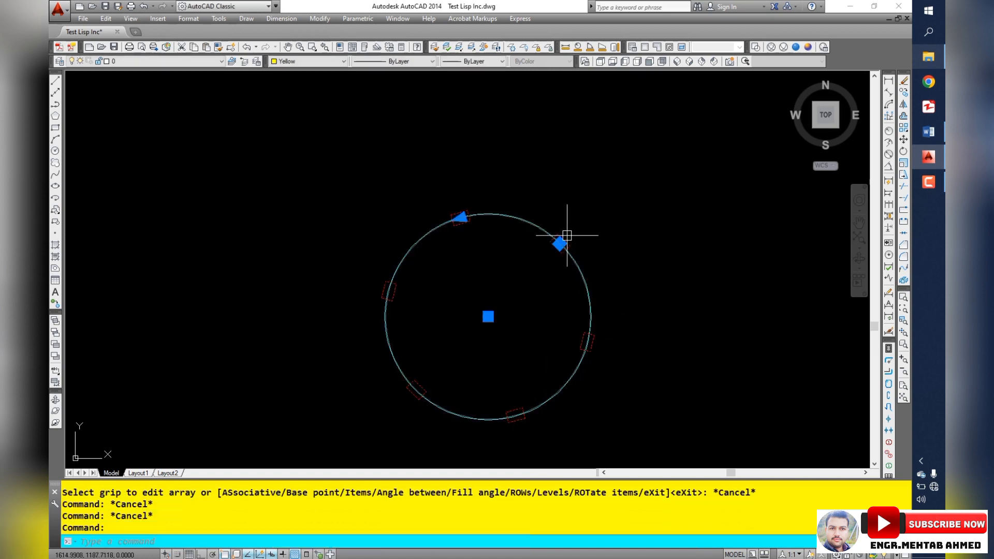
pyautogui.click(704, 173)
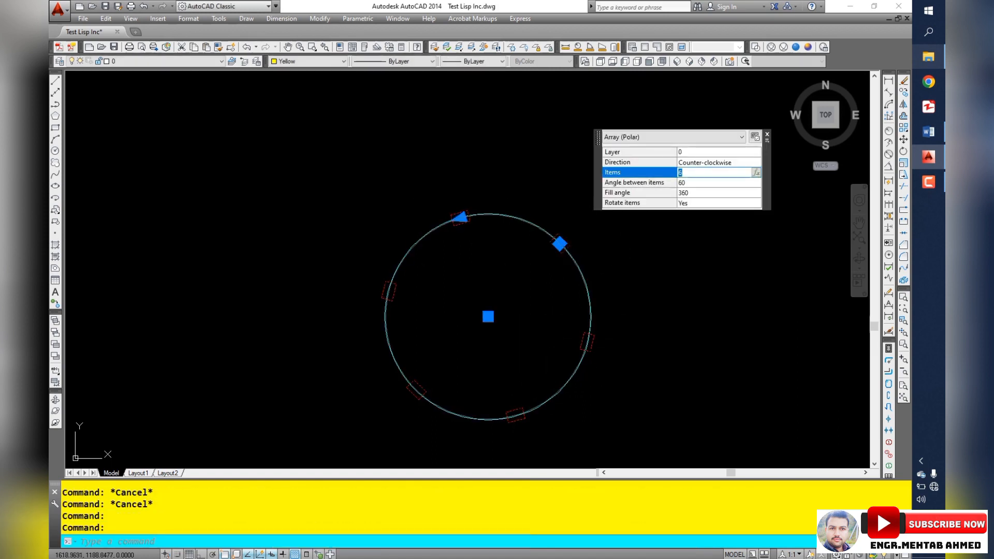
pyautogui.press('Tab')
pyautogui.click(704, 172)
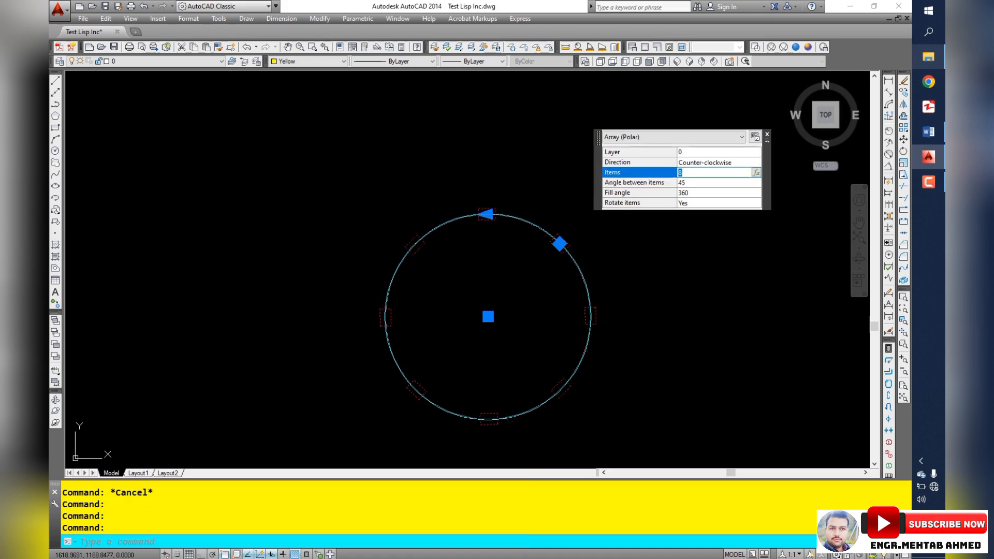
pyautogui.press('Tab')
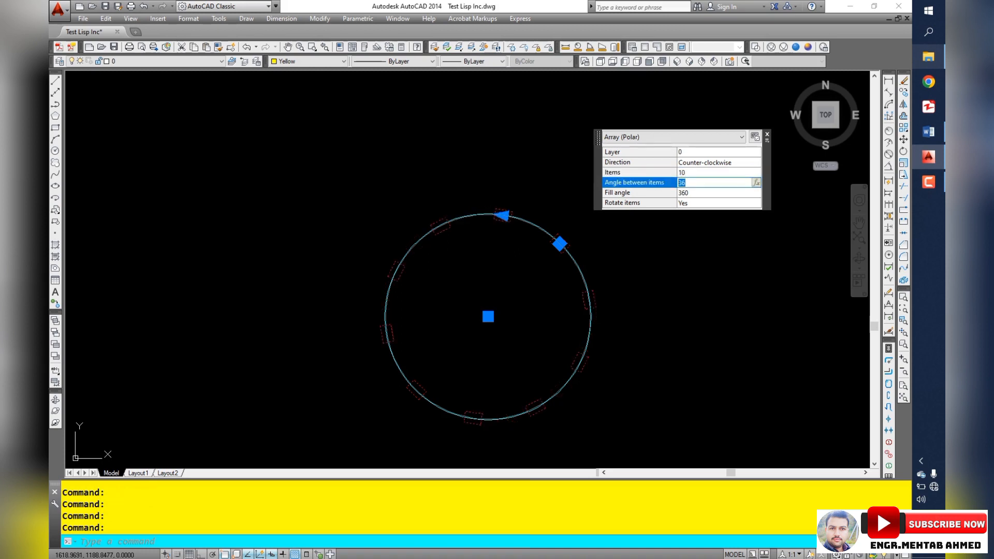
# Step: Try fill angles of 270 and 90 degrees on the polar array
pyautogui.click(704, 172)
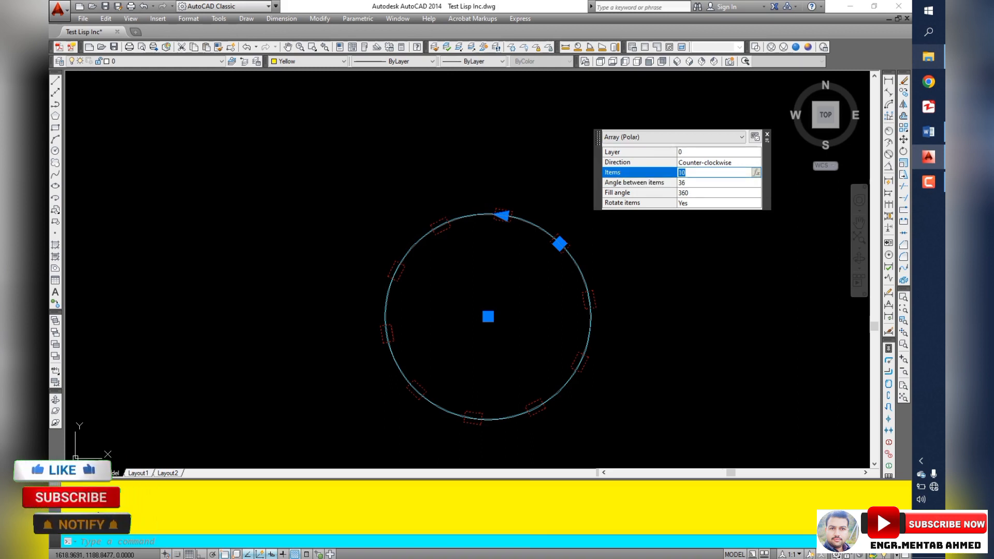
pyautogui.press('Tab')
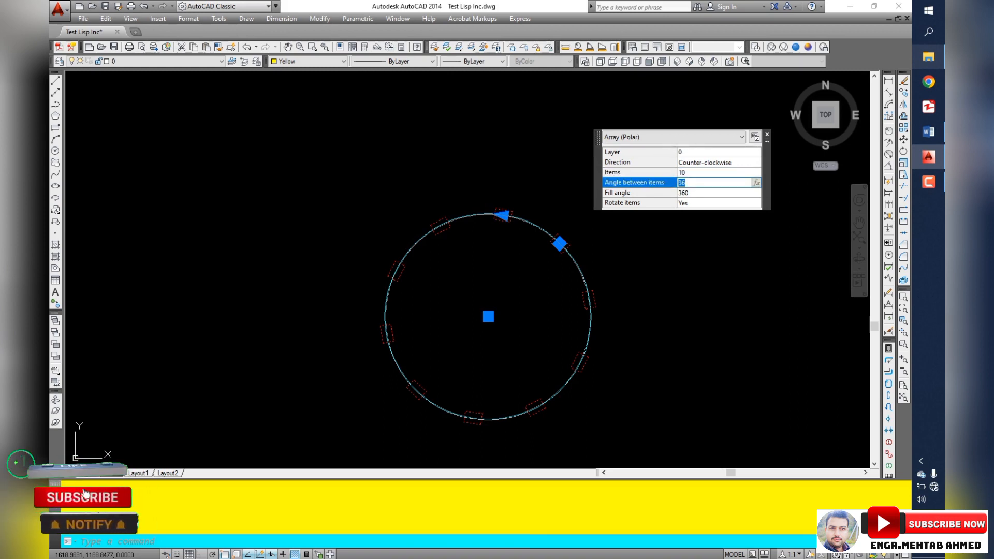
pyautogui.press('Tab')
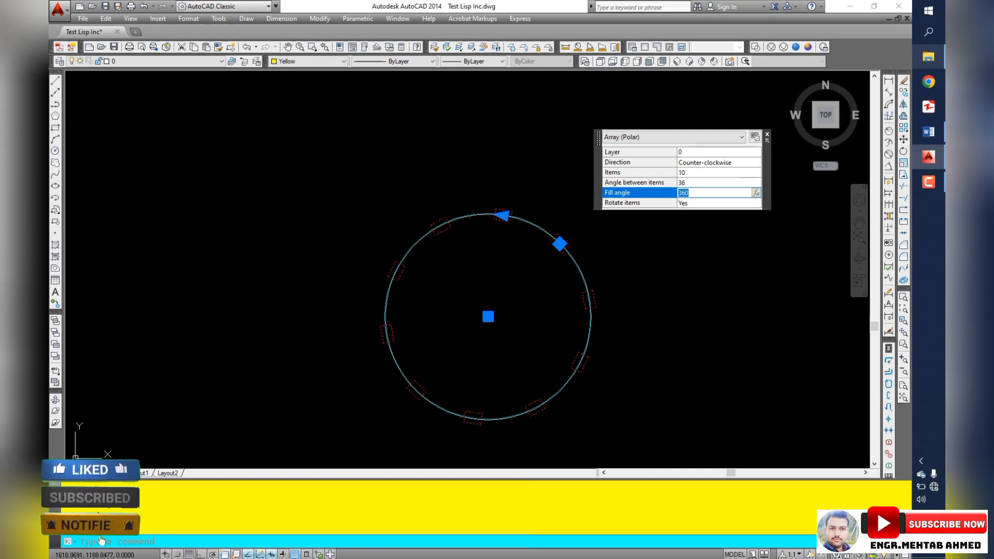
pyautogui.write('270')
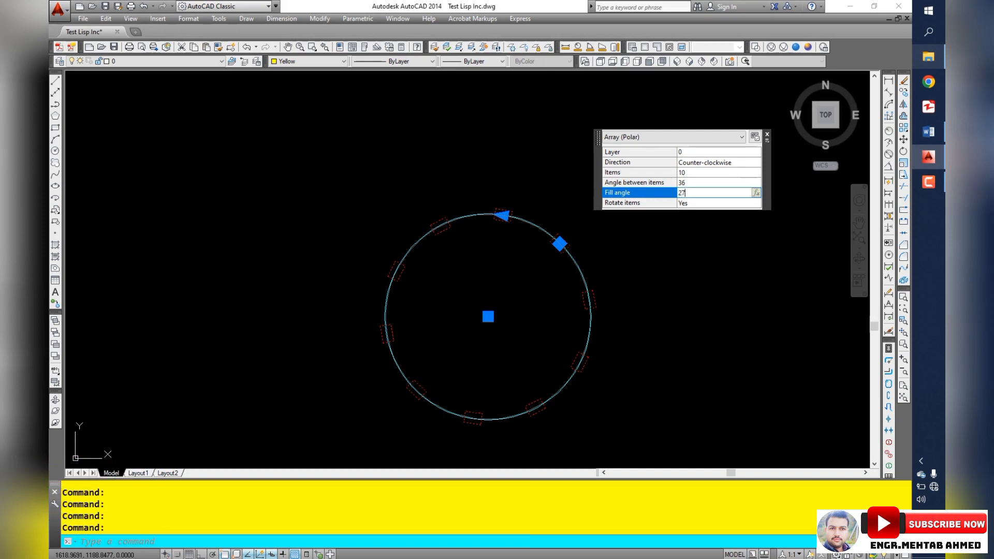
pyautogui.press('Tab')
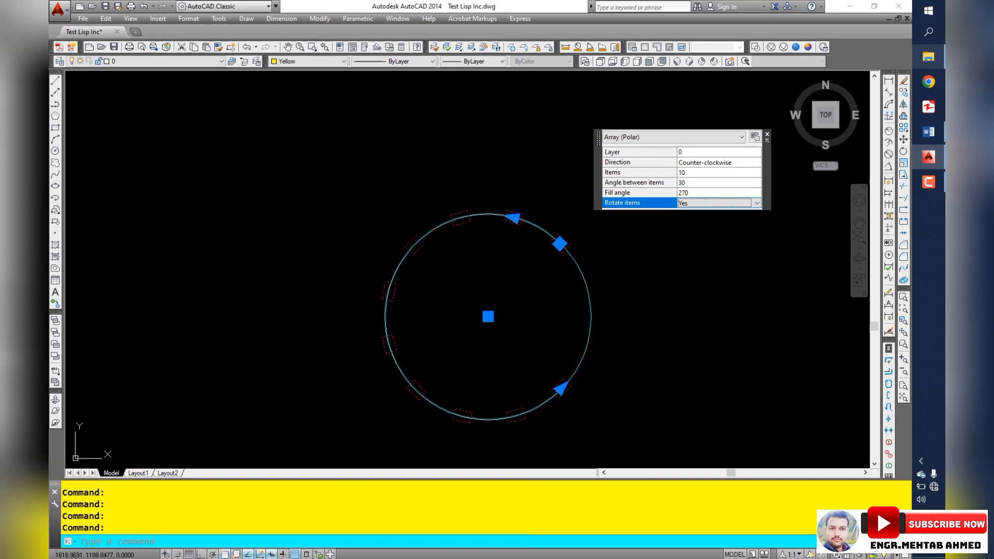
pyautogui.hotkey('shift', 'Tab')
pyautogui.write('90')
pyautogui.press('Tab')
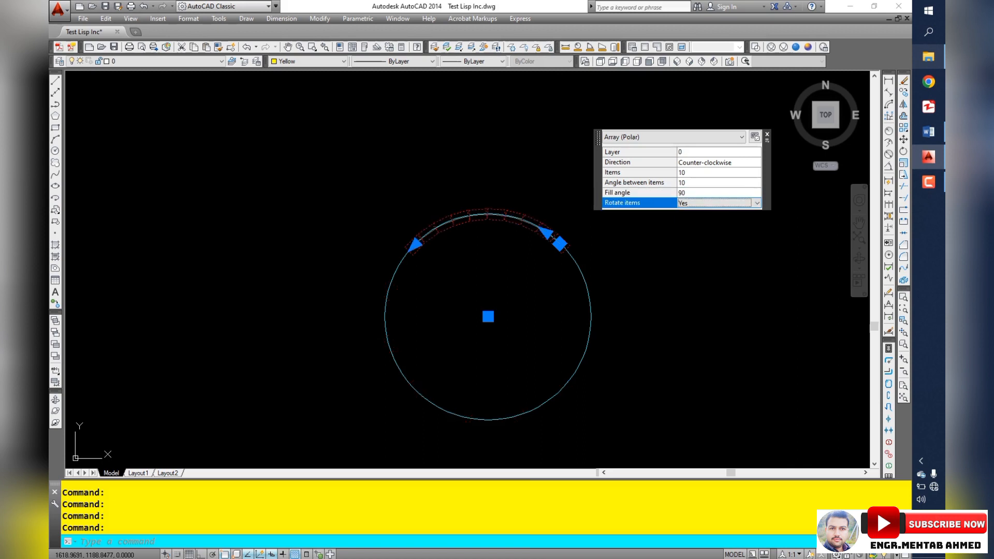
# Step: Try fill angles of 360 and 180 degrees on the polar array
pyautogui.hotkey('shift', 'Tab')
pyautogui.write('36')
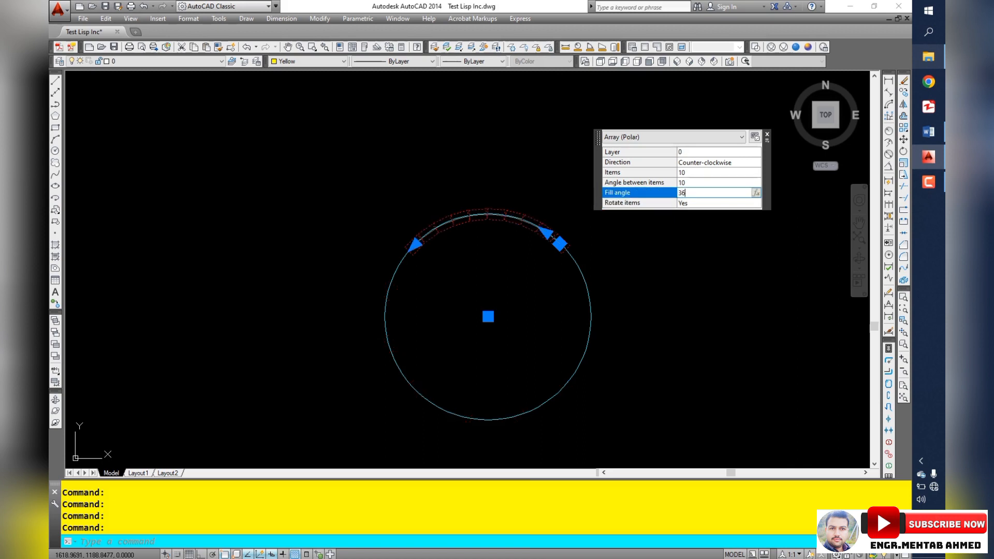
pyautogui.write('0')
pyautogui.press('Tab')
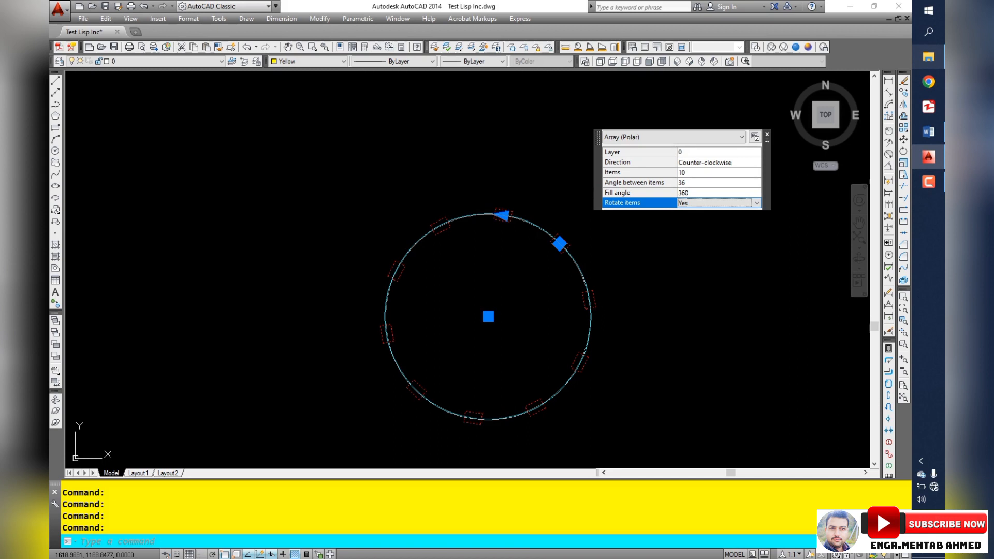
pyautogui.hotkey('shift', 'Tab')
pyautogui.write('18')
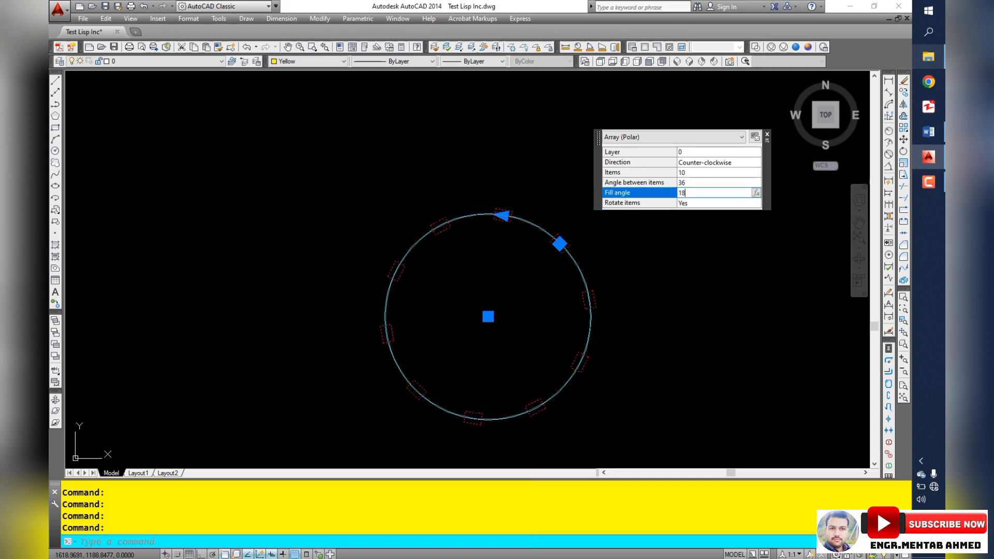
pyautogui.write('0')
pyautogui.press('Tab')
# Step: Change the polar array's direction to Clockwise
pyautogui.click(719, 163)
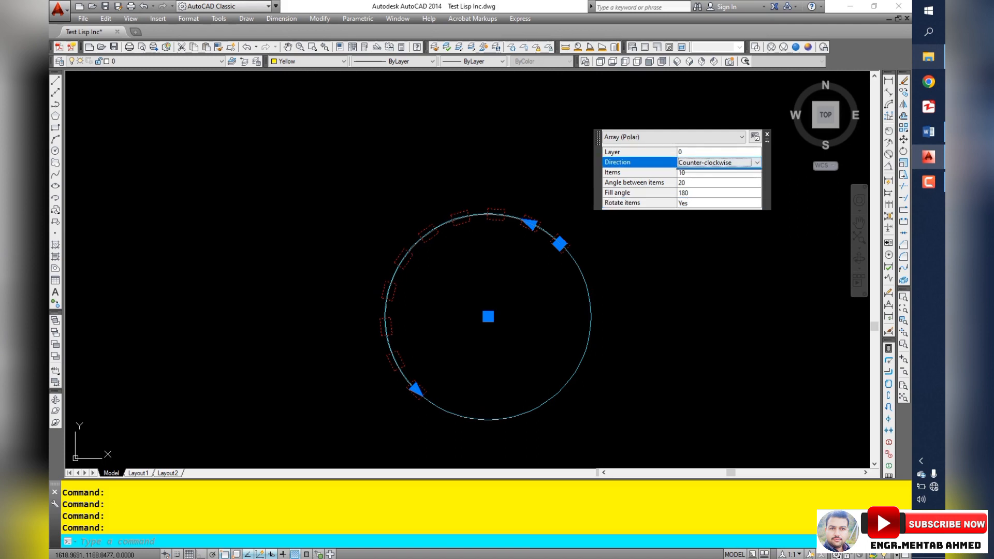
pyautogui.click(757, 163)
pyautogui.click(692, 172)
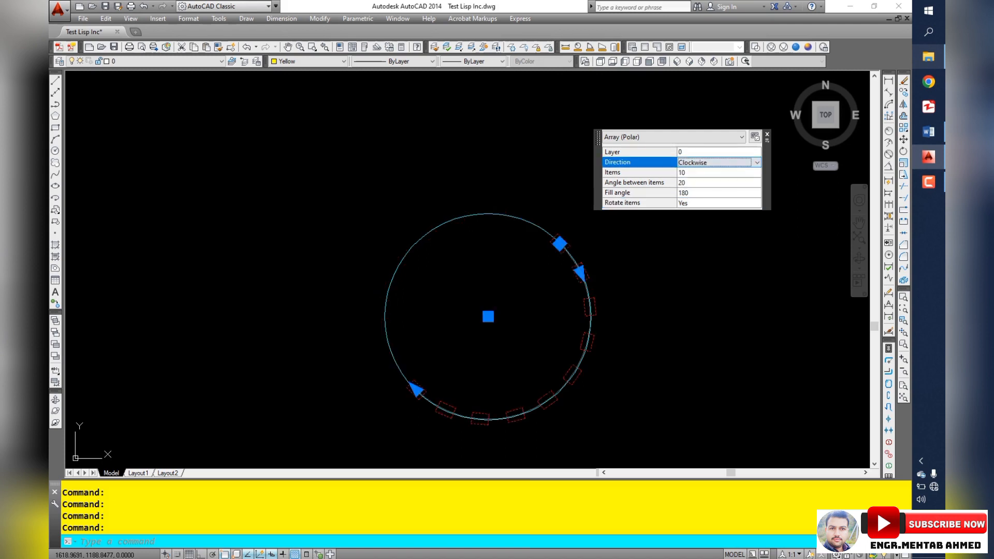
# Step: Set the polar array to 12 items with a fill angle of 360 degrees, and clear the selection
pyautogui.click(693, 172)
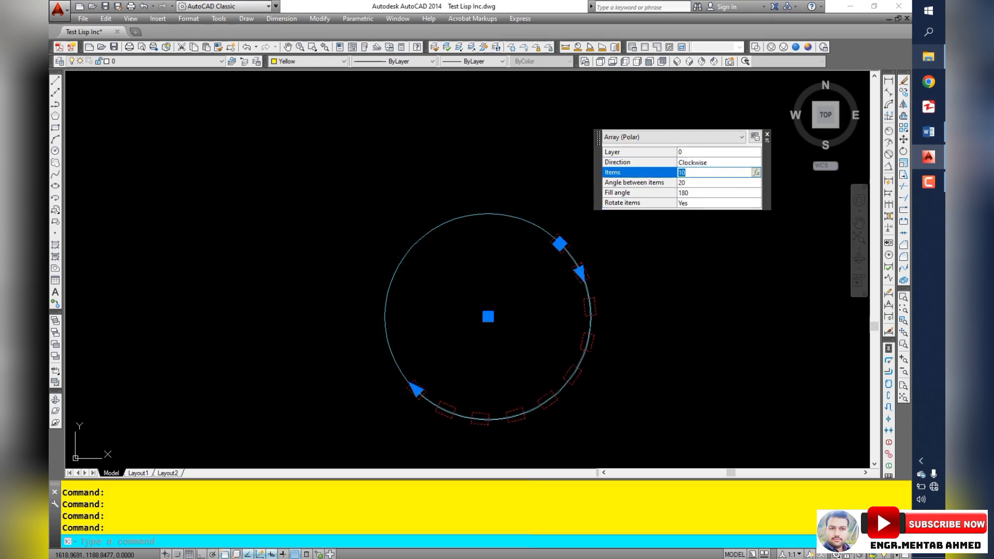
pyautogui.press('Tab')
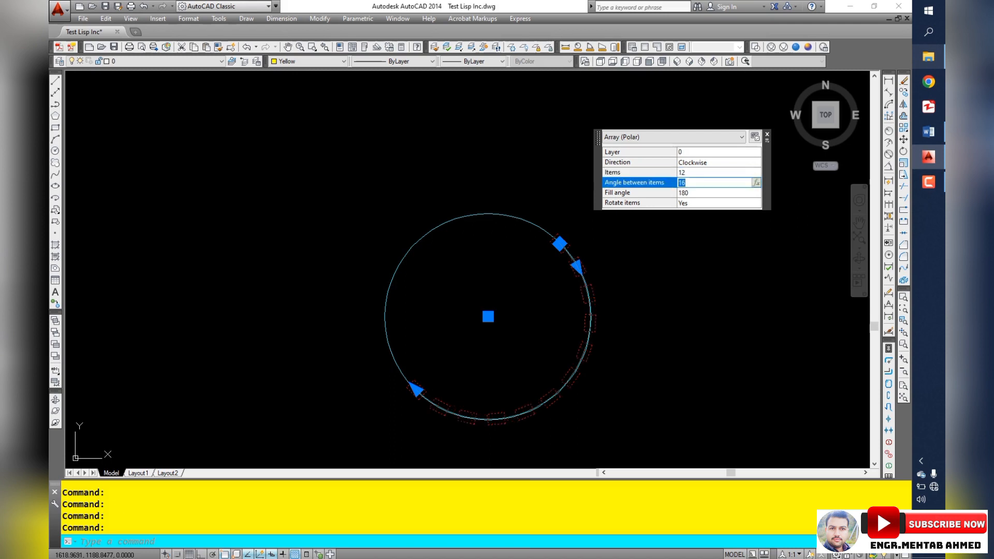
pyautogui.press('Tab')
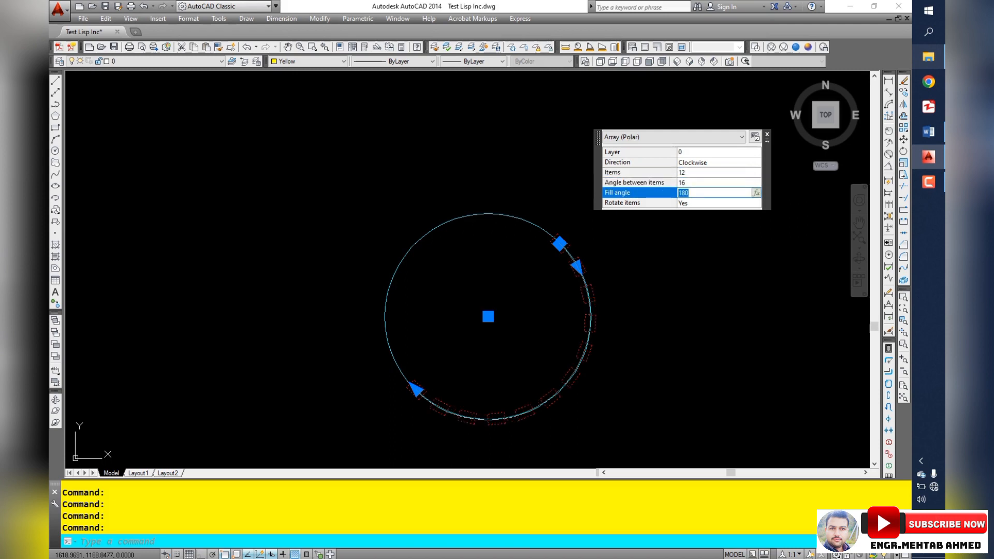
pyautogui.write('360')
pyautogui.press('Tab')
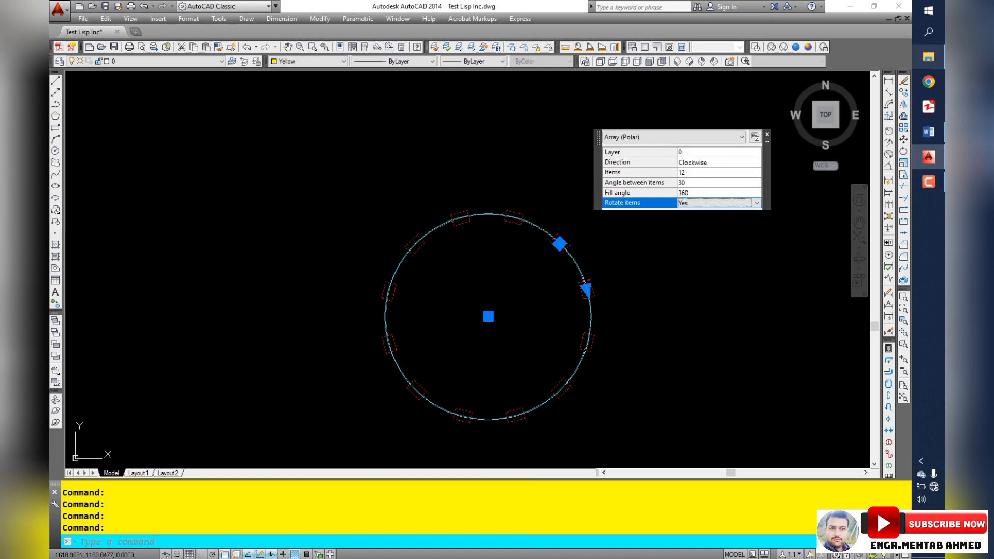
pyautogui.press('Escape')
# Step: Start a polyline in the empty area right of the circular array and, with Ortho on, draw its first segment 2 units straight down
pyautogui.scroll(-5, 647, 236)
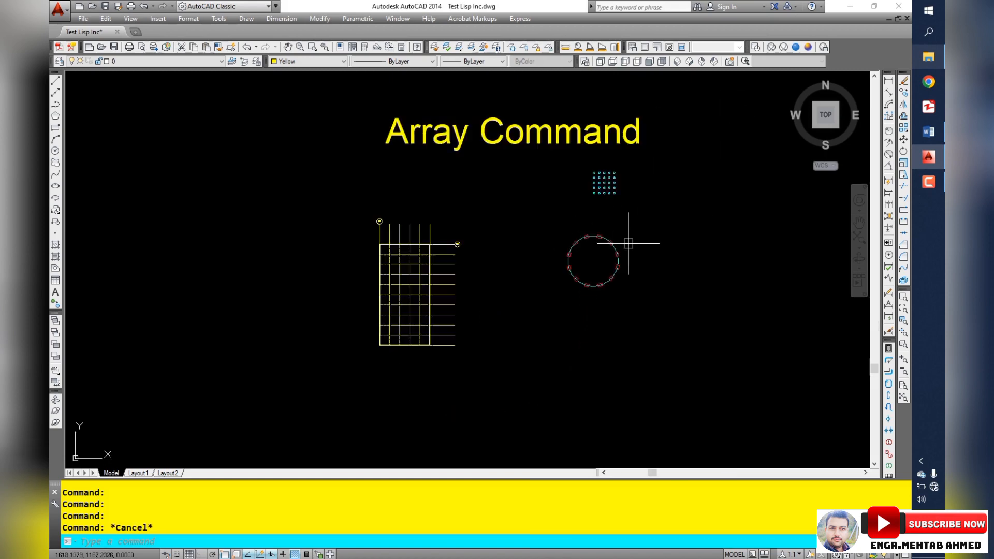
pyautogui.scroll(3, 631, 261)
pyautogui.write('pl')
pyautogui.press('Return')
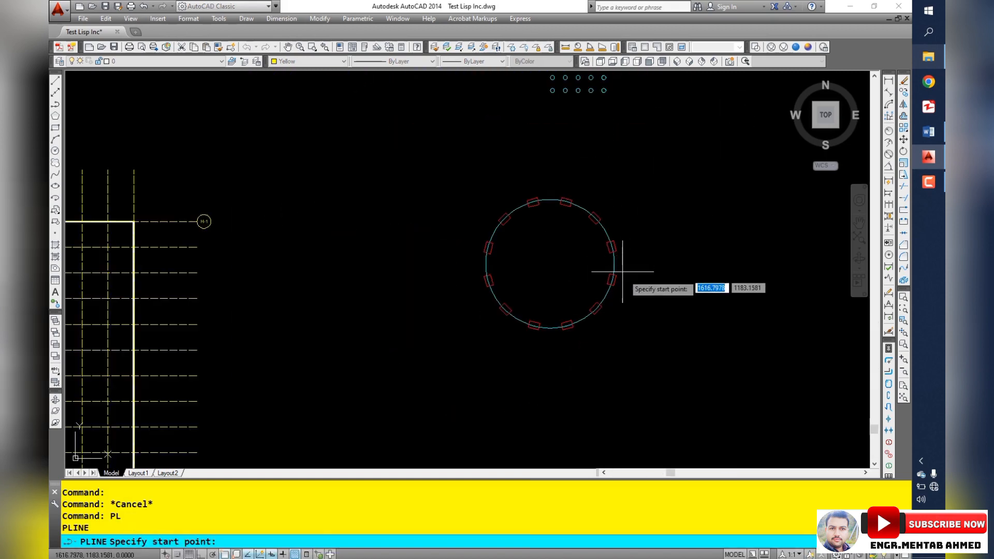
pyautogui.moveTo(623, 273); pyautogui.dragTo(533, 224, button='middle')
pyautogui.scroll(-4, 589, 246)
pyautogui.scroll(4, 679, 246)
pyautogui.click(682, 197)
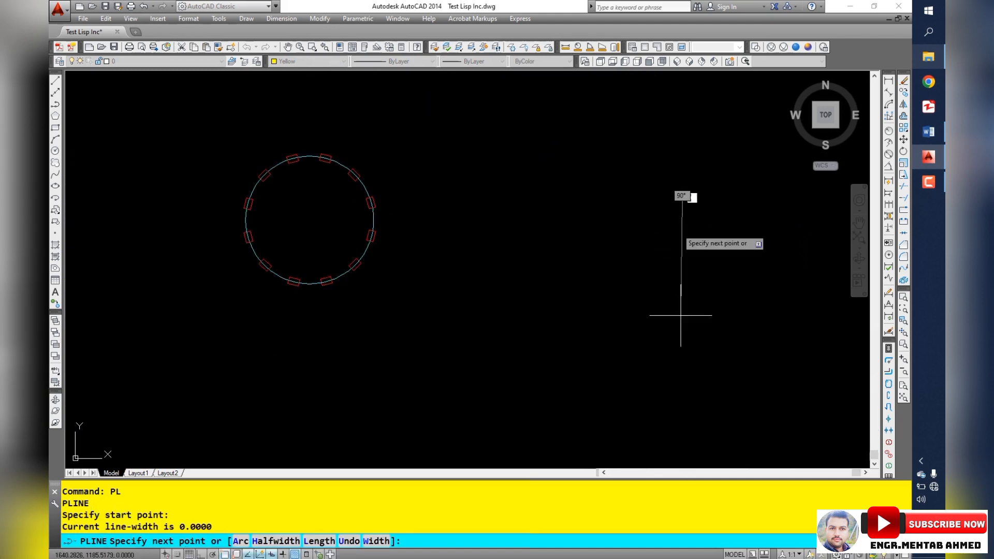
pyautogui.press('F8')
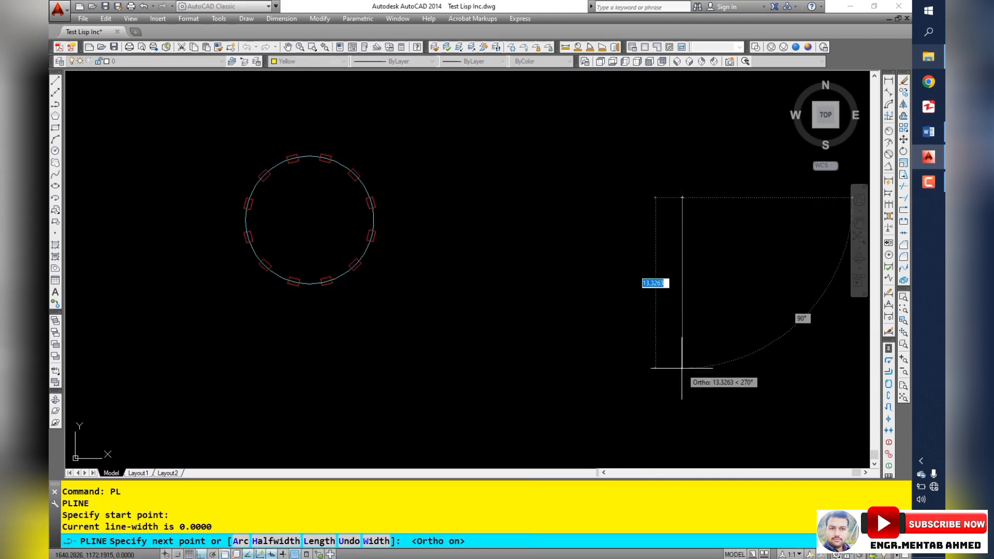
pyautogui.write('2')
pyautogui.press('Return')
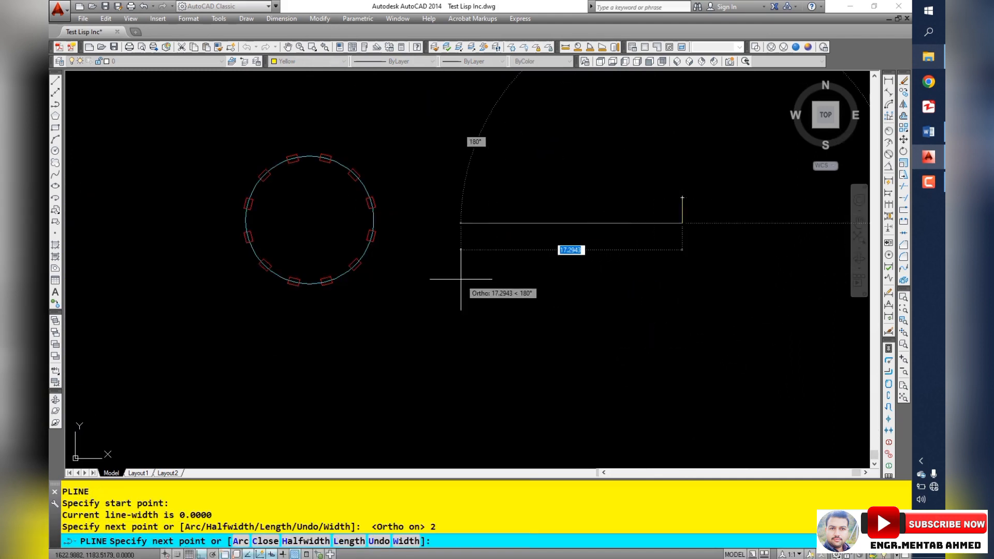
# Step: Continue the polyline with a segment 3 units to the left and one 2 units straight up
pyautogui.write('3')
pyautogui.press('Return')
pyautogui.scroll(4, 621, 159)
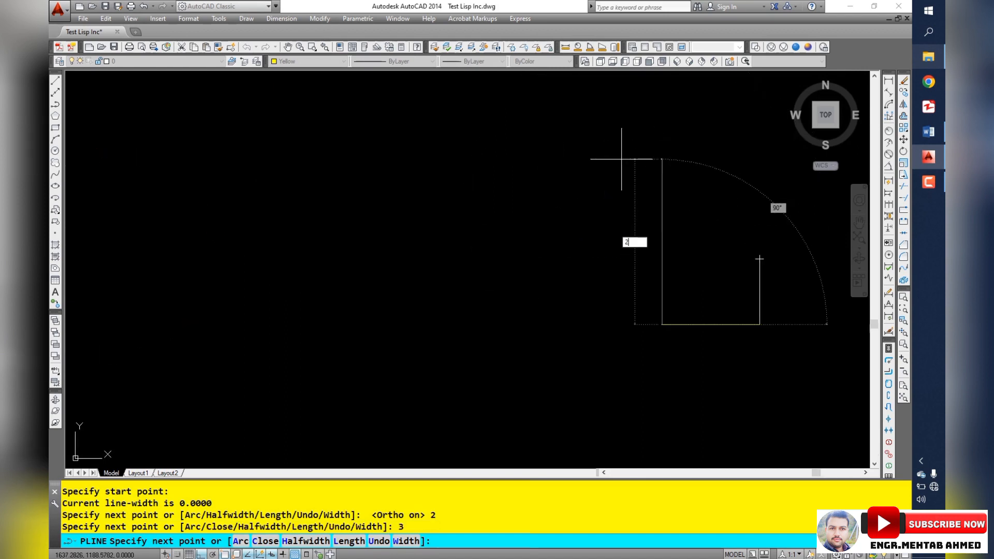
pyautogui.write('2')
pyautogui.press('Return')
# Step: Continue the polyline 0.3 units to the right and 1 unit straight down, and end it there
pyautogui.scroll(2, 697, 270)
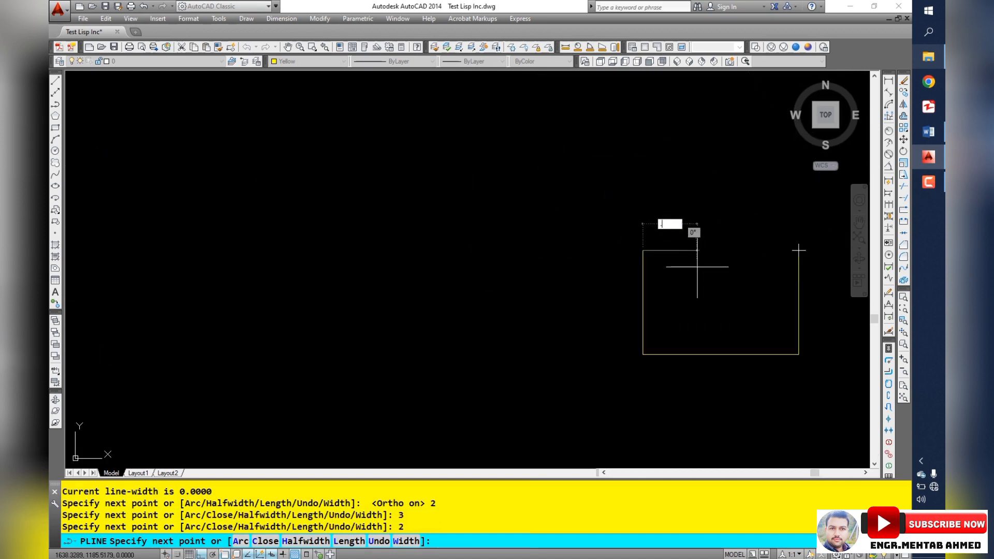
pyautogui.write('.3')
pyautogui.press('Return')
pyautogui.scroll(2, 670, 321)
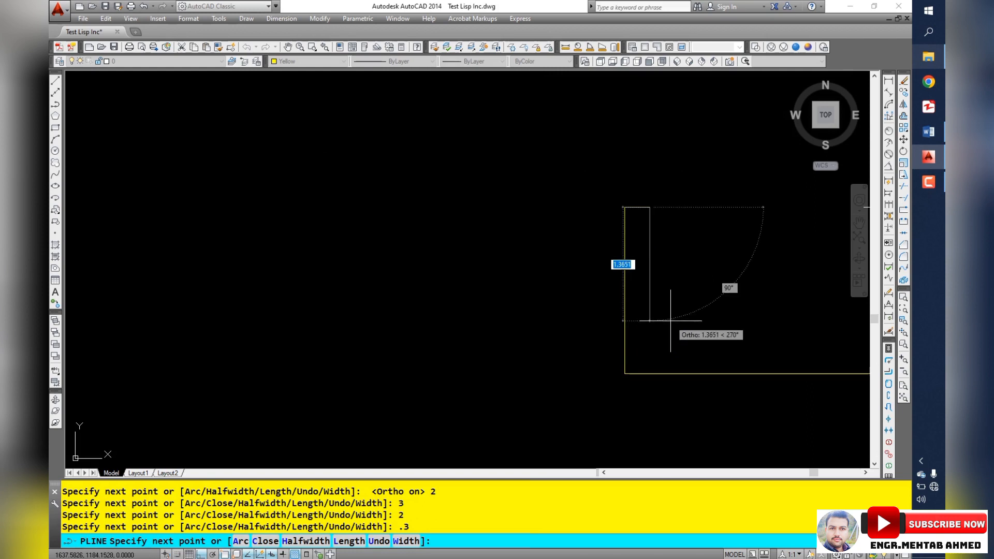
pyautogui.write('1')
pyautogui.press('Return')
pyautogui.moveTo(672, 321); pyautogui.dragTo(383, 330, button='middle')
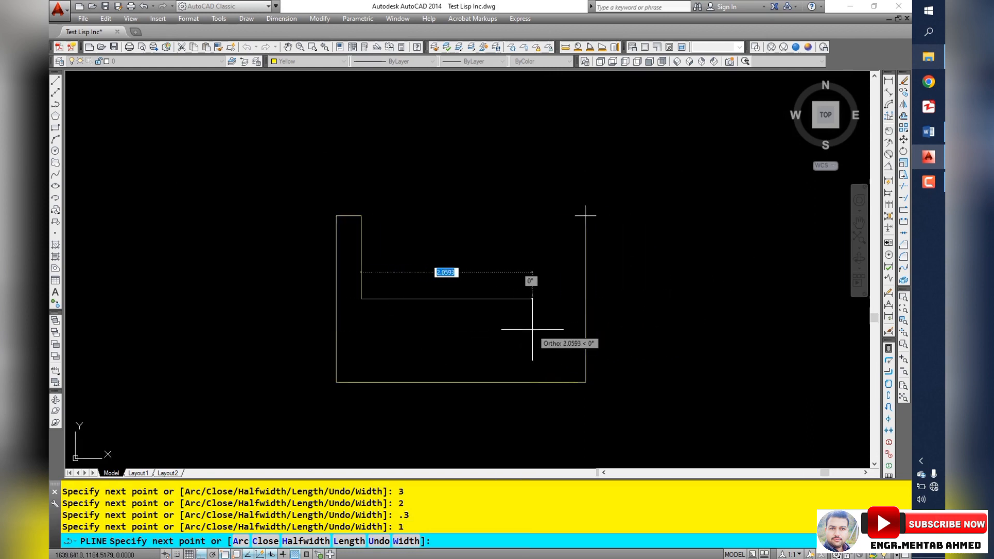
pyautogui.press('Escape')
pyautogui.click(390, 228)
pyautogui.click(362, 283)
pyautogui.press('Escape')
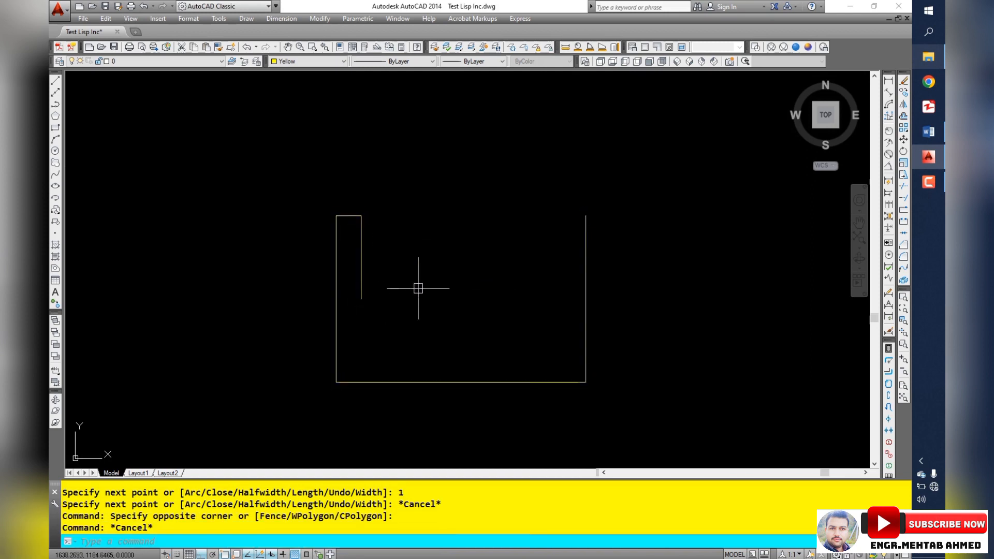
# Step: Draw a second polyline from the first one's upper right end: 0.3 units left, 1 unit down, and across to its other open end
pyautogui.write('PL')
pyautogui.press('Return')
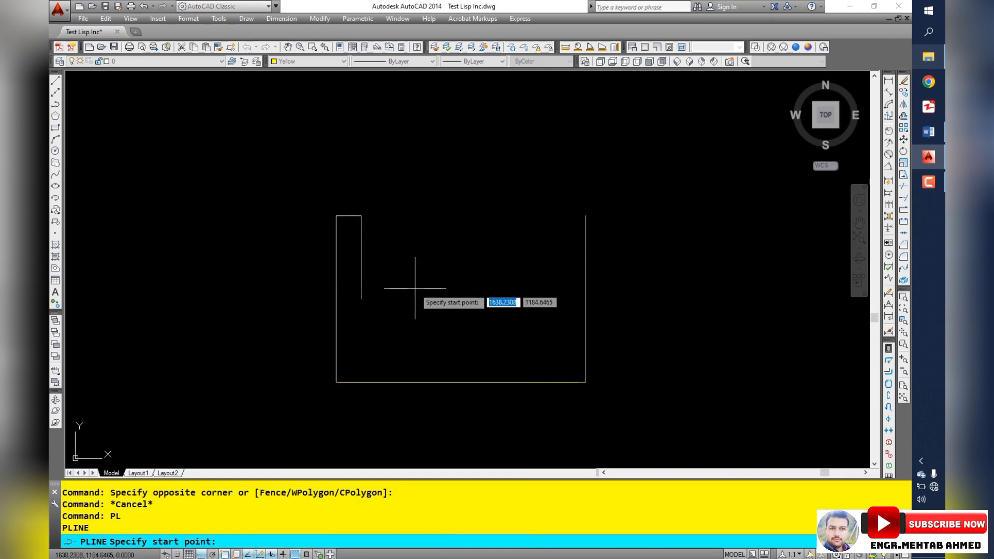
pyautogui.click(586, 215)
pyautogui.write('.3')
pyautogui.press('Return')
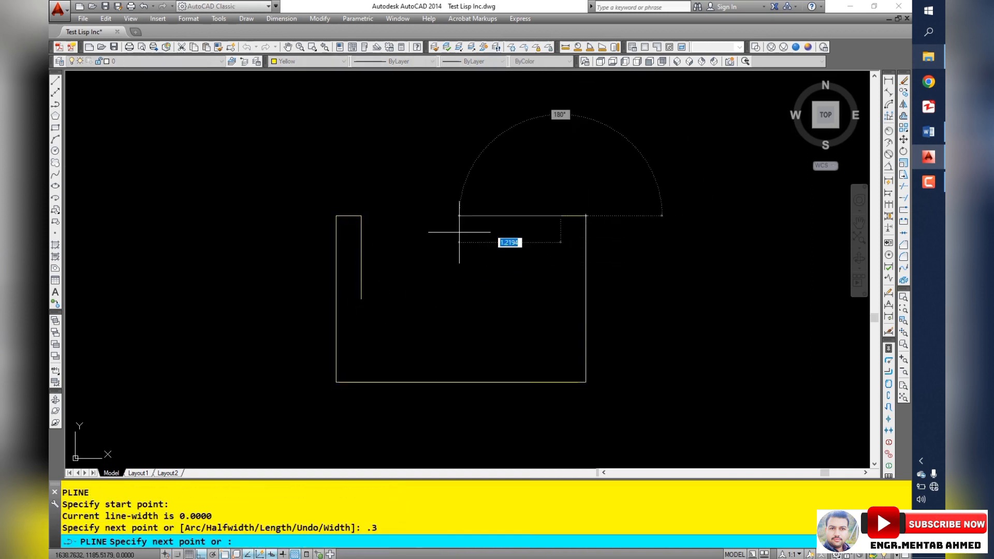
pyautogui.write('1')
pyautogui.press('Return')
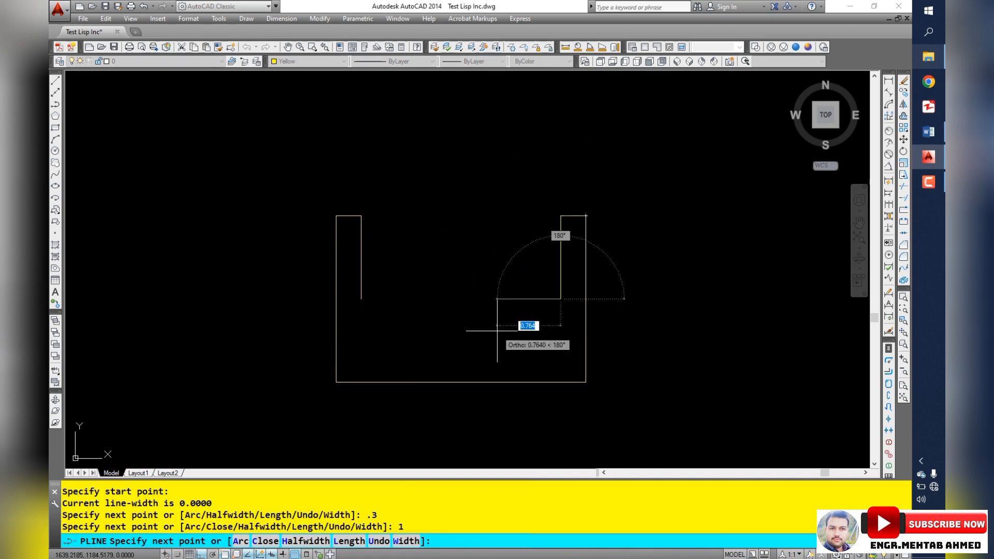
pyautogui.press('Escape')
pyautogui.press('Escape')
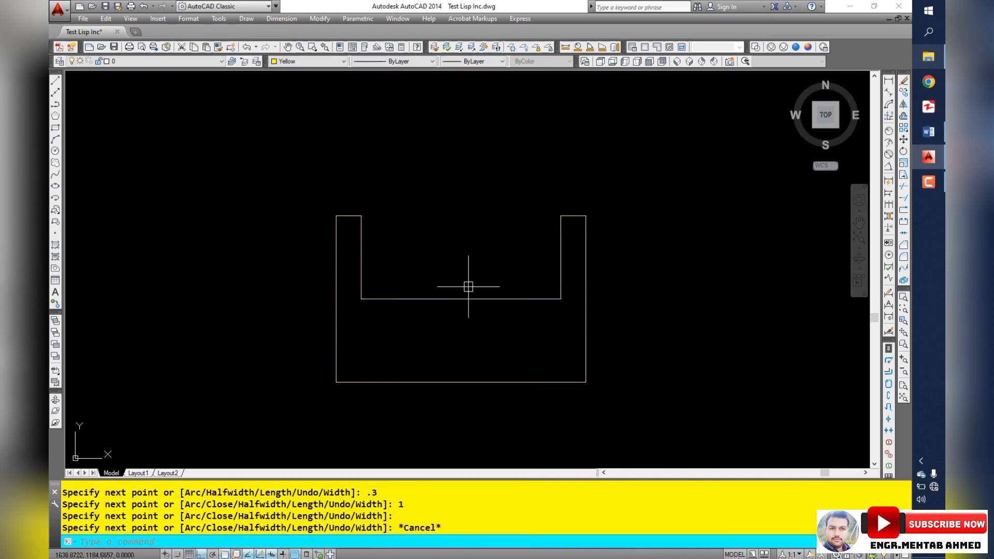
# Step: Stretch the inner horizontal edge of the U shape down 1 unit by its midpoint, and undo the stretch
pyautogui.click(672, 331)
pyautogui.scroll(-2, 479, 317)
pyautogui.scroll(2, 491, 306)
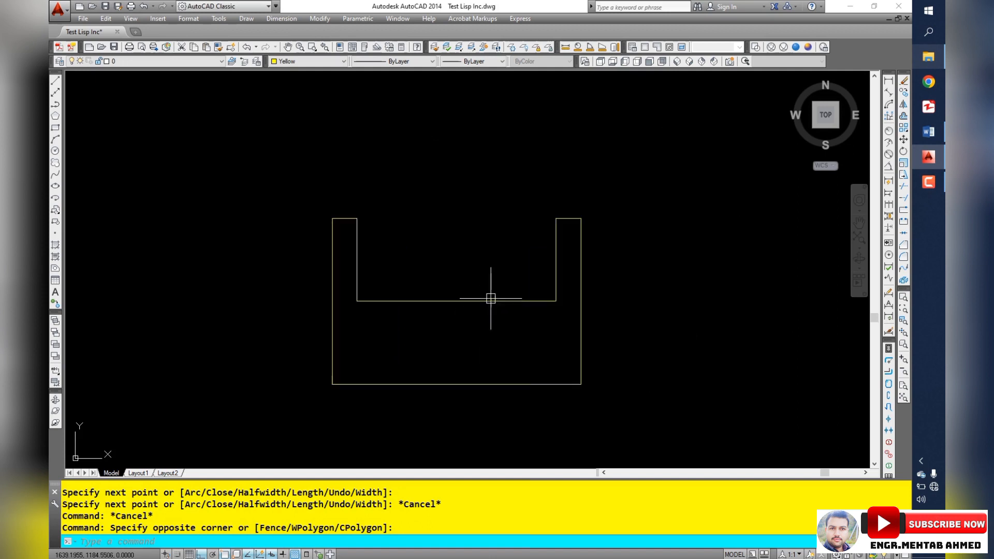
pyautogui.click(490, 296)
pyautogui.click(455, 335)
pyautogui.click(389, 269)
pyautogui.click(347, 305)
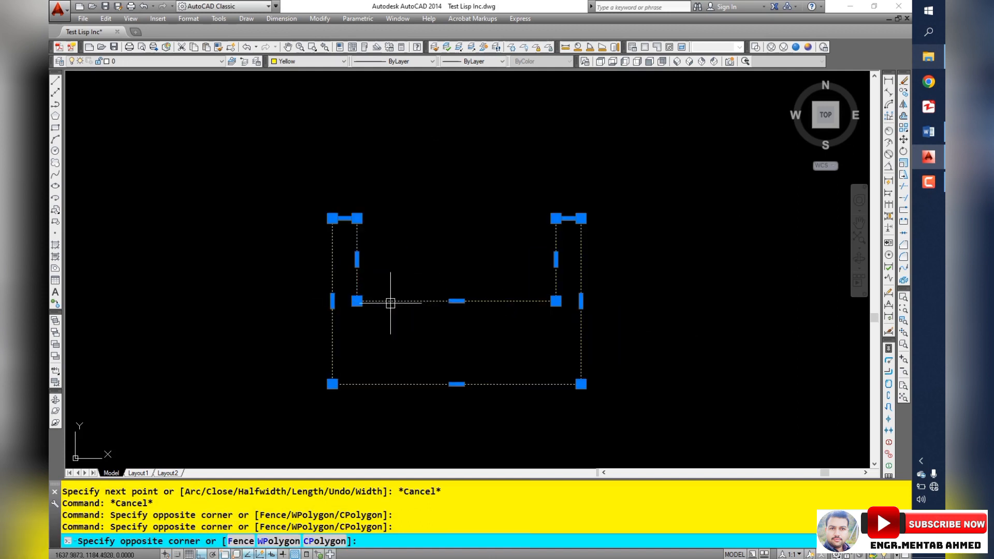
pyautogui.click(449, 301)
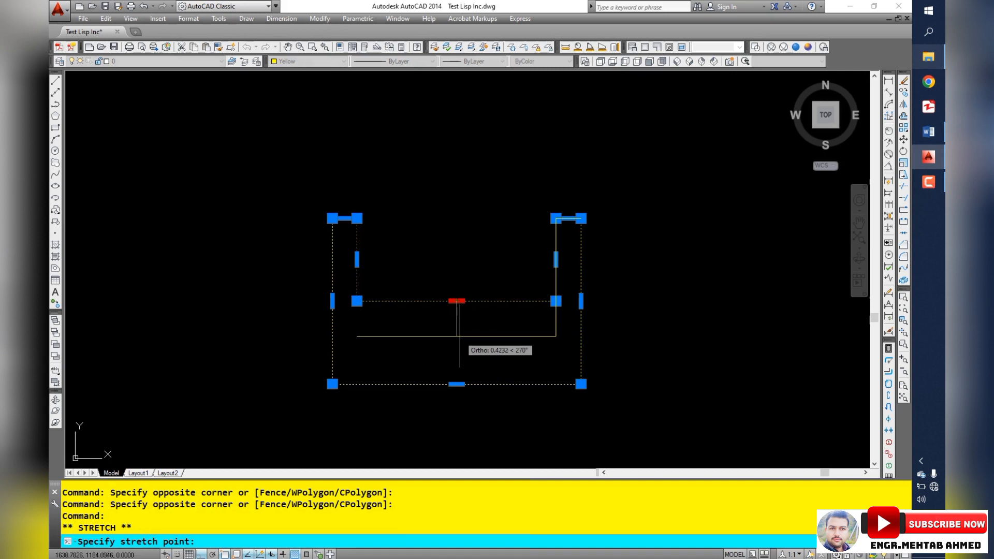
pyautogui.write('1')
pyautogui.press('Return')
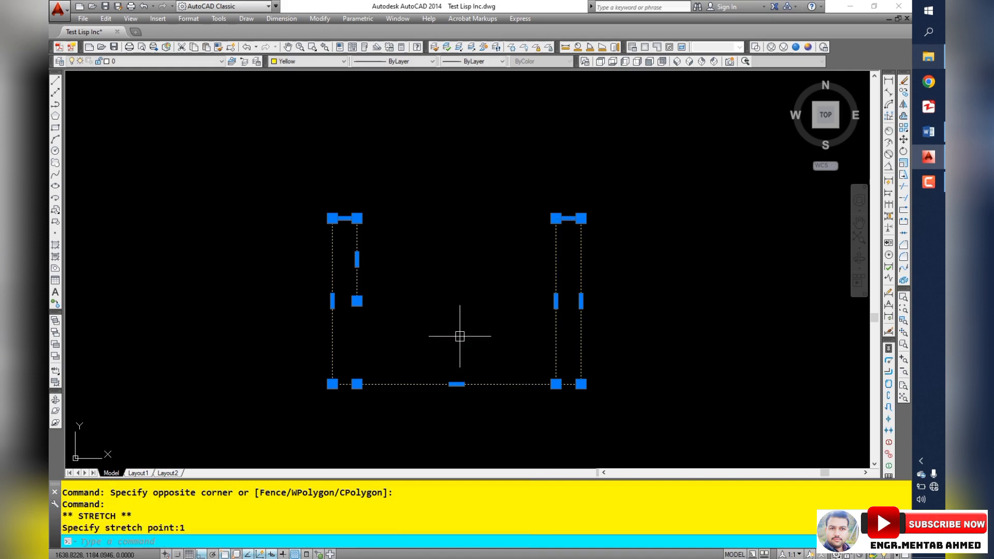
pyautogui.hotkey('ctrl', 'z')
pyautogui.click(468, 330)
pyautogui.click(444, 274)
pyautogui.write('m')
pyautogui.press('Return')
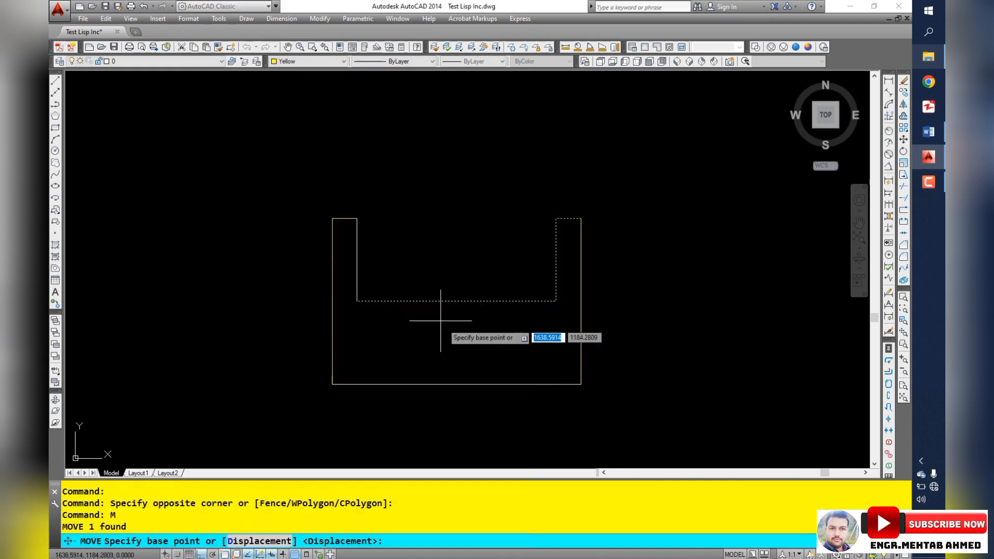
pyautogui.press('Escape')
pyautogui.press('Escape')
# Step: Stretch the inner horizontal edge down 0.5 units by its midpoint and extend the left inner leg's open end down to meet it
pyautogui.click(456, 300)
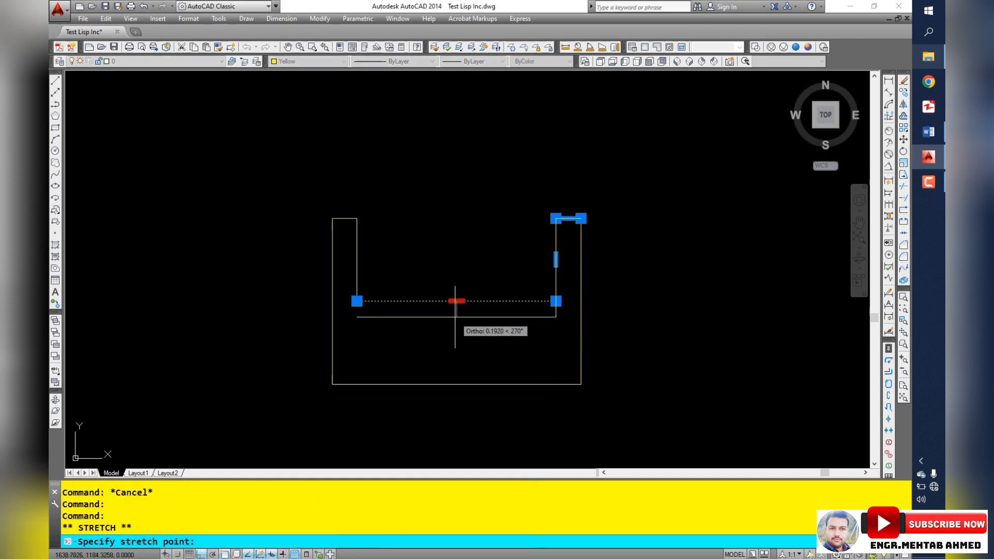
pyautogui.write('.5')
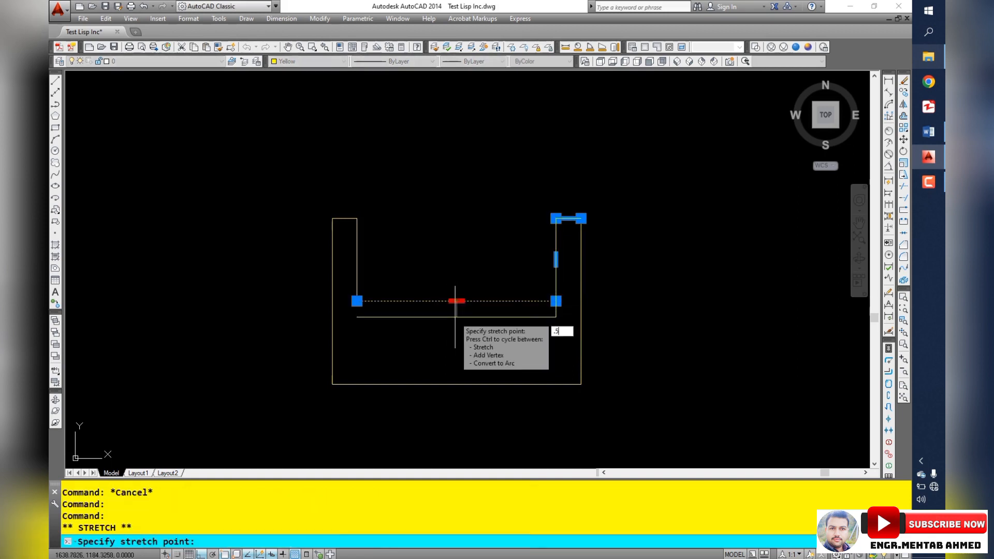
pyautogui.press('Return')
pyautogui.click(411, 292)
pyautogui.click(354, 312)
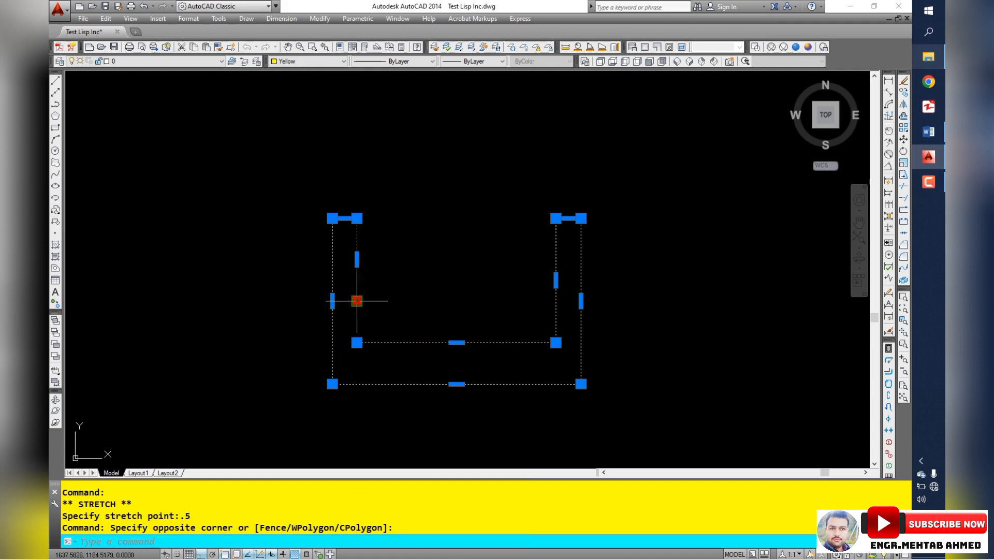
pyautogui.click(356, 300)
pyautogui.press('Escape')
pyautogui.press('Escape')
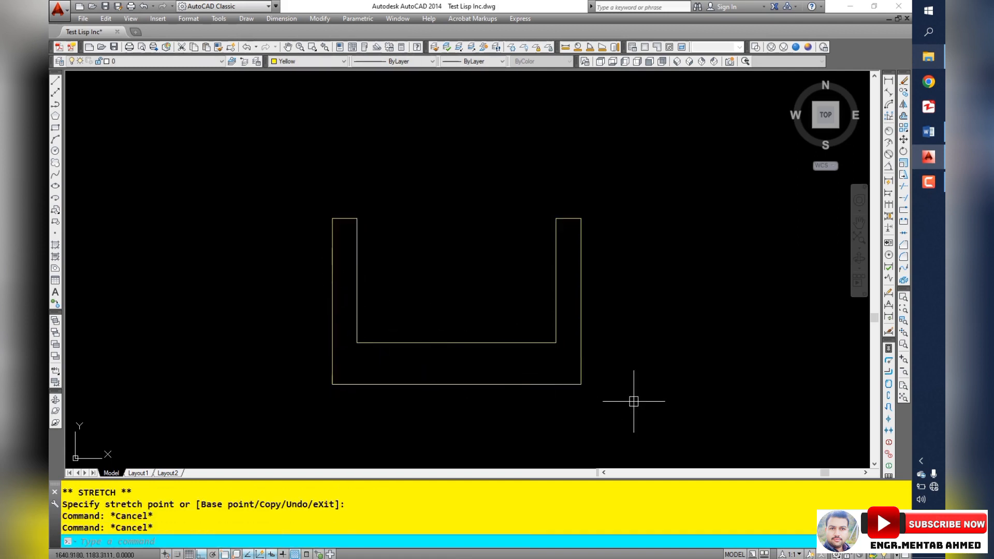
# Step: Trace the U shape's outer sides with a polyline from its upper right corner through both bottom corners to the upper left corner
pyautogui.write('PL')
pyautogui.press('Return')
pyautogui.scroll(4, 569, 272)
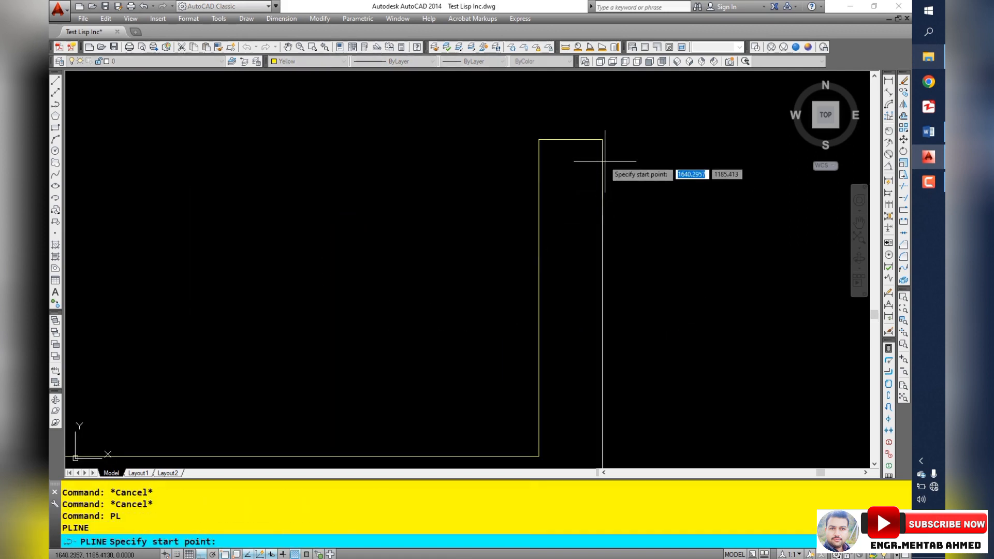
pyautogui.click(601, 140)
pyautogui.scroll(-4, 602, 141)
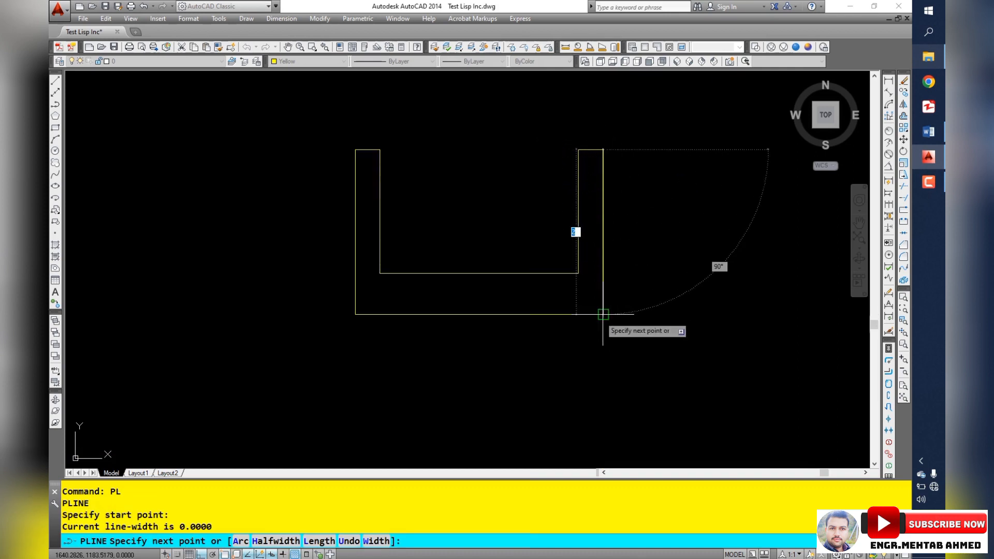
pyautogui.click(603, 313)
pyautogui.click(356, 314)
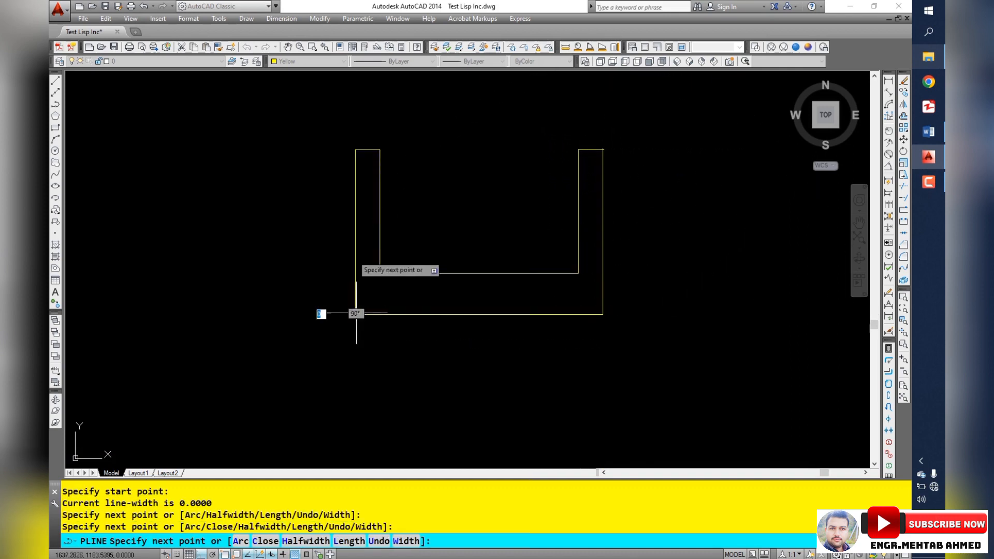
pyautogui.click(355, 150)
pyautogui.press('Escape')
pyautogui.press('Escape')
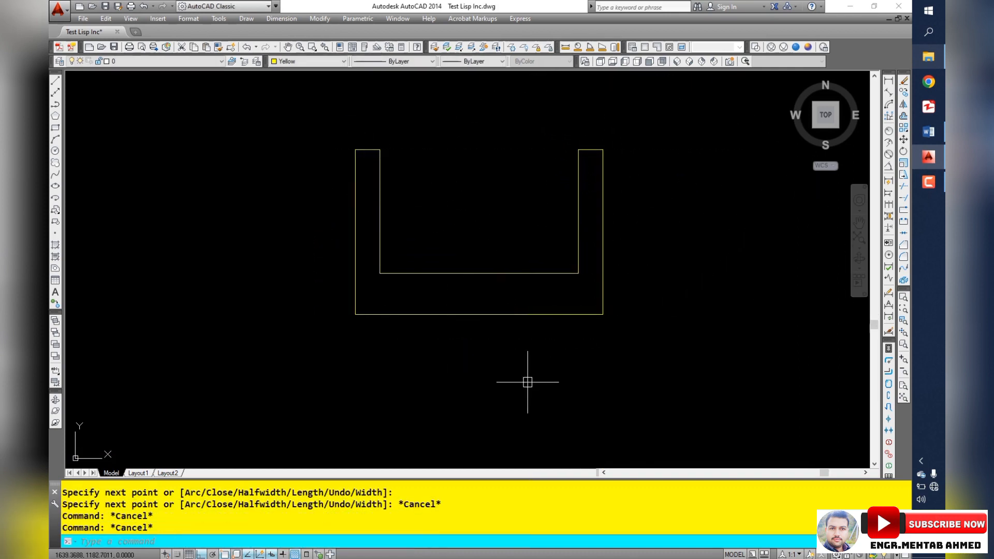
# Step: Offset the outer polyline 0.05 units toward the inside of the U shape
pyautogui.write('o')
pyautogui.press('Return')
pyautogui.write('.05')
pyautogui.press('Return')
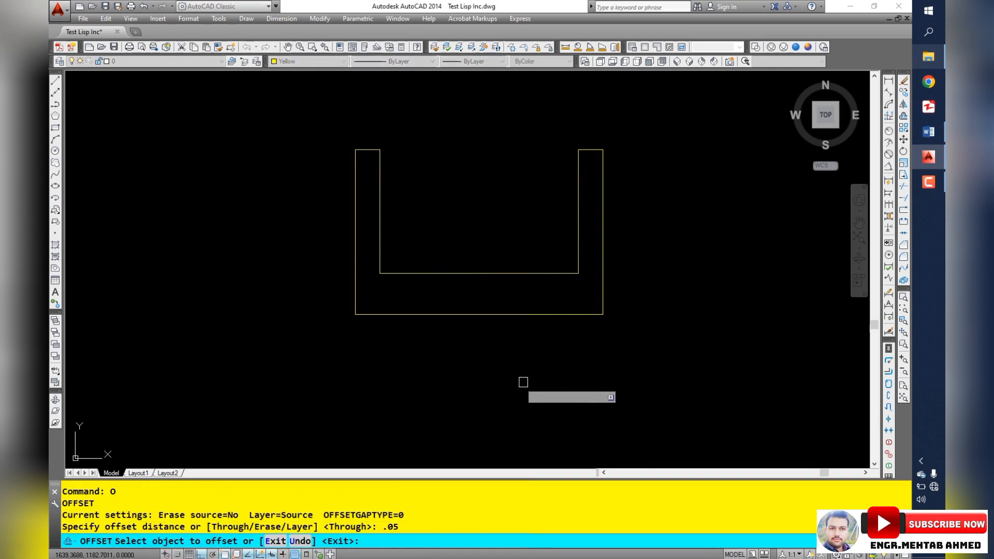
pyautogui.click(477, 314)
pyautogui.click(468, 288)
pyautogui.press('Escape')
pyautogui.scroll(2, 369, 218)
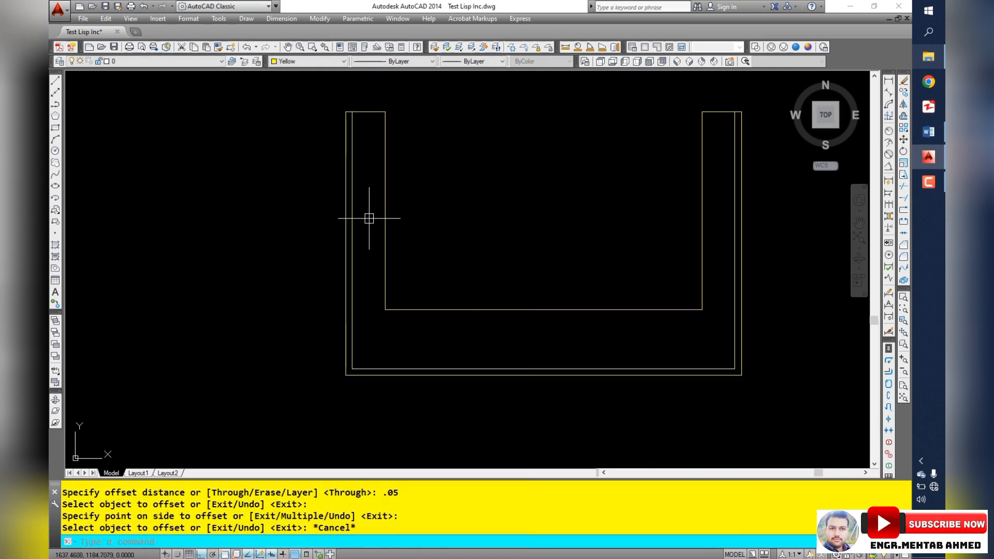
# Step: Change the offset polyline's colour to Red and lower its left end slightly below the wall's top edge
pyautogui.click(353, 187)
pyautogui.click(311, 61)
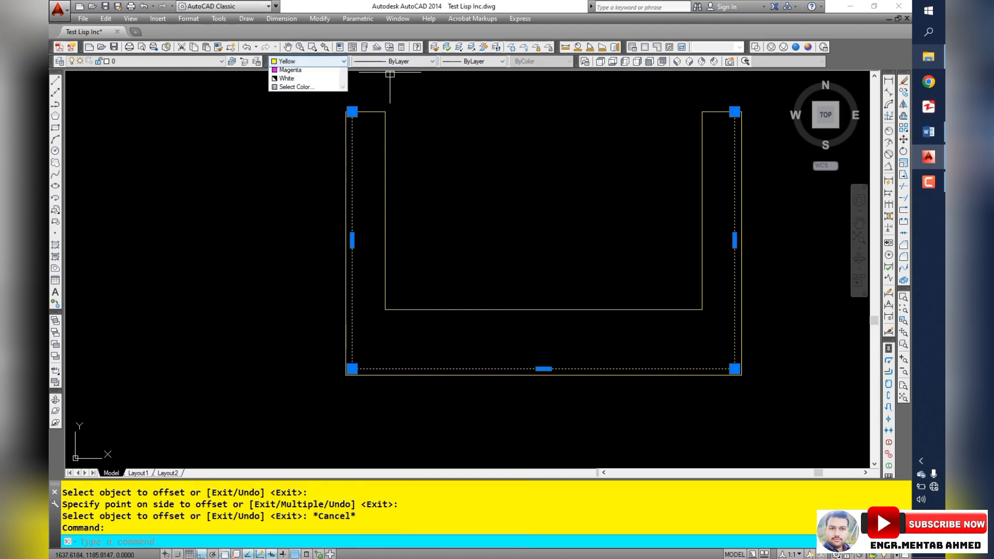
pyautogui.click(290, 86)
pyautogui.scroll(3, 338, 94)
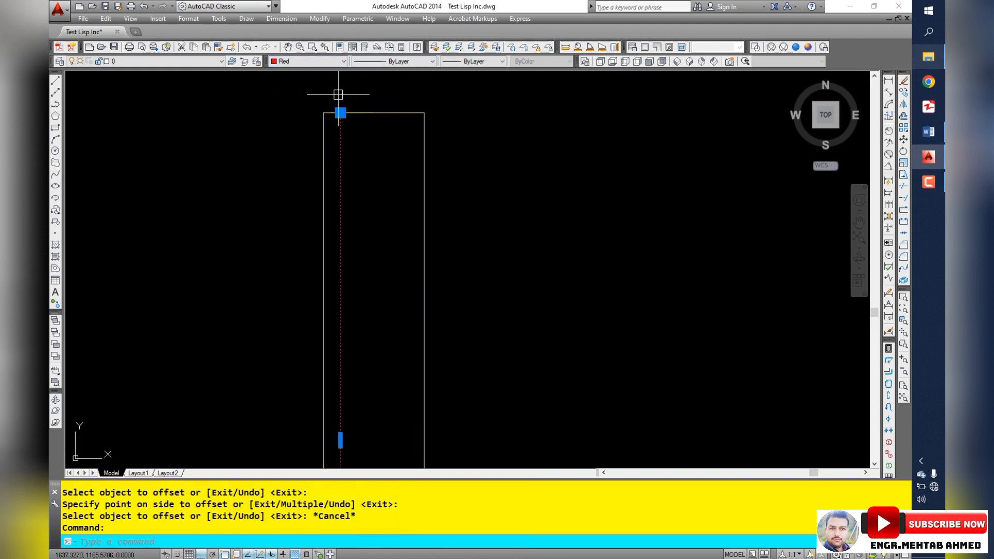
pyautogui.click(340, 112)
pyautogui.scroll(-5, 339, 153)
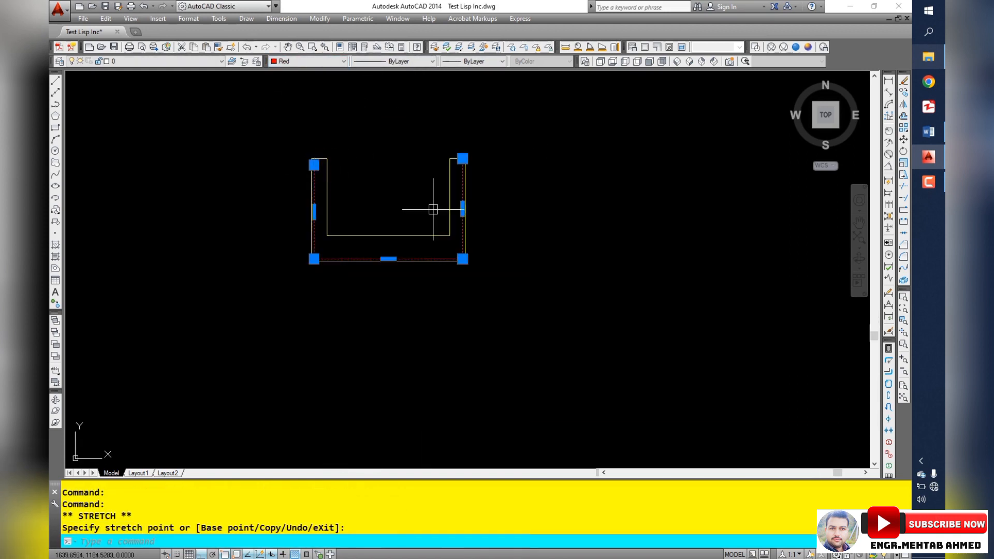
# Step: Shorten the red polyline's right end so it stops slightly below the right wall's top edge, and clear the selection
pyautogui.scroll(3, 422, 206)
pyautogui.click(488, 165)
pyautogui.click(488, 192)
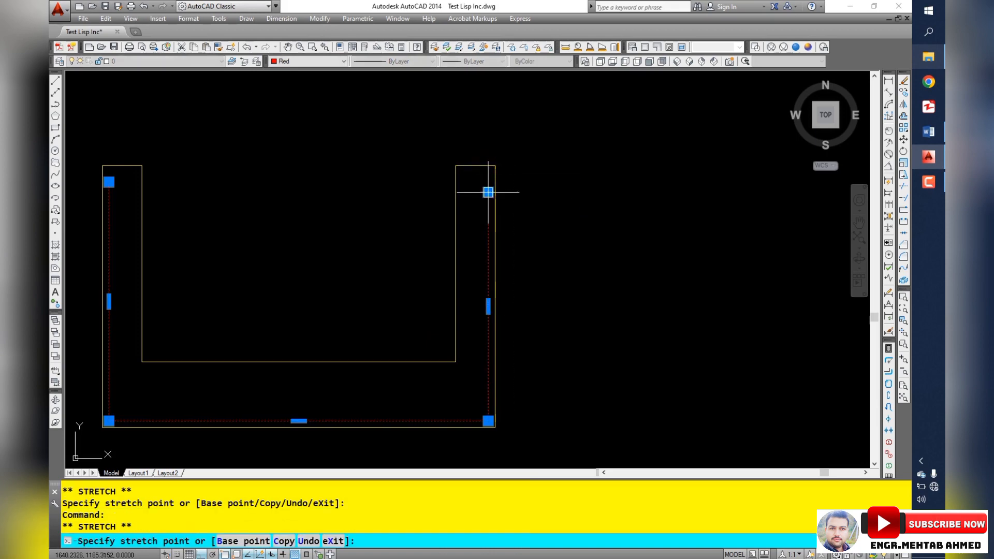
pyautogui.press('Escape')
pyautogui.moveTo(456, 273); pyautogui.dragTo(541, 257, button='middle')
pyautogui.scroll(2, 568, 204)
pyautogui.click(576, 173)
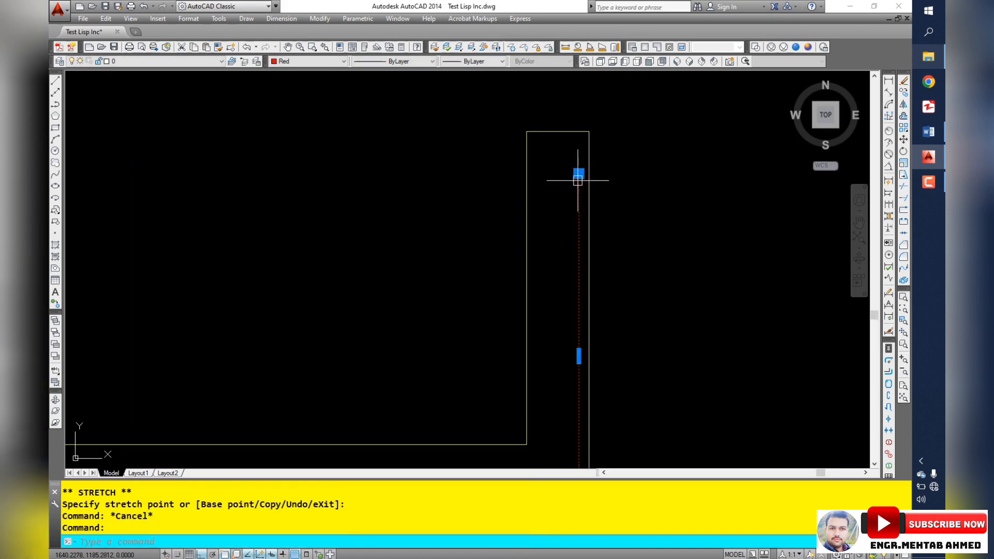
pyautogui.click(579, 173)
pyautogui.press('Escape')
pyautogui.scroll(-6, 728, 244)
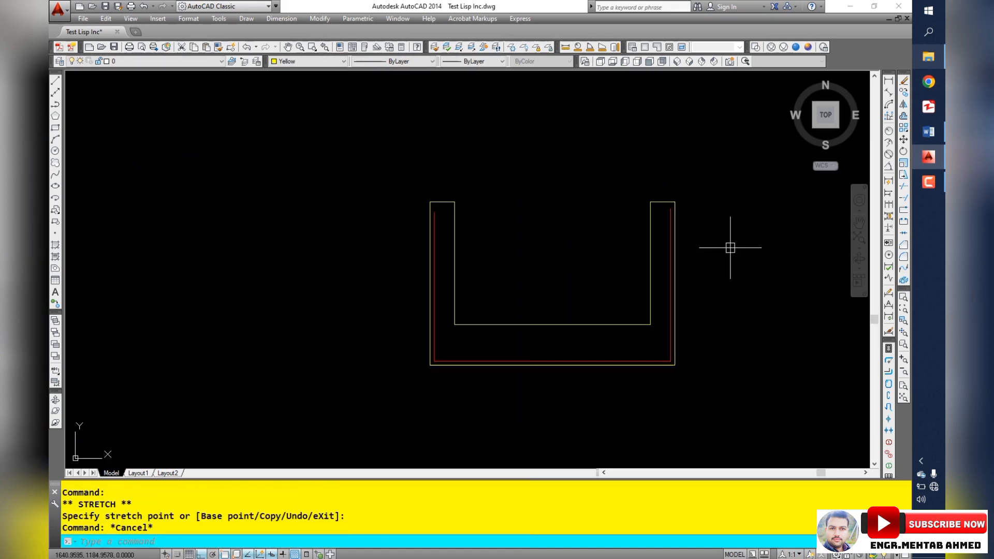
# Step: Draw a very small circle centred on the red polyline just below its upper left end
pyautogui.scroll(4, 573, 285)
pyautogui.moveTo(606, 313); pyautogui.dragTo(533, 299, button='middle')
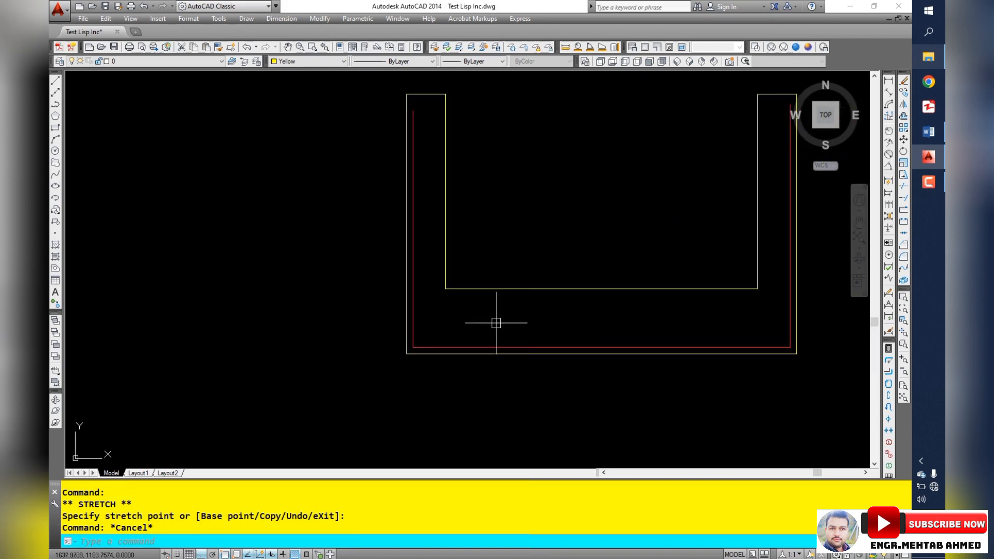
pyautogui.write('c')
pyautogui.press('Return')
pyautogui.scroll(4, 440, 112)
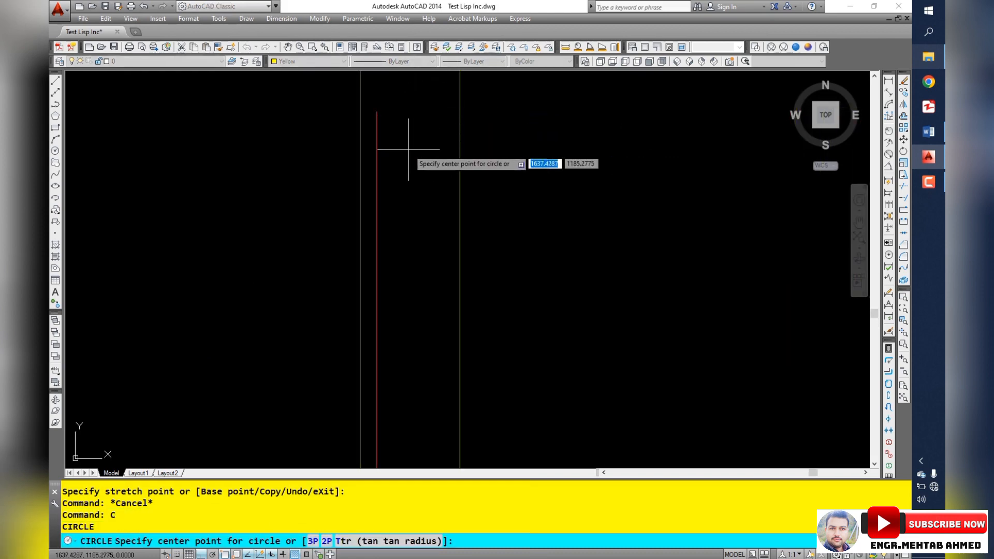
pyautogui.scroll(3, 380, 114)
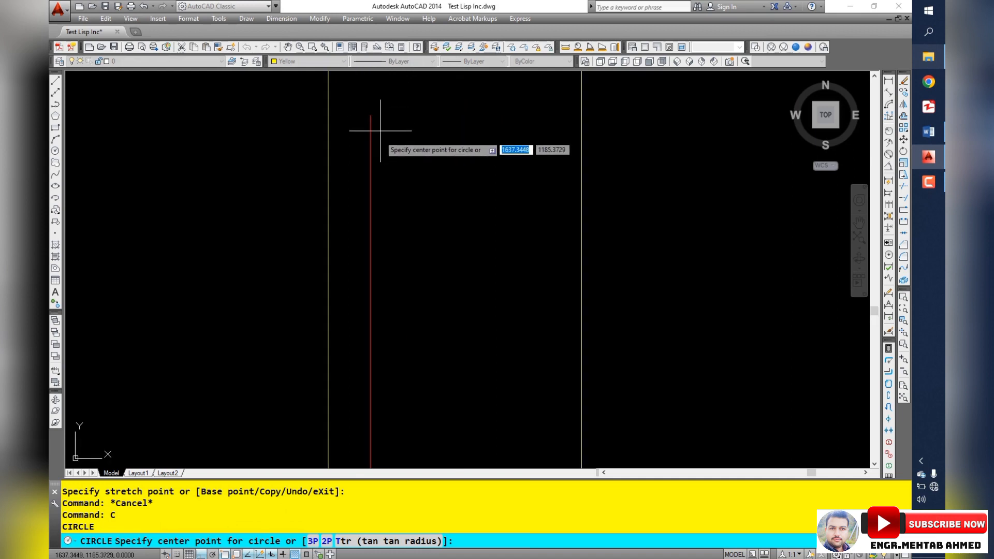
pyautogui.click(370, 151)
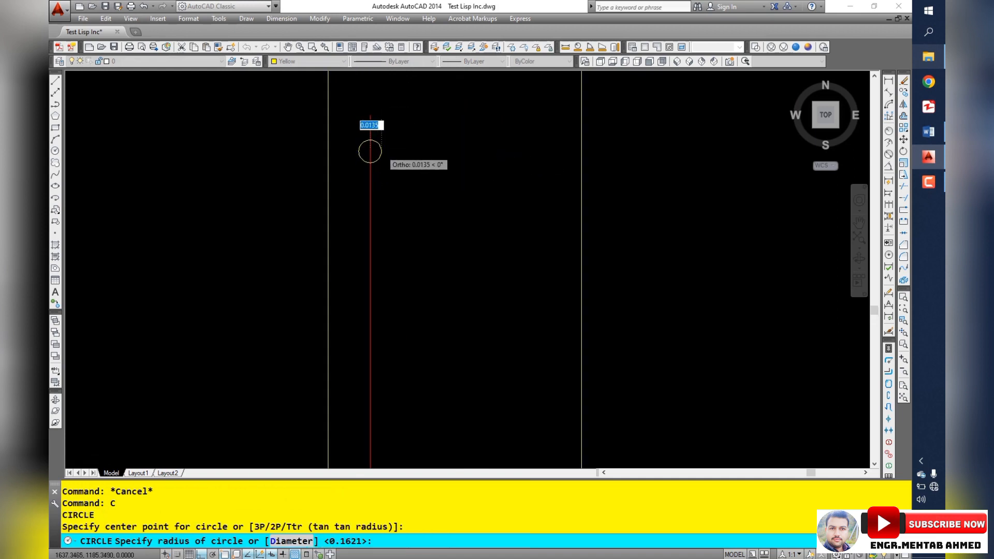
pyautogui.scroll(2, 379, 151)
pyautogui.click(376, 151)
# Step: Move the small circle from its left quadrant to its centre point so it sits tangent to the red line's inner side
pyautogui.scroll(2, 380, 155)
pyautogui.click(373, 150)
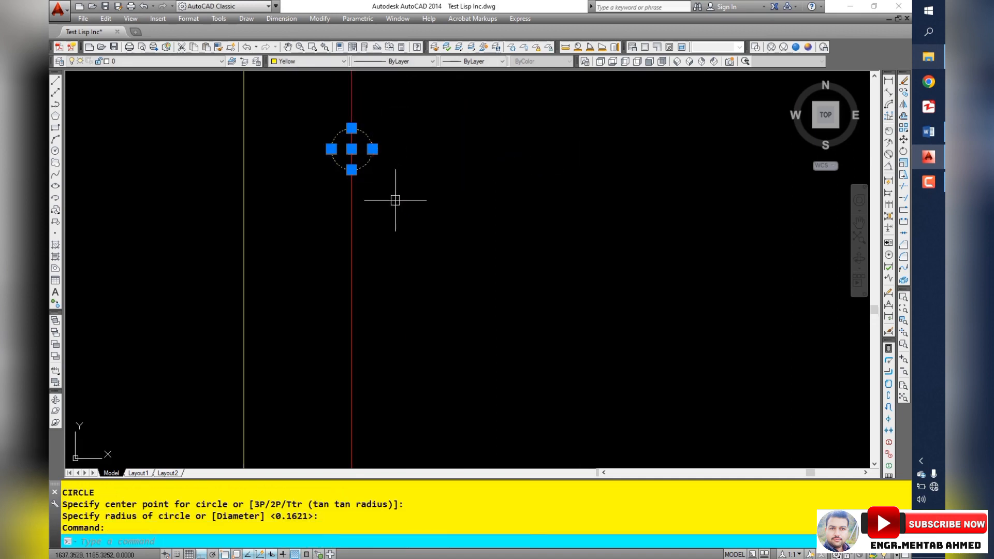
pyautogui.press('Return')
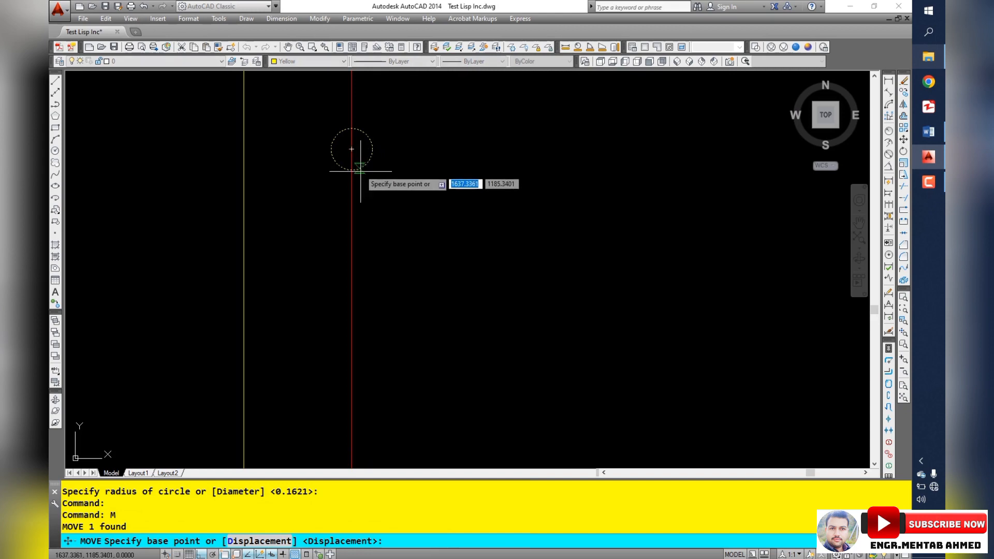
pyautogui.click(330, 149)
pyautogui.click(352, 149)
pyautogui.scroll(-2, 444, 259)
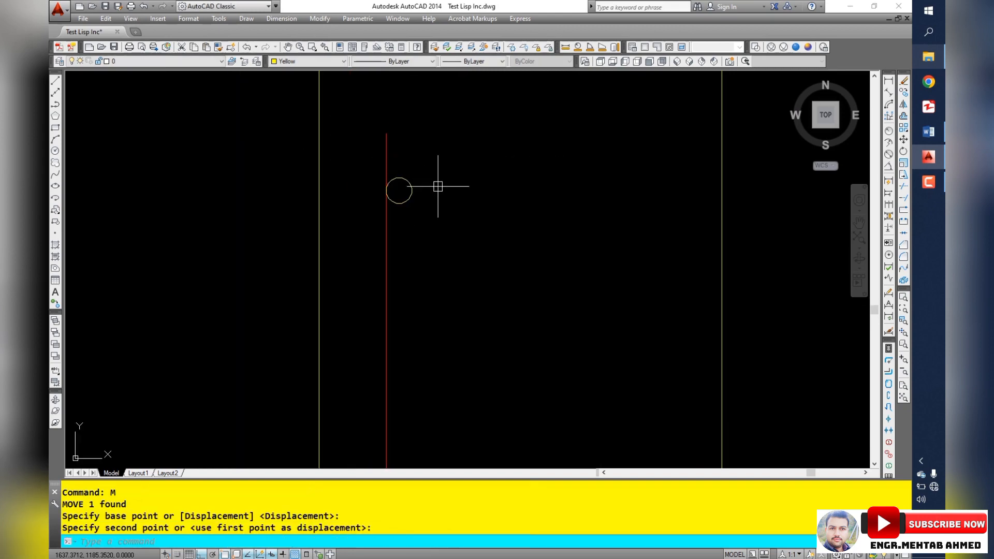
# Step: Hatch the small circle with the SOLID pattern, using the circle as the boundary object
pyautogui.write('h')
pyautogui.press('Return')
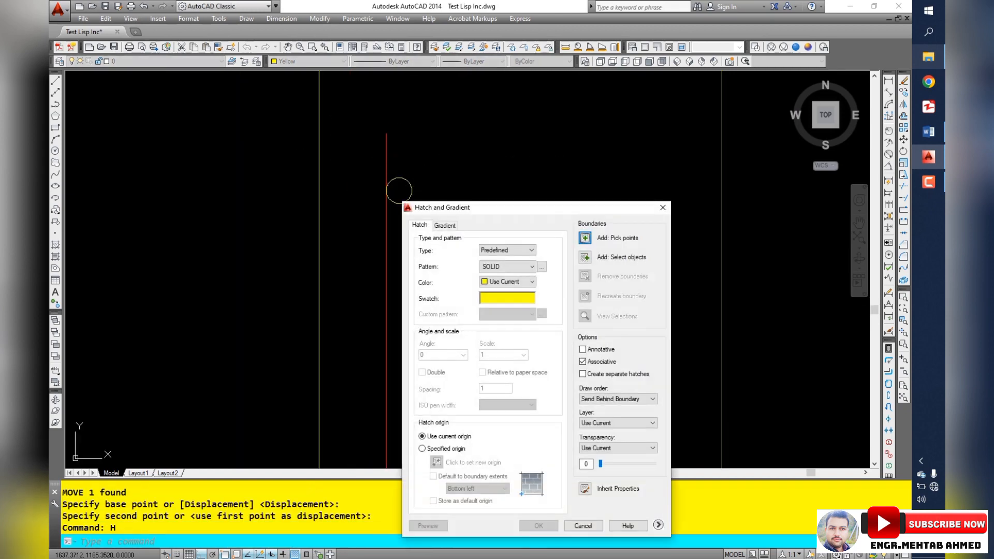
pyautogui.click(584, 257)
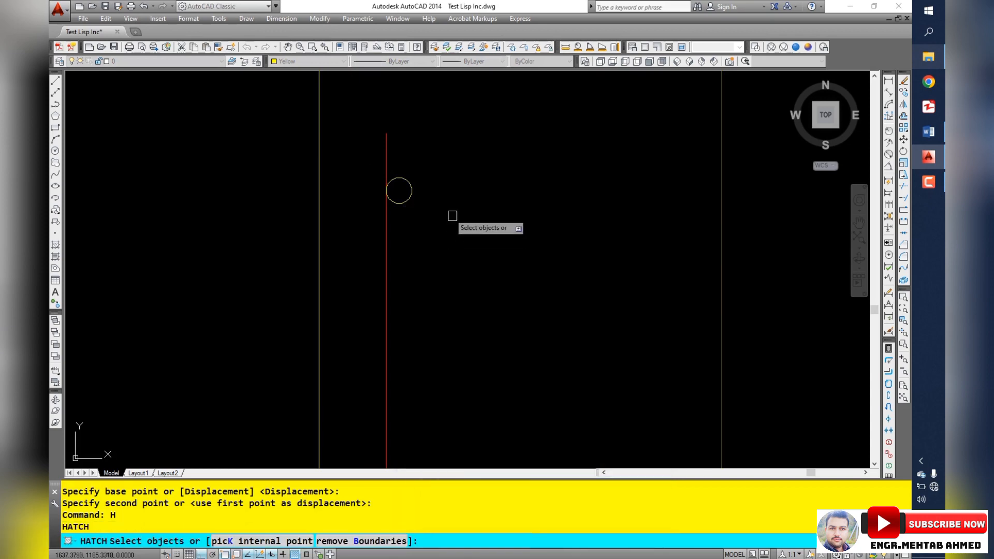
pyautogui.click(408, 200)
pyautogui.press('Return')
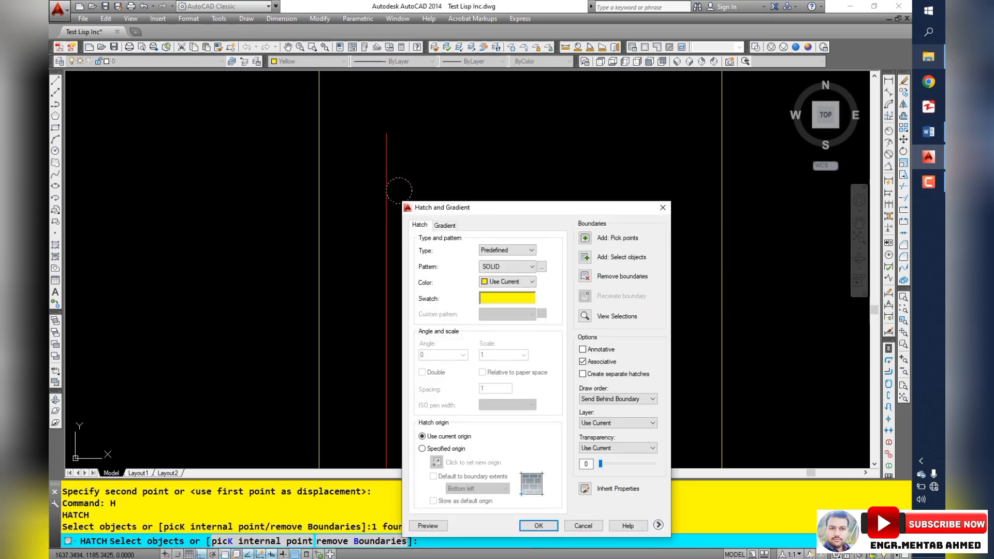
pyautogui.click(538, 525)
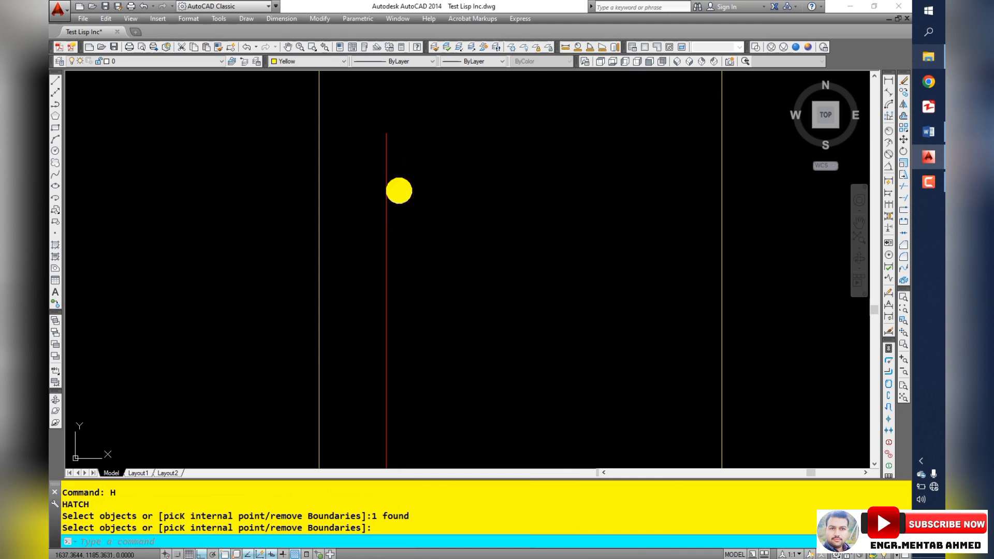
# Step: Change the colour of the circle and its solid hatch to Magenta
pyautogui.click(430, 172)
pyautogui.click(403, 221)
pyautogui.click(308, 61)
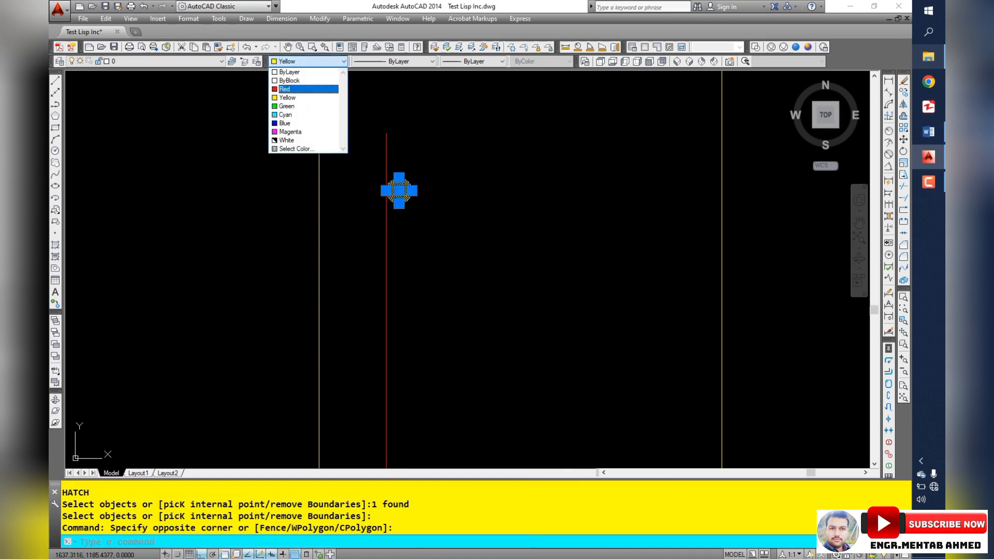
pyautogui.click(290, 132)
pyautogui.click(449, 238)
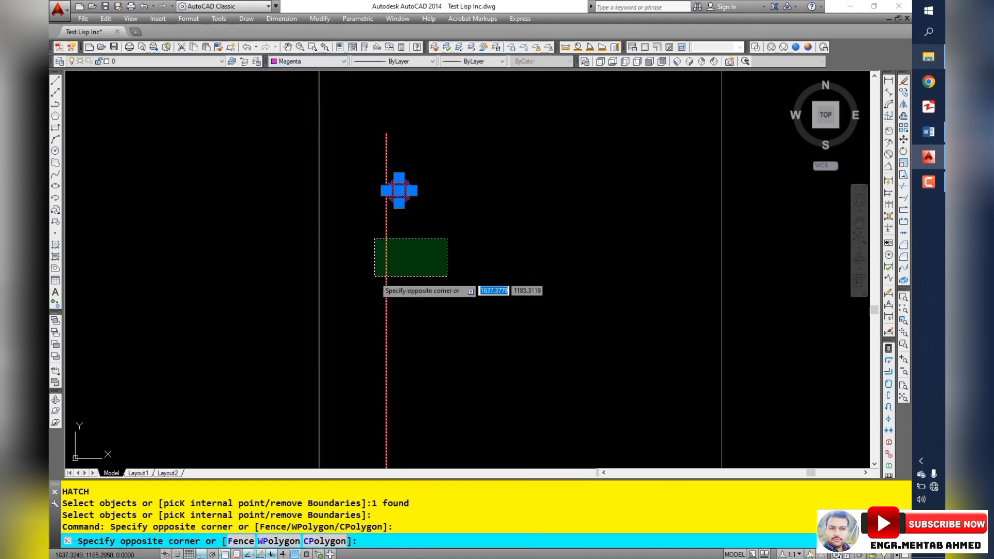
# Step: Add the red polyline to the selection, change its colour to Magenta as well, and clear the selection
pyautogui.click(363, 279)
pyautogui.click(317, 78)
pyautogui.click(308, 61)
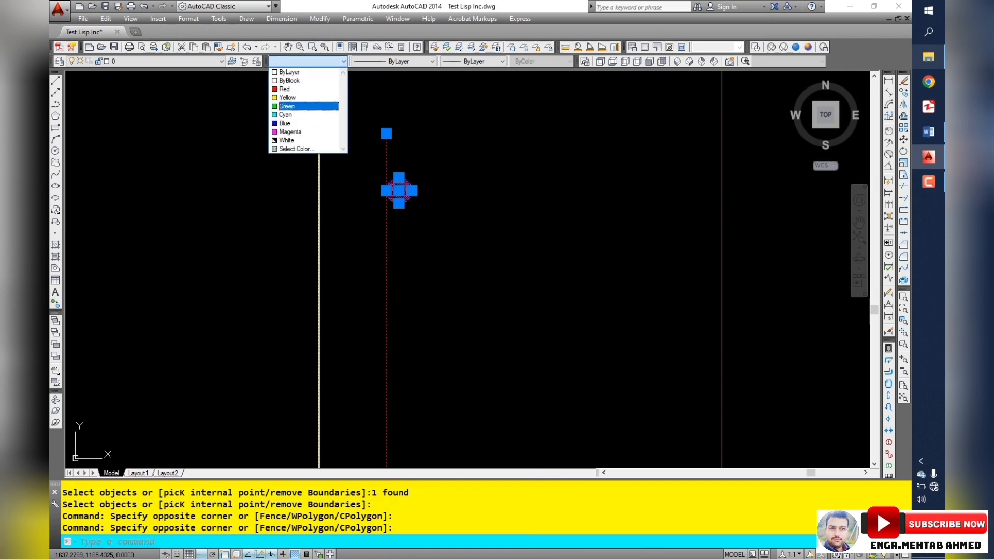
pyautogui.click(290, 132)
pyautogui.press('Escape')
pyautogui.press('Escape')
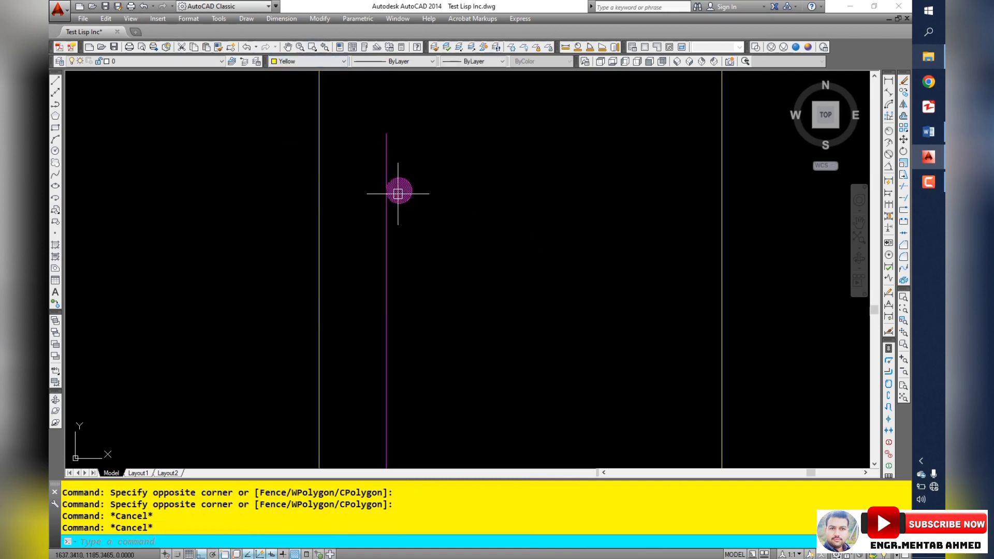
# Step: Create a path array of the hatched circle along the magenta polyline, and end the command with its default settings
pyautogui.scroll(-2, 407, 198)
pyautogui.write('ar')
pyautogui.press('Return')
pyautogui.scroll(2, 406, 193)
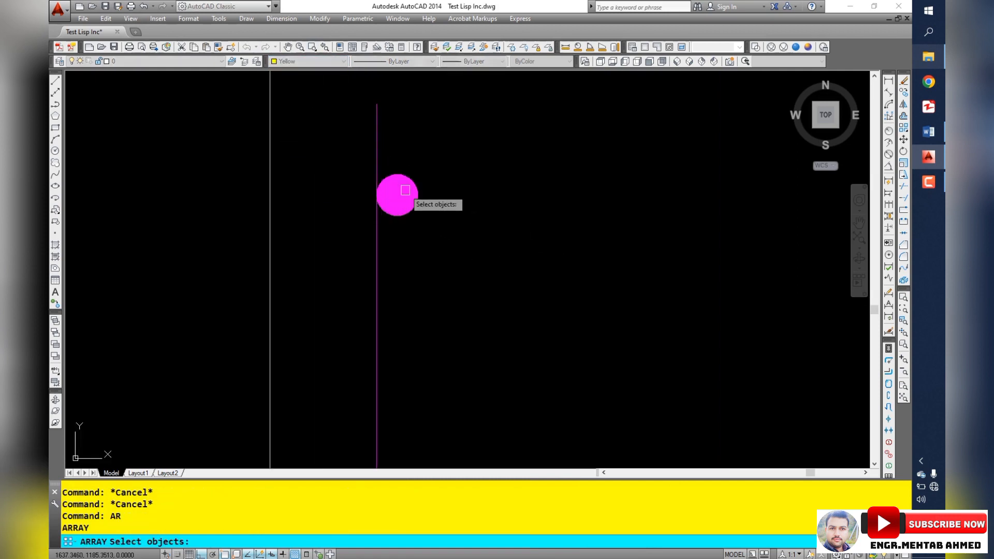
pyautogui.click(354, 166)
pyautogui.click(486, 249)
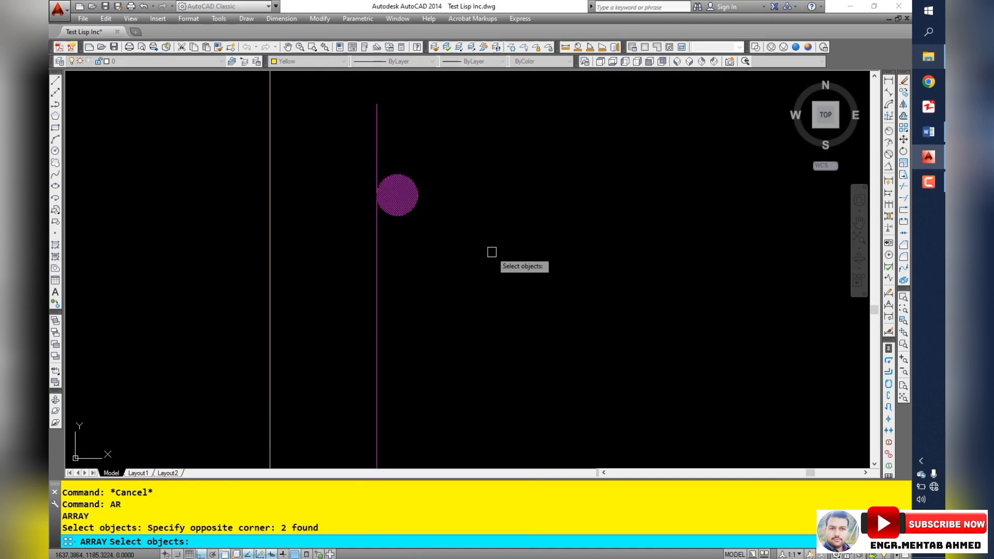
pyautogui.scroll(-4, 492, 252)
pyautogui.press('Return')
pyautogui.press('Down')
pyautogui.press('Down')
pyautogui.press('Up')
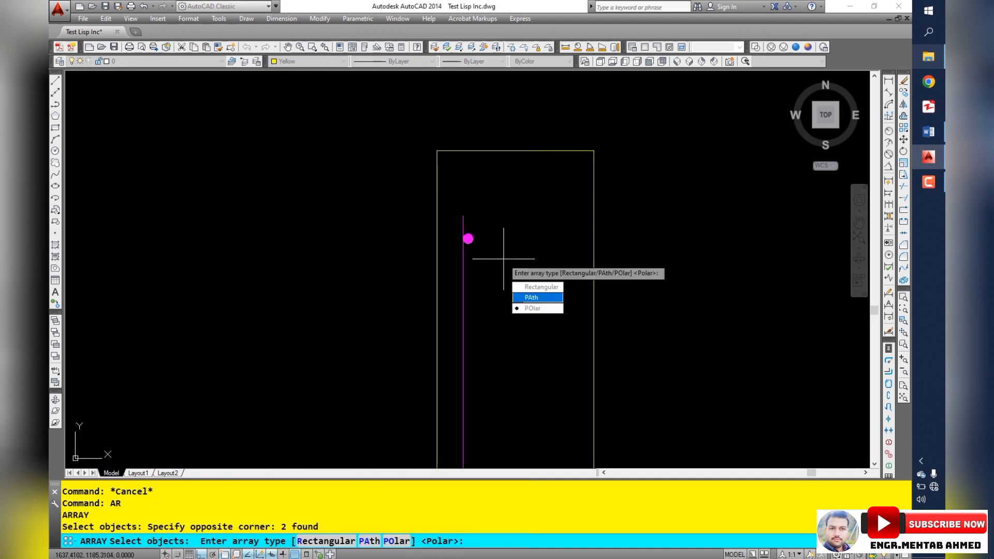
pyautogui.press('Return')
pyautogui.click(464, 268)
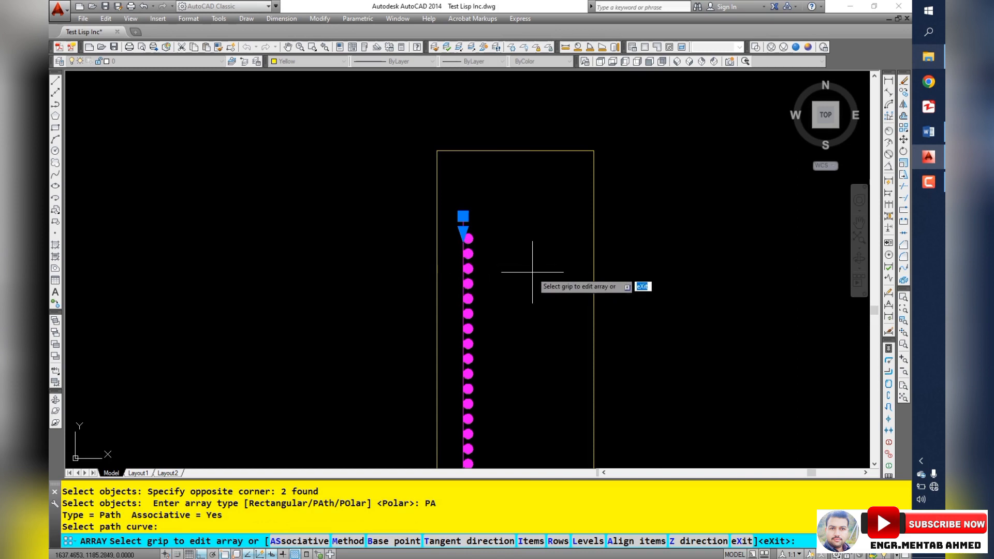
pyautogui.press('Escape')
pyautogui.press('Escape')
# Step: Try an item spacing of 200 on the path array, replace it with 0.2, and clear the selection
pyautogui.scroll(4, 464, 261)
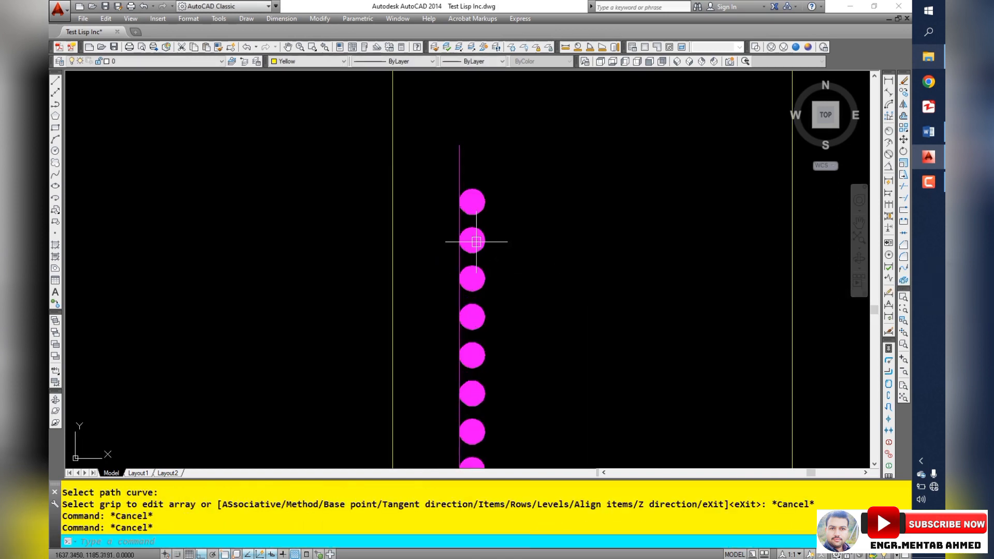
pyautogui.click(476, 242)
pyautogui.click(533, 180)
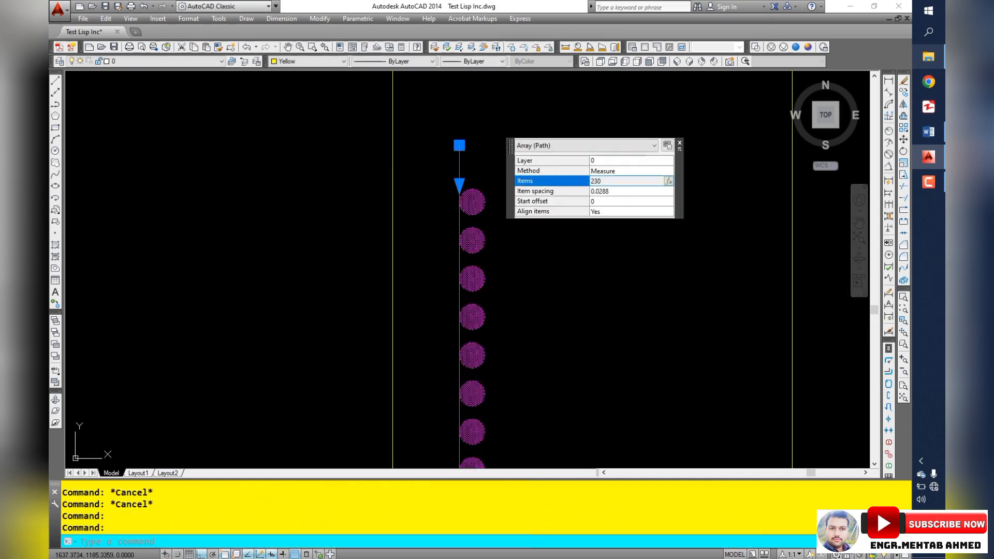
pyautogui.click(601, 191)
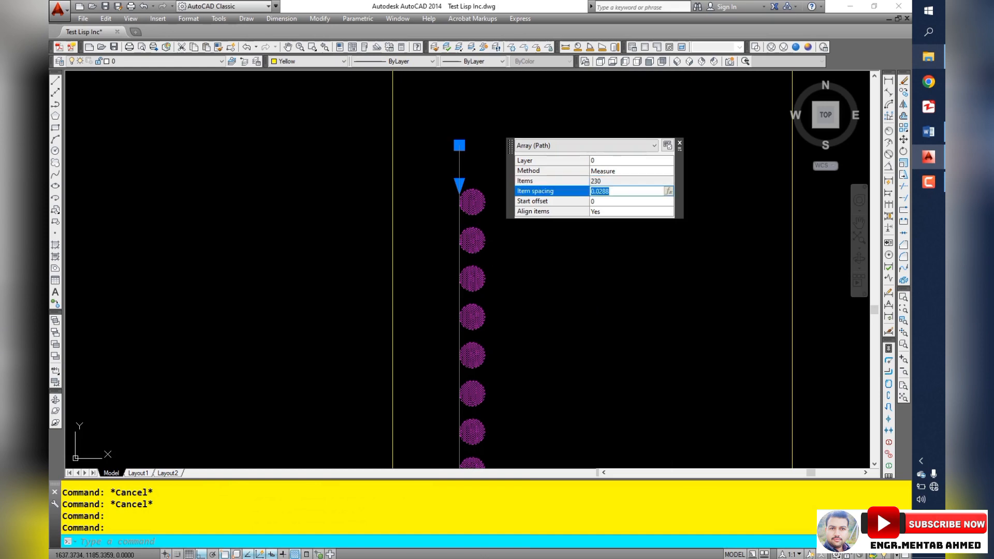
pyautogui.write('200')
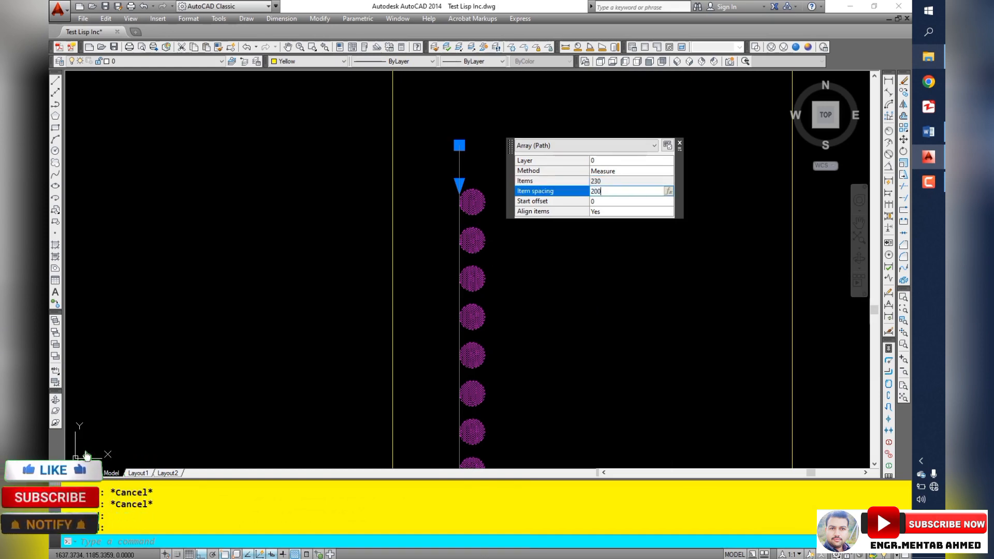
pyautogui.press('Return')
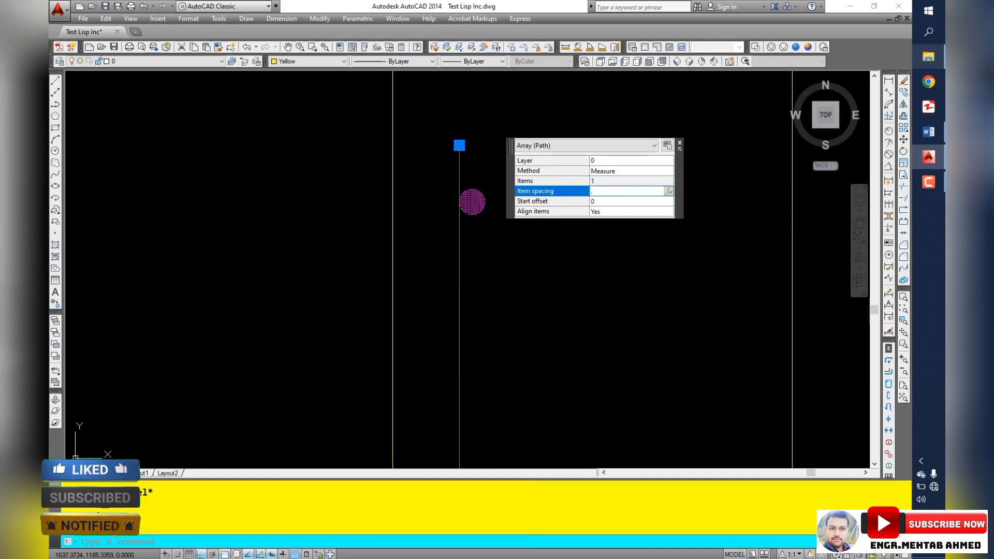
pyautogui.write('0.2')
pyautogui.press('Tab')
pyautogui.press('Escape')
pyautogui.press('Escape')
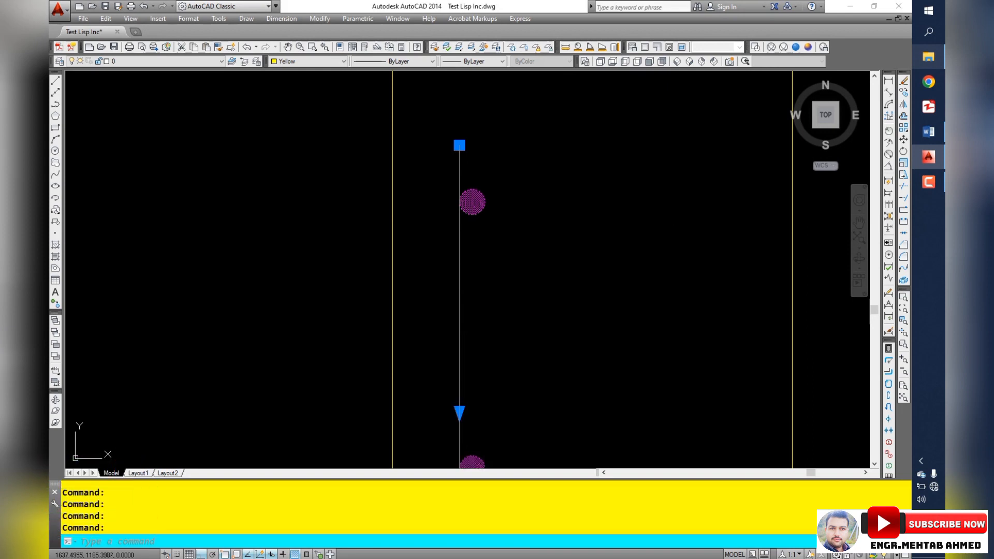
# Step: Examine the arrayed circles along the U-shaped path, especially their position relative to the line at both lower corners
pyautogui.scroll(-3, 494, 186)
pyautogui.scroll(-3, 497, 193)
pyautogui.scroll(8, 535, 186)
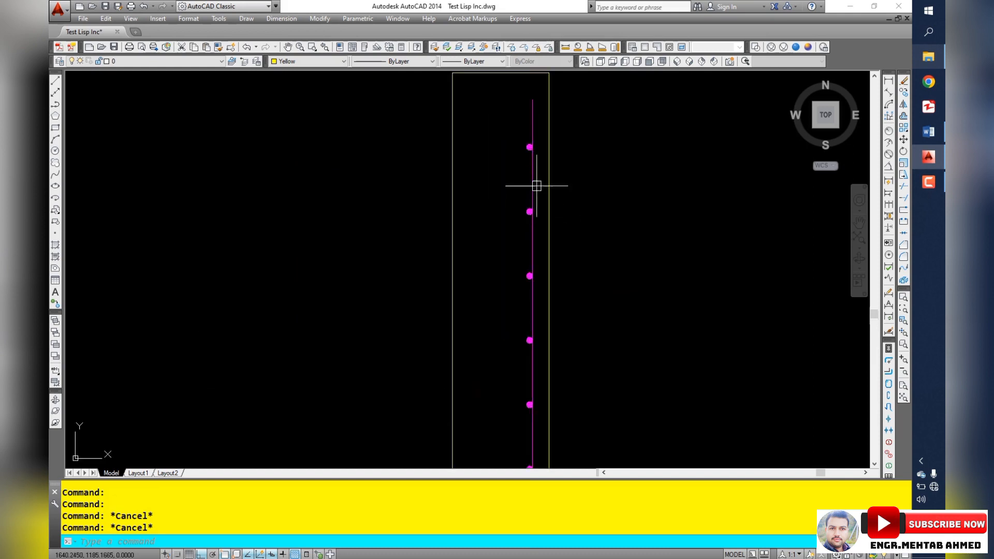
pyautogui.scroll(-3, 618, 224)
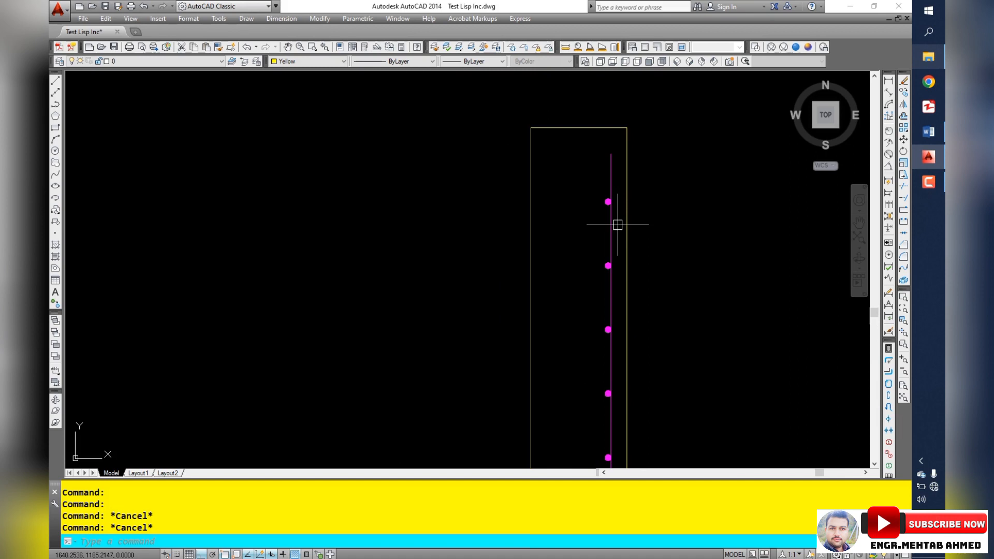
pyautogui.scroll(-5, 646, 160)
pyautogui.scroll(3, 554, 217)
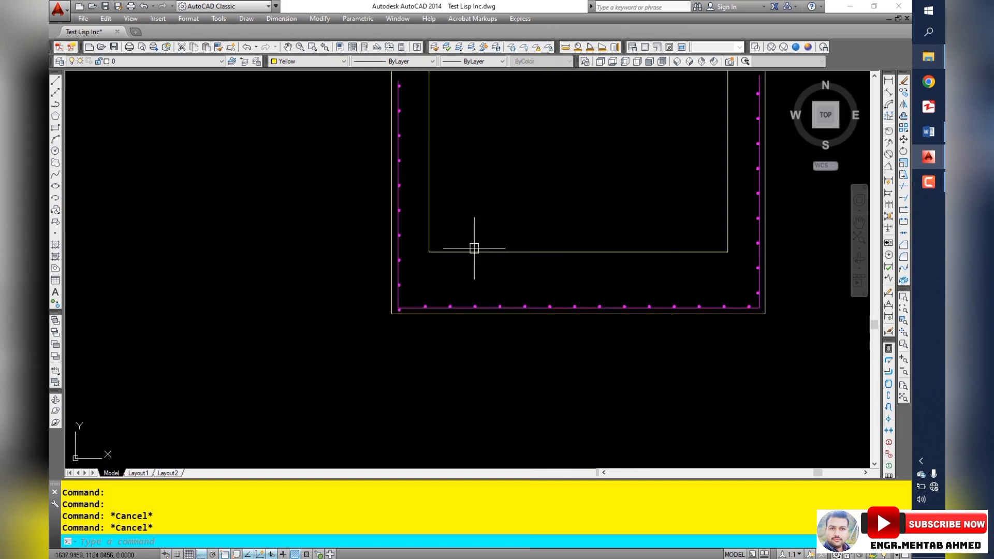
pyautogui.scroll(4, 406, 310)
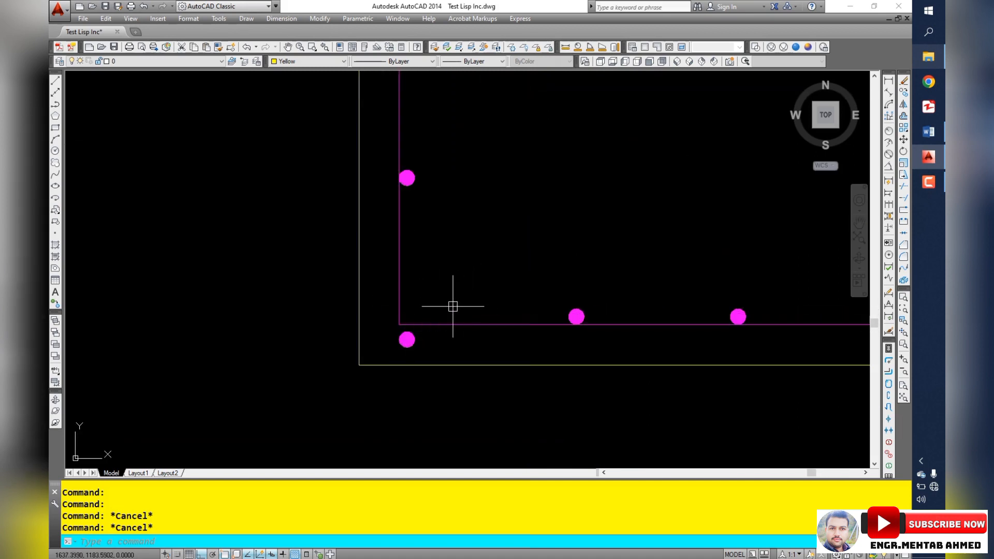
pyautogui.scroll(-5, 449, 357)
pyautogui.scroll(4, 659, 344)
pyautogui.scroll(-3, 705, 333)
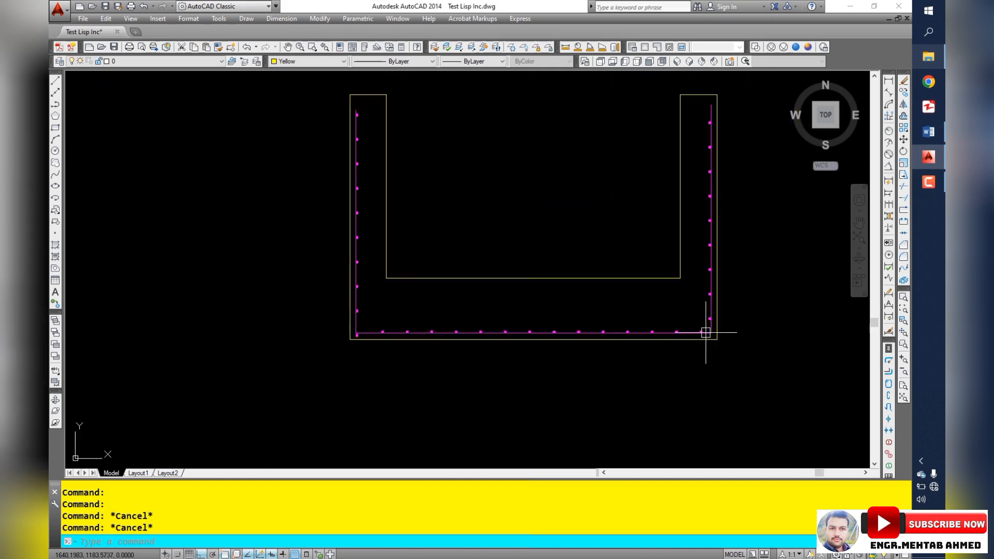
pyautogui.scroll(5, 366, 356)
pyautogui.scroll(-3, 466, 311)
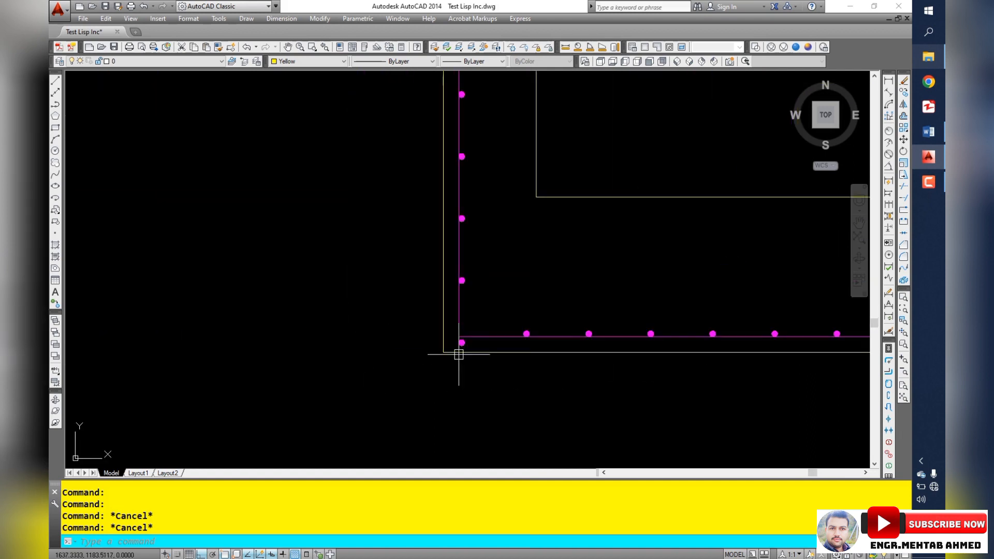
pyautogui.scroll(2, 459, 349)
pyautogui.scroll(2, 455, 310)
pyautogui.scroll(-3, 420, 318)
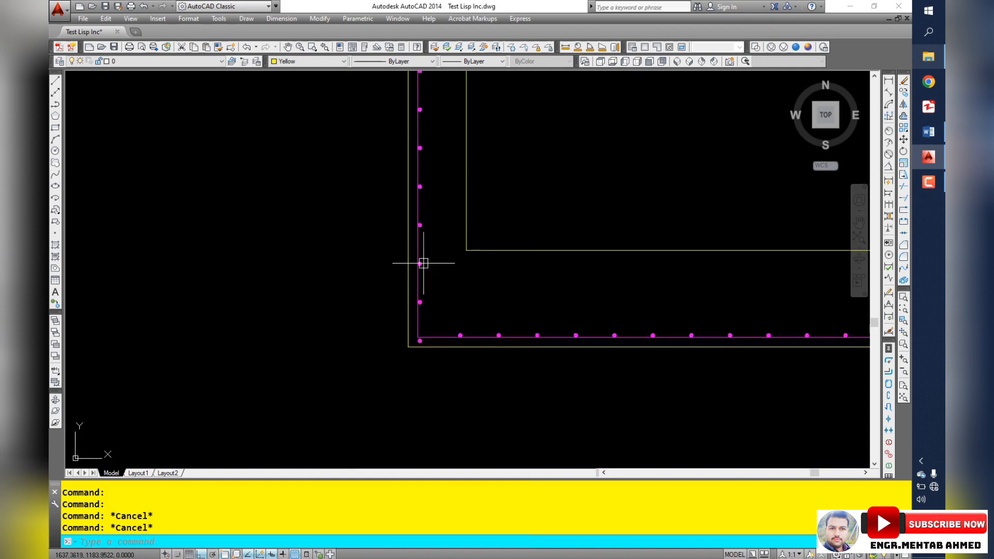
# Step: Select the path array on the left wall and set its item spacing to 0.15
pyautogui.scroll(2, 418, 174)
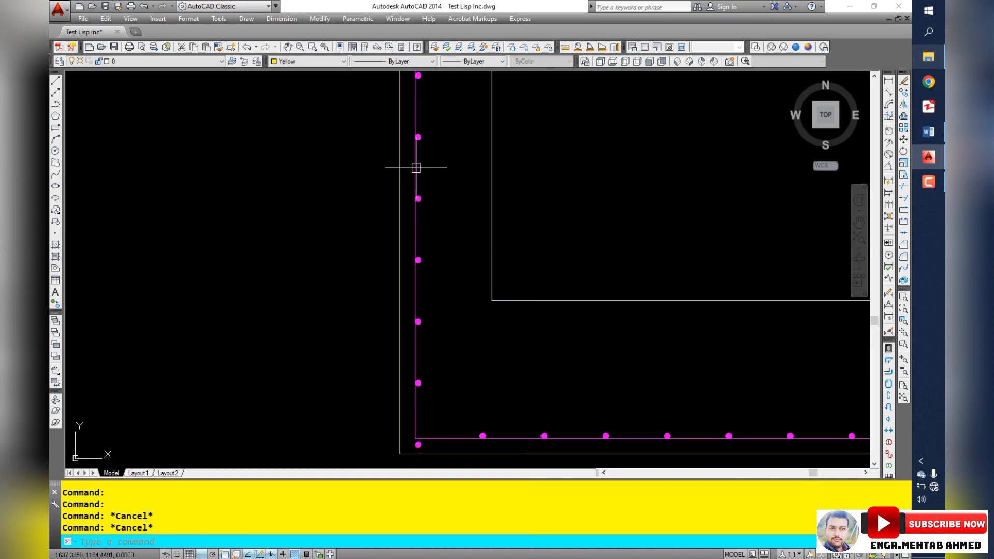
pyautogui.scroll(3, 410, 277)
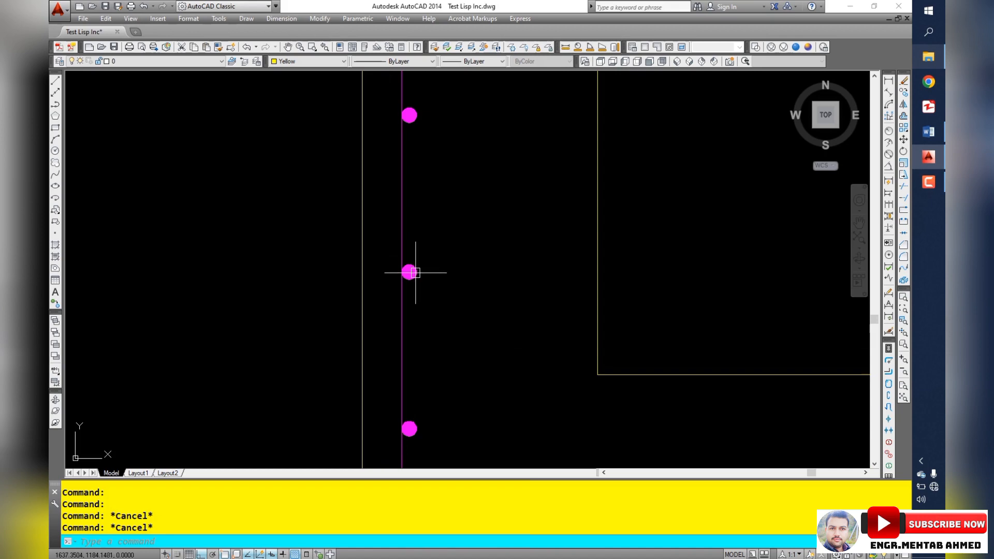
pyautogui.click(409, 272)
pyautogui.scroll(-2, 493, 295)
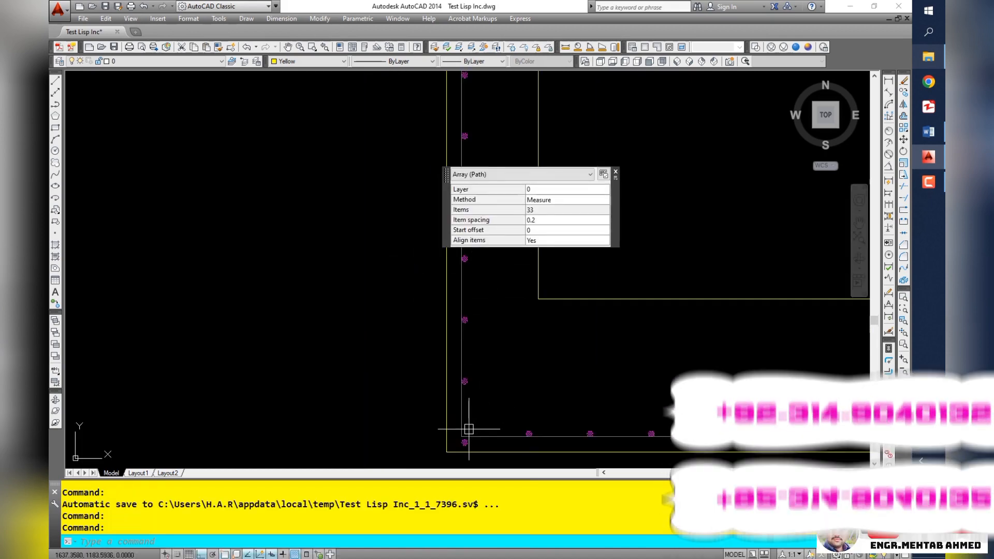
pyautogui.moveTo(469, 428); pyautogui.dragTo(410, 349, button='middle')
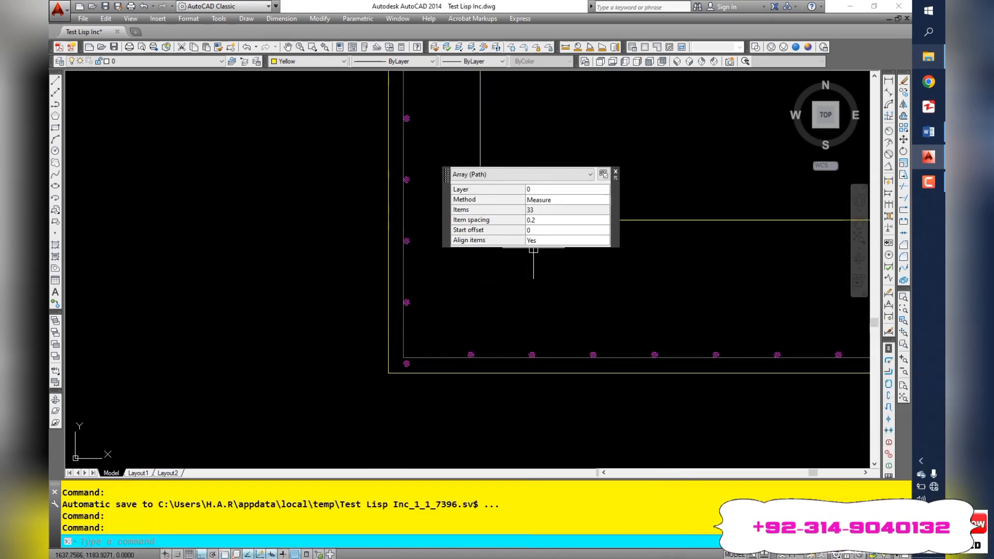
pyautogui.click(548, 220)
pyautogui.write('.15')
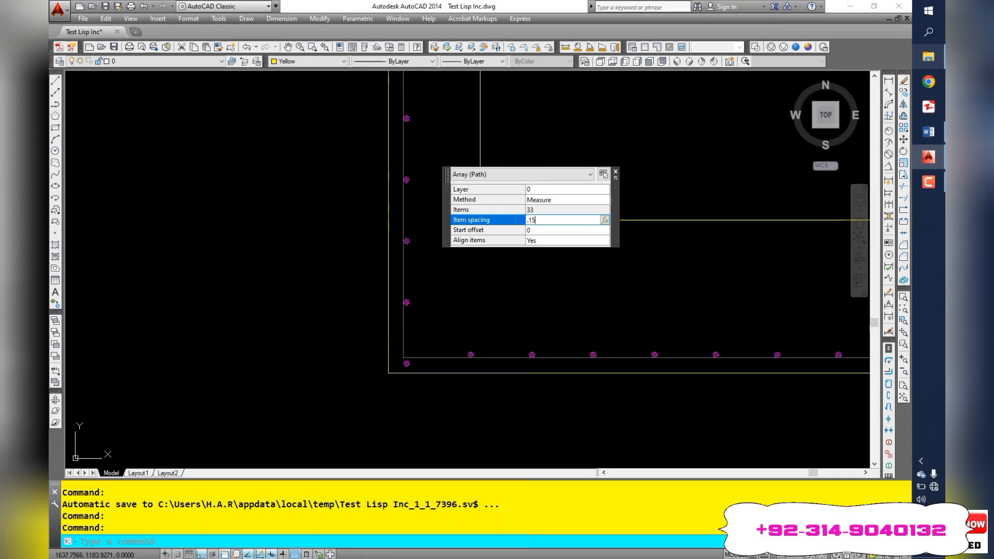
pyautogui.press('Tab')
# Step: Set the path array's item spacing to 0.1 and reopen that value for editing
pyautogui.click(548, 220)
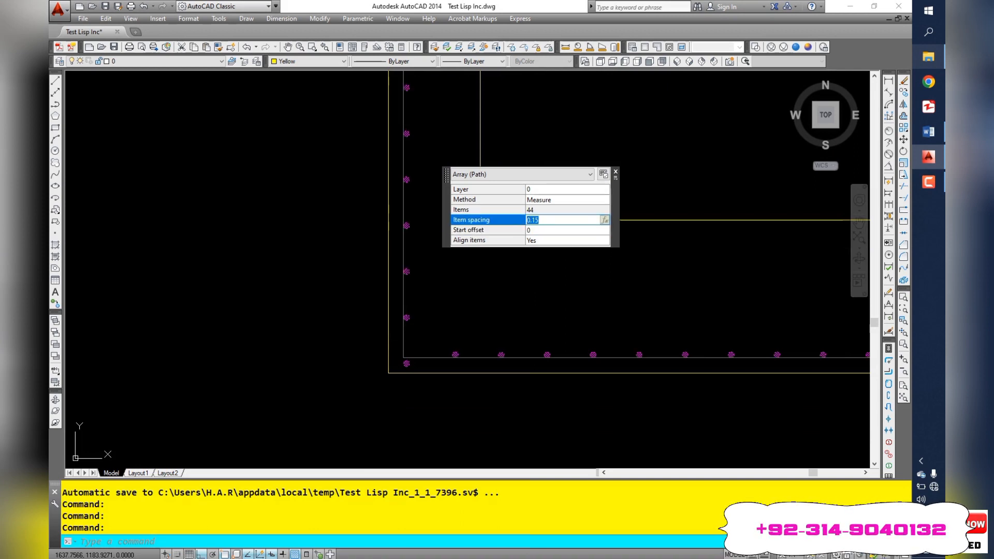
pyautogui.write('.1')
pyautogui.press('Tab')
pyautogui.click(544, 220)
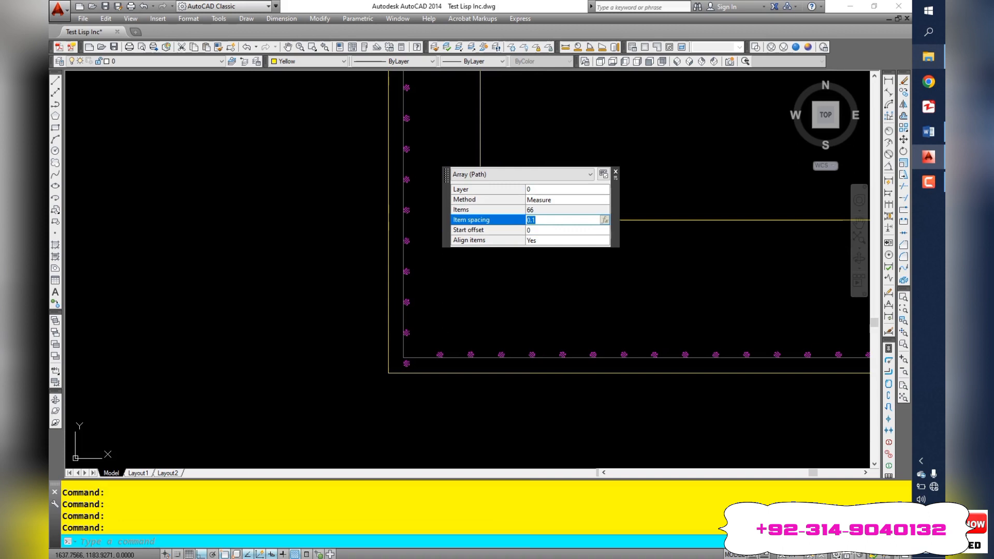
# Step: Set the path array's item spacing to 0.2 and explode the array into separate objects
pyautogui.write('.2')
pyautogui.press('Tab')
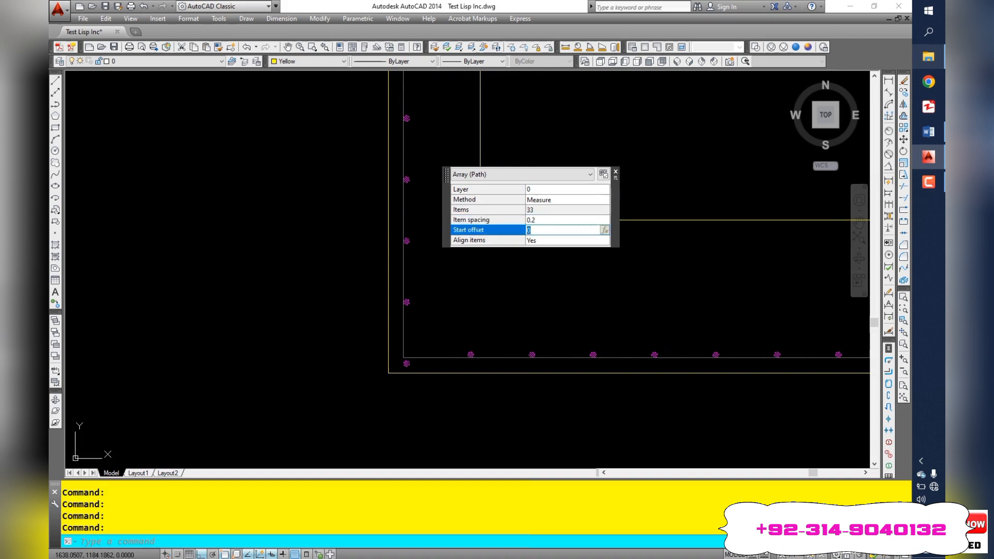
pyautogui.press('Escape')
pyautogui.scroll(6, 401, 365)
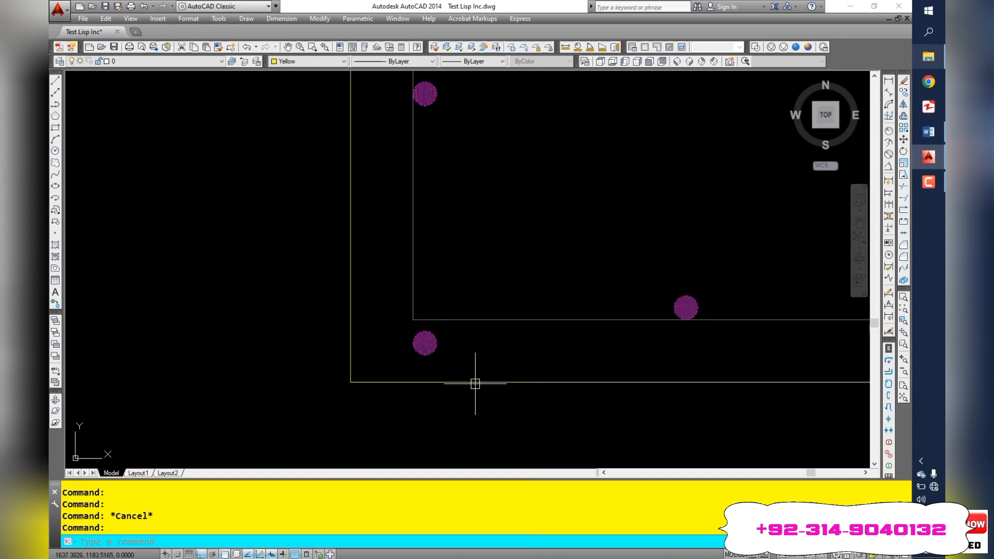
pyautogui.write('x')
pyautogui.press('Return')
# Step: Move the hatched circle below the lower-left corner of the U-shaped line straight up so it sits inside the corner
pyautogui.click(459, 362)
pyautogui.click(398, 352)
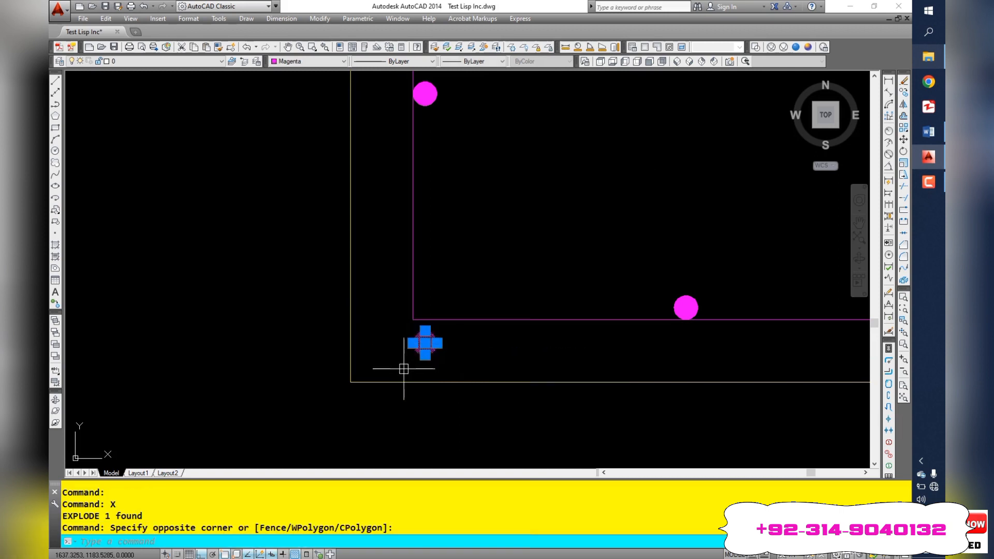
pyautogui.write('m')
pyautogui.press('Return')
pyautogui.click(425, 343)
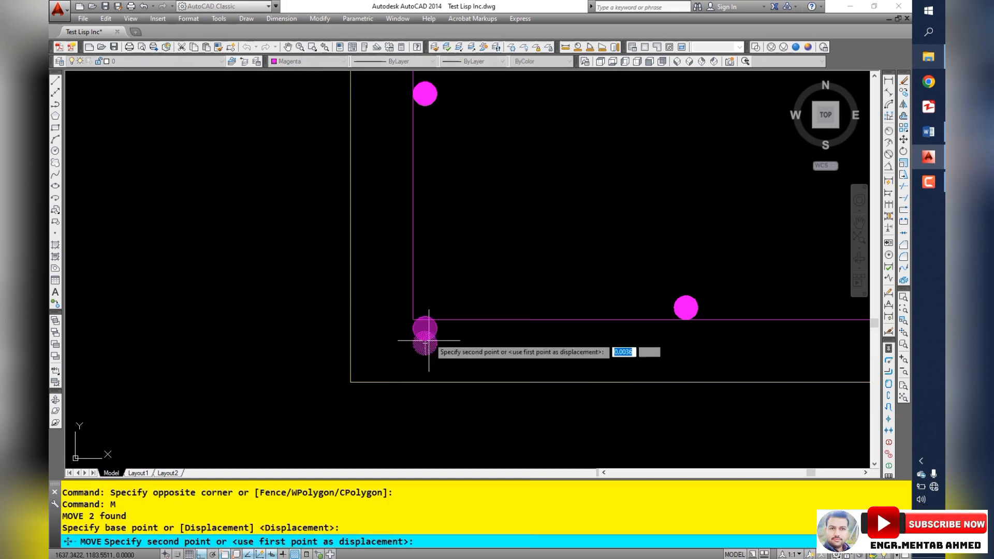
pyautogui.click(428, 307)
# Step: Check the centre-to-centre distance between two neighbouring circles on the bottom line with a linear dimension, without placing it
pyautogui.scroll(-3, 482, 304)
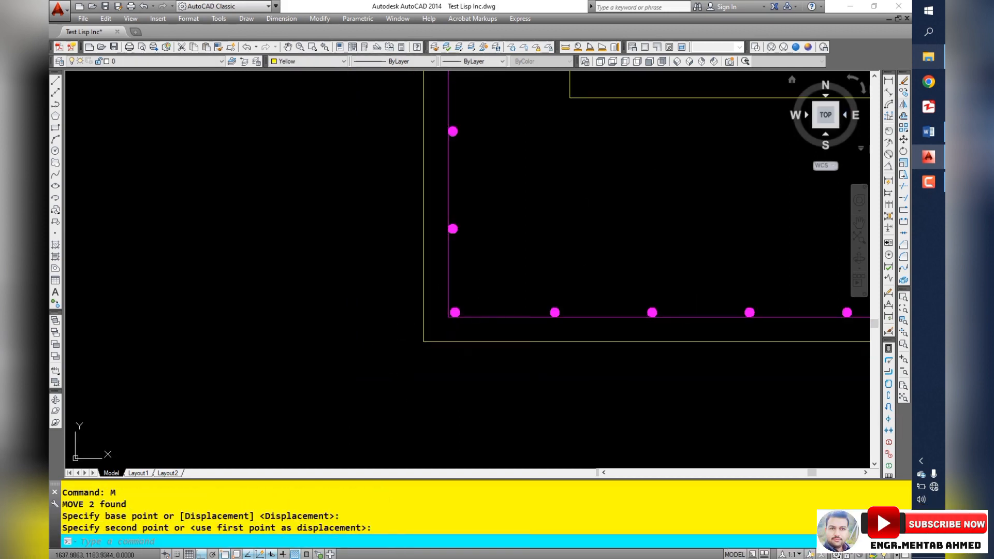
pyautogui.click(888, 80)
pyautogui.moveTo(704, 317); pyautogui.dragTo(552, 307, button='middle')
pyautogui.scroll(6, 607, 307)
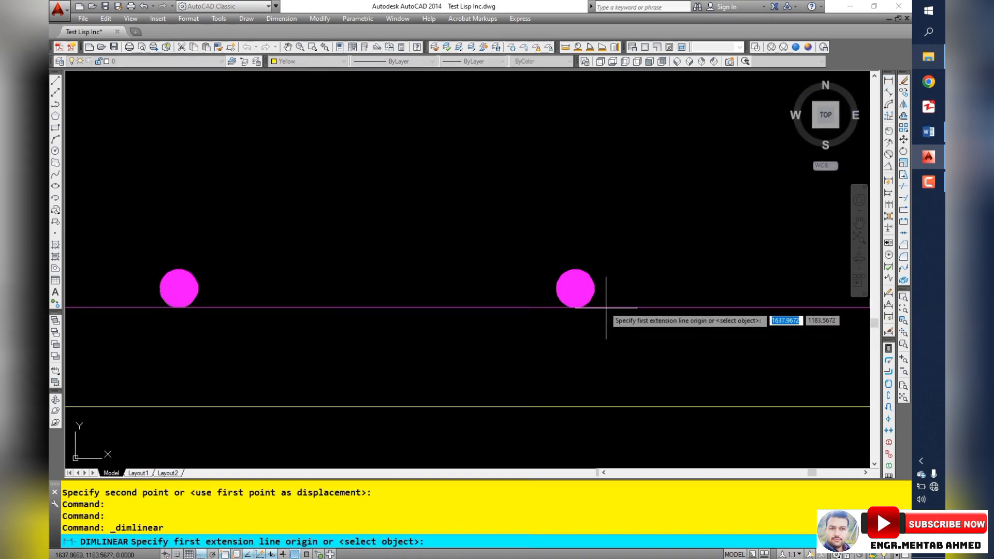
pyautogui.click(575, 288)
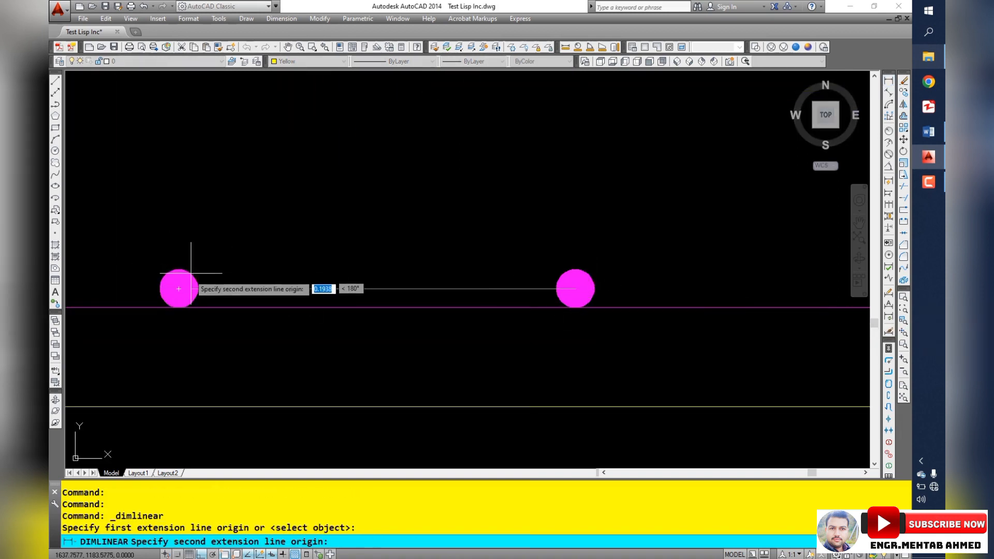
pyautogui.click(179, 289)
pyautogui.scroll(-5, 362, 228)
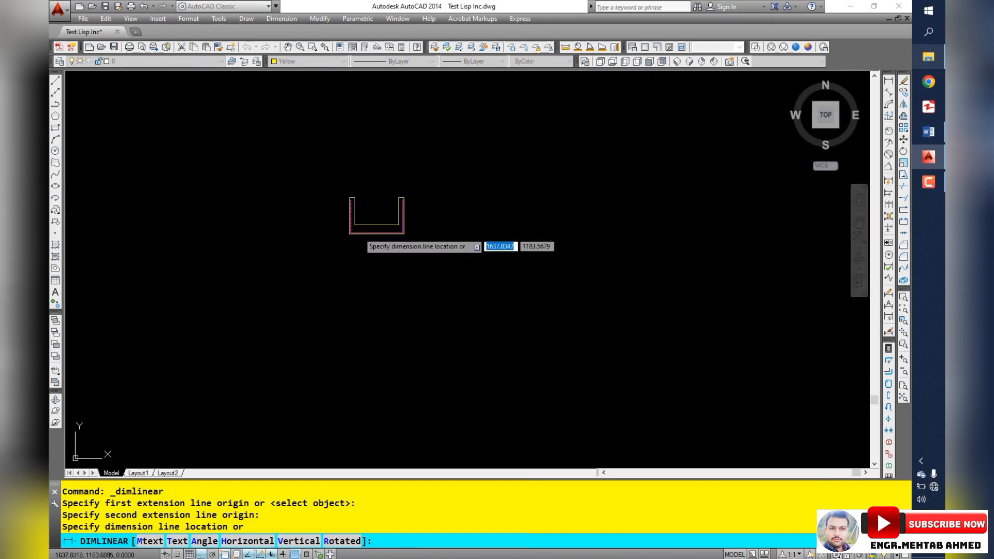
pyautogui.scroll(-2, 364, 162)
pyautogui.press('Escape')
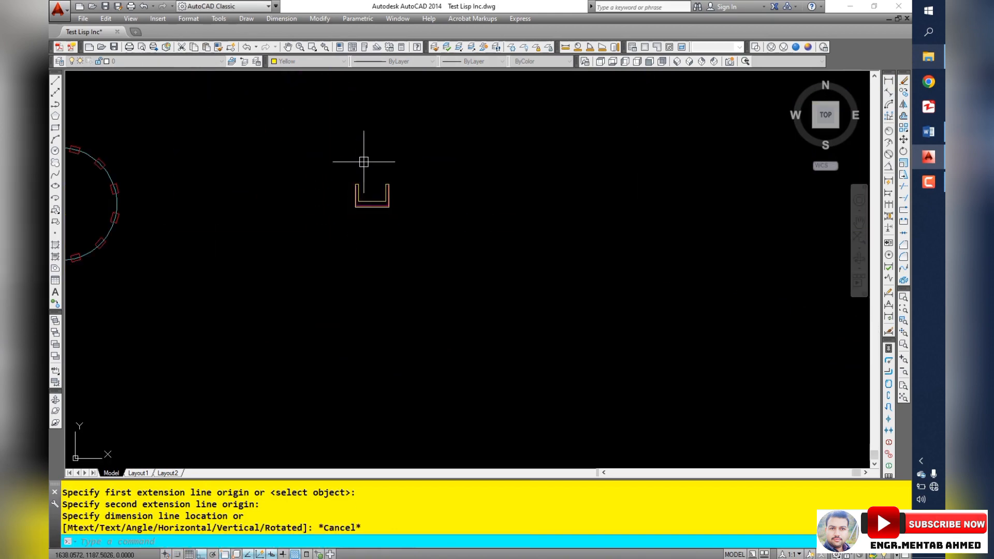
# Step: Examine the circles around the U-shaped line's lower-right corner and compare the rectangular, polar and grid-line array examples
pyautogui.scroll(6, 371, 225)
pyautogui.scroll(8, 539, 255)
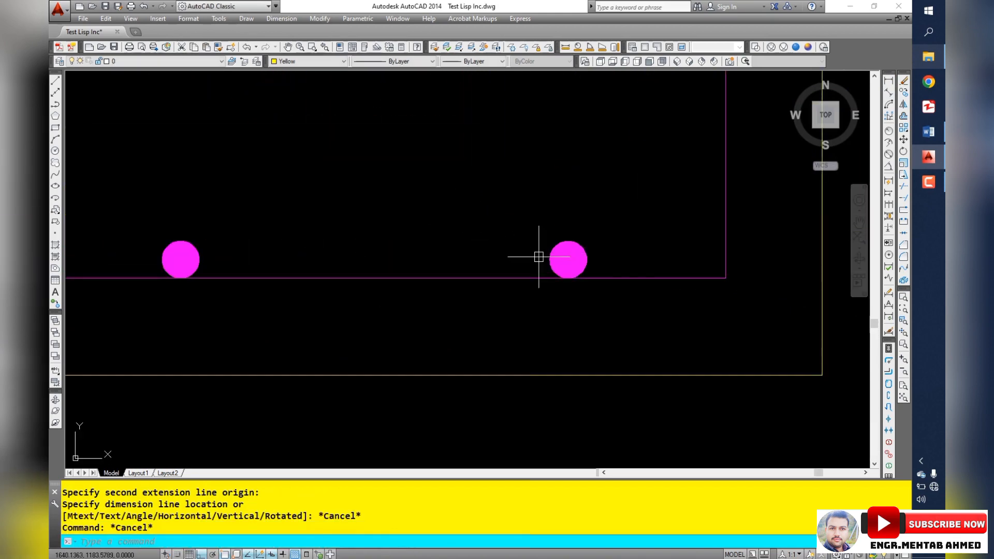
pyautogui.scroll(-12, 570, 275)
pyautogui.scroll(7, 569, 280)
pyautogui.scroll(-5, 569, 280)
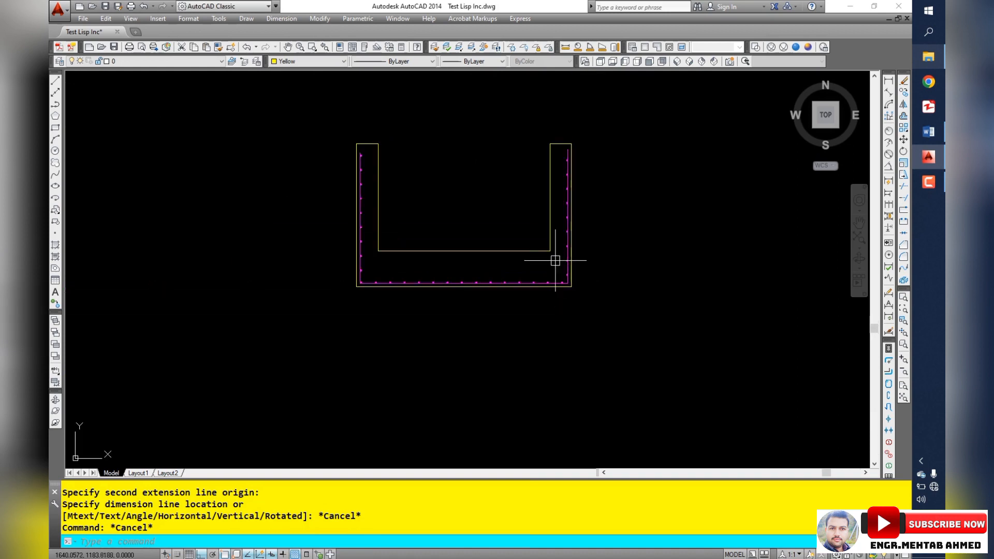
pyautogui.scroll(4, 573, 153)
pyautogui.scroll(-15, 576, 185)
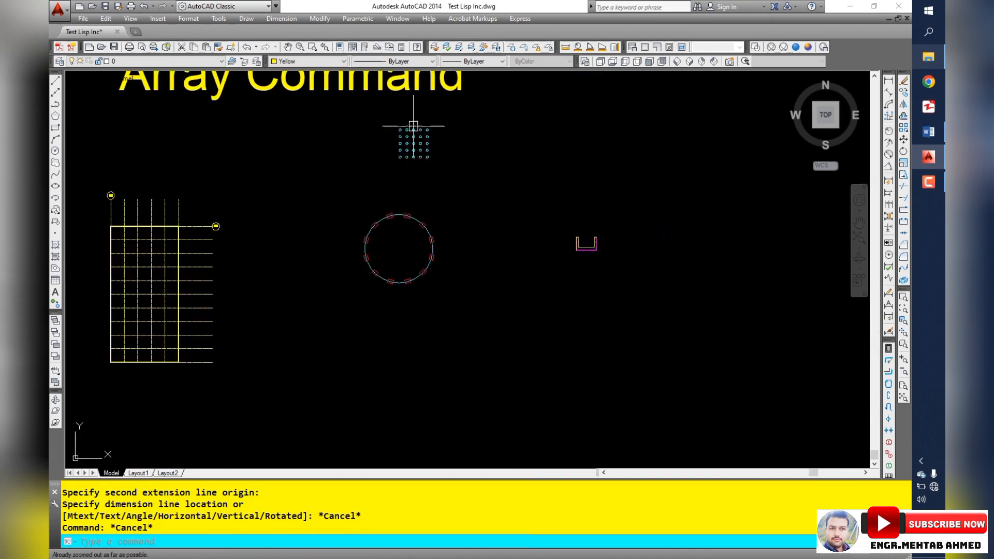
pyautogui.scroll(6, 414, 124)
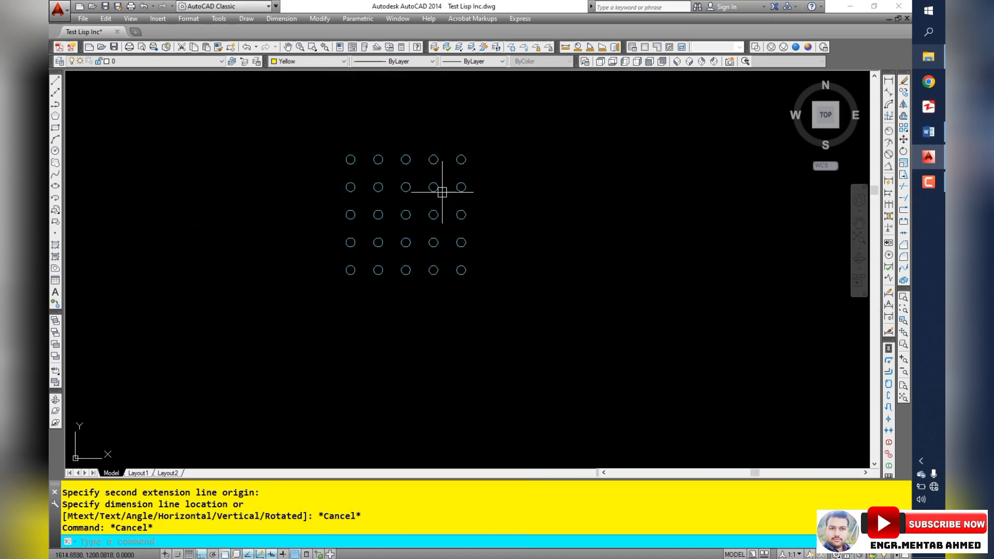
pyautogui.scroll(-8, 444, 188)
pyautogui.scroll(4, 414, 295)
pyautogui.scroll(-4, 422, 288)
pyautogui.scroll(12, 590, 266)
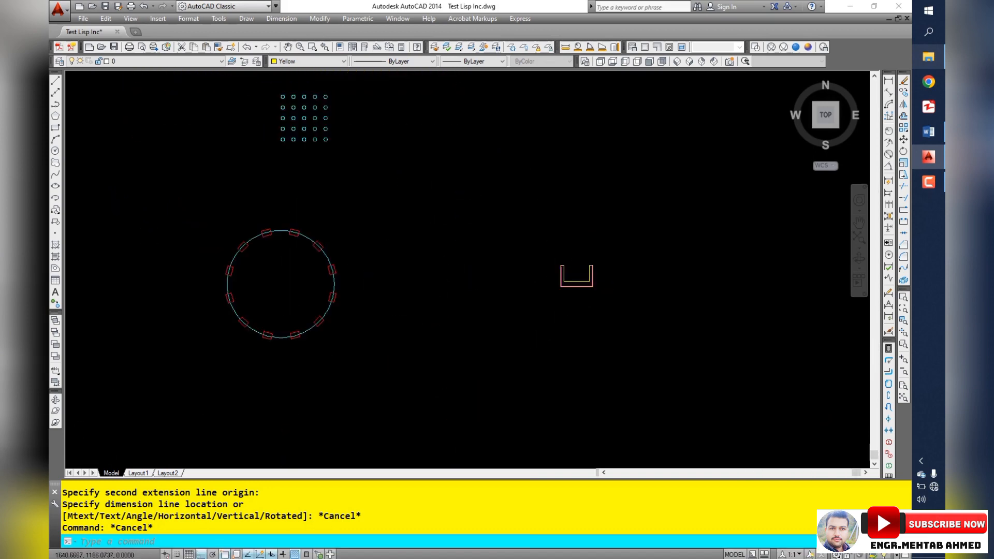
pyautogui.scroll(-3, 620, 303)
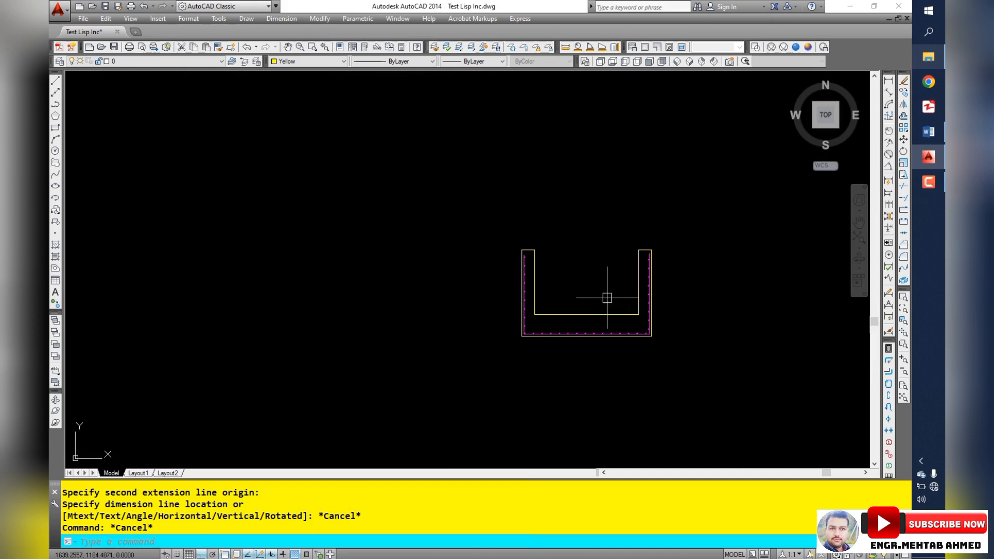
pyautogui.scroll(-8, 529, 321)
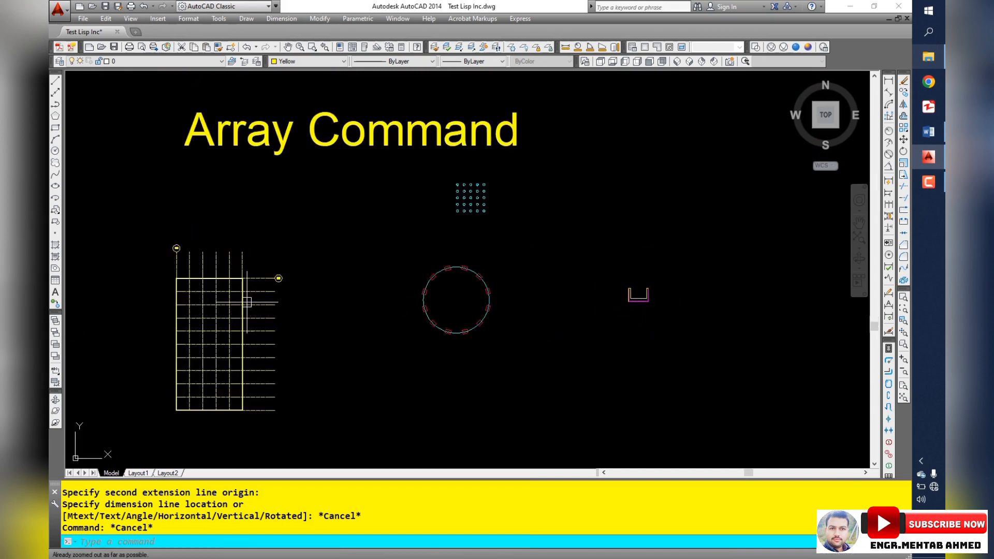
pyautogui.scroll(3, 247, 302)
pyautogui.scroll(4, 155, 264)
pyautogui.scroll(-6, 195, 204)
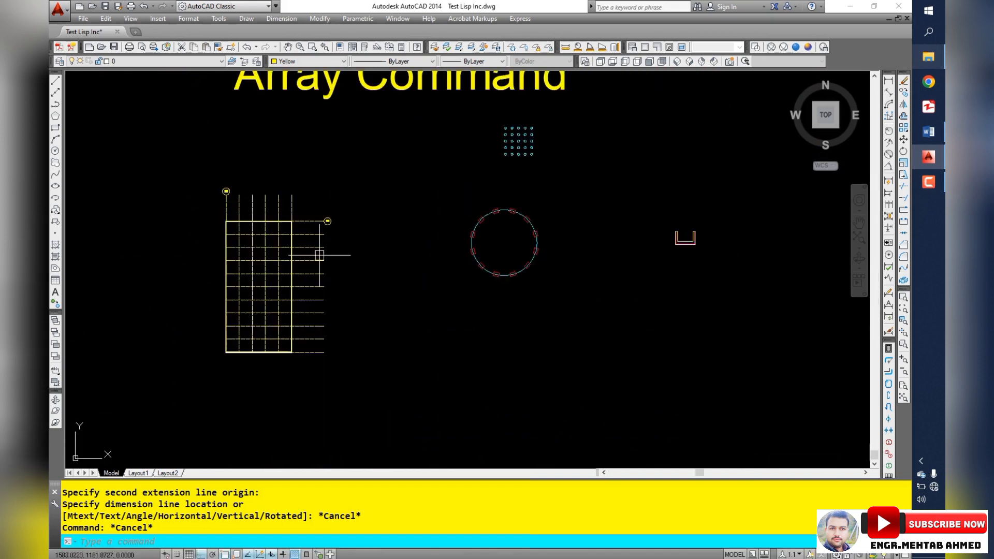
pyautogui.scroll(2, 337, 259)
pyautogui.moveTo(211, 206); pyautogui.dragTo(365, 222, button='middle')
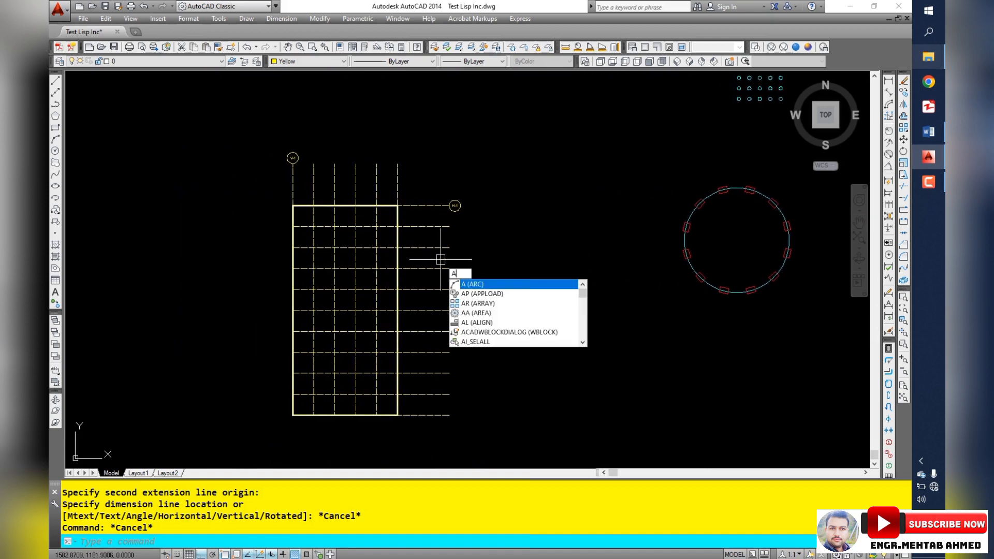
# Step: Discard the stray command entry and open the AutoLISP Load Application dialog
pyautogui.press('Escape')
pyautogui.press('Escape')
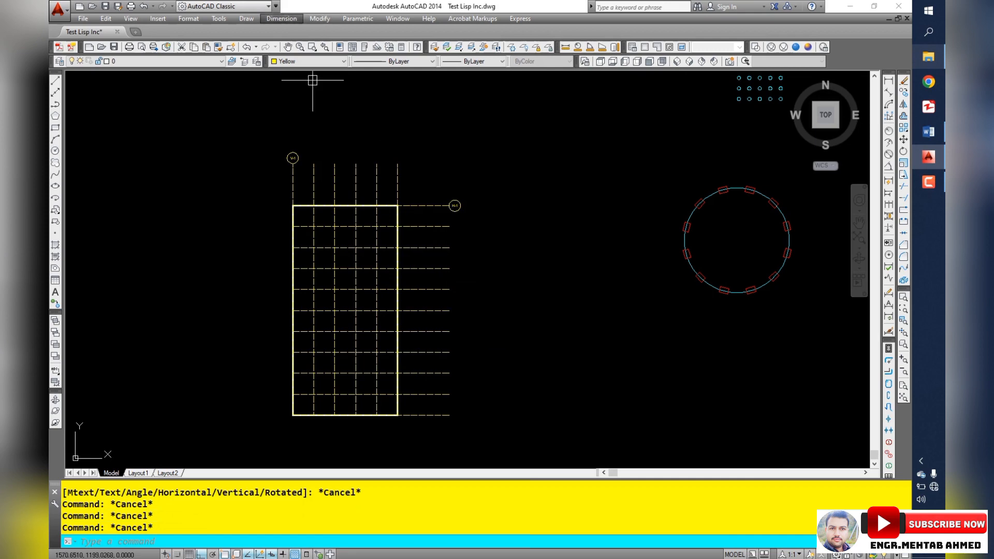
pyautogui.press('Left')
pyautogui.press('Left')
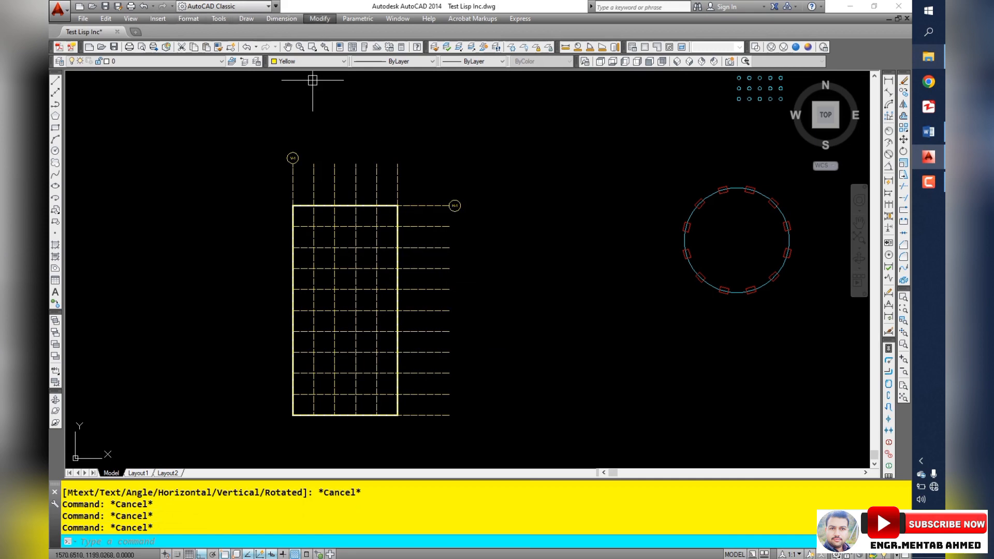
pyautogui.press('Left')
pyautogui.press('Left')
pyautogui.press('Left')
pyautogui.press('Left')
pyautogui.press('Down')
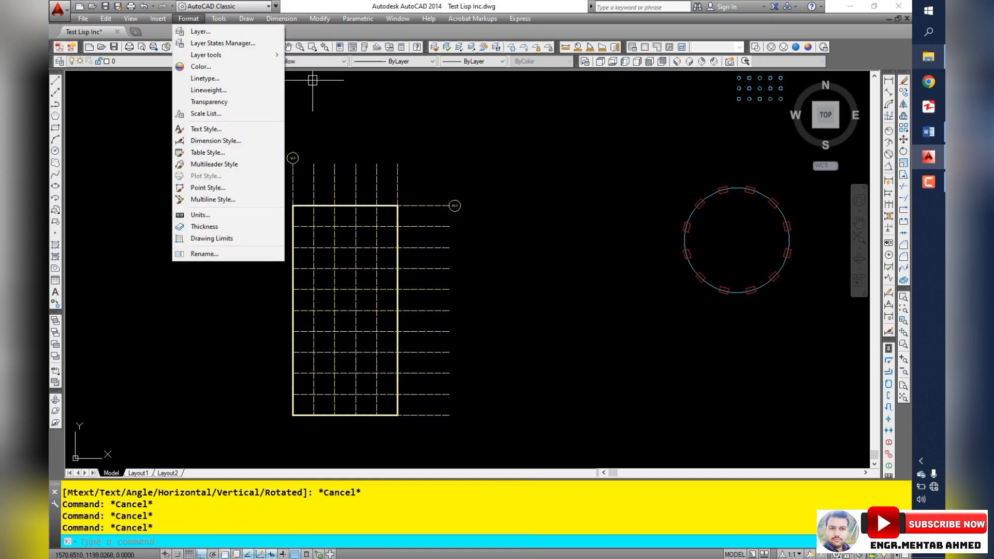
pyautogui.press('Right')
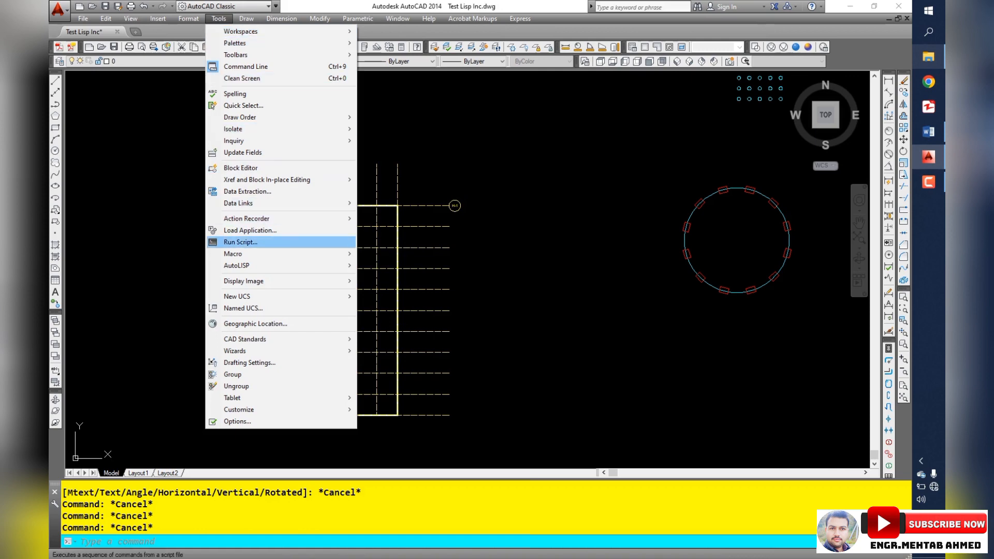
pyautogui.moveTo(248, 266)
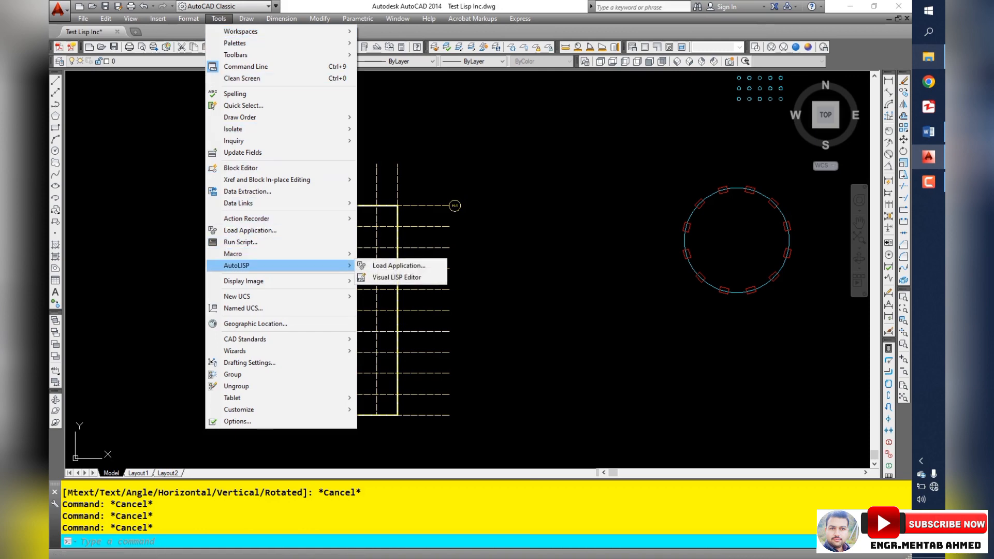
pyautogui.click(399, 266)
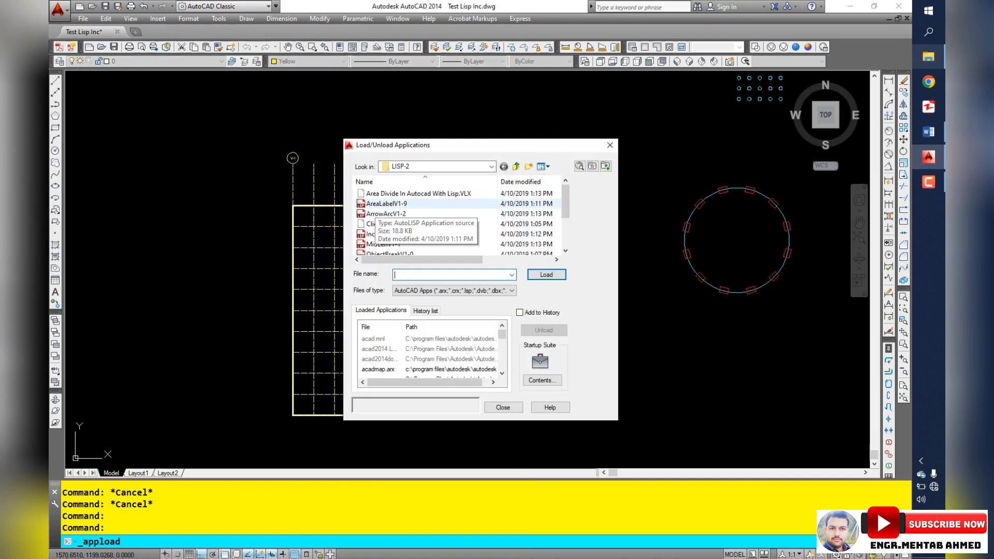
# Step: Load the IncArrayV1-8 Lisp file from the LISP-2 folder and close the application loader
pyautogui.click(387, 204)
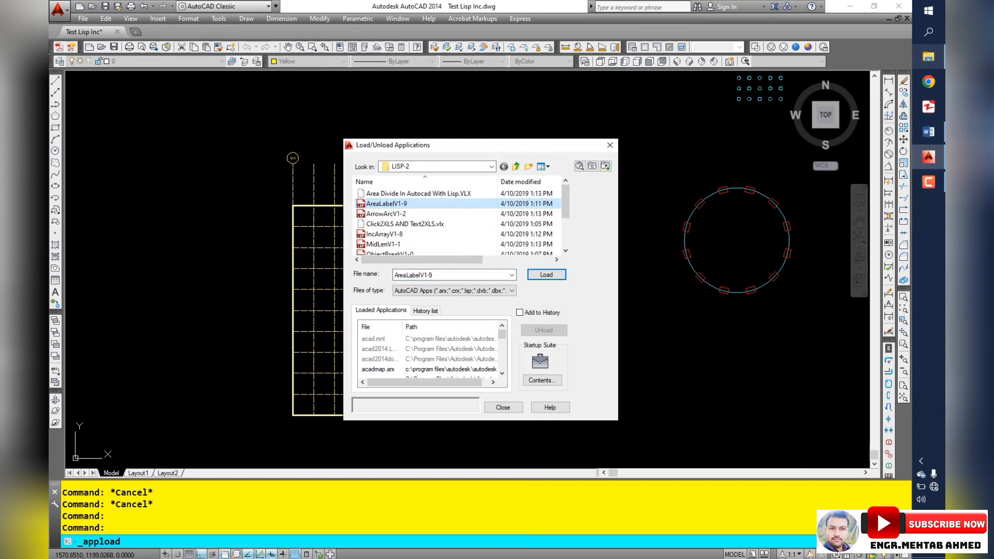
pyautogui.scroll(-2, 393, 223)
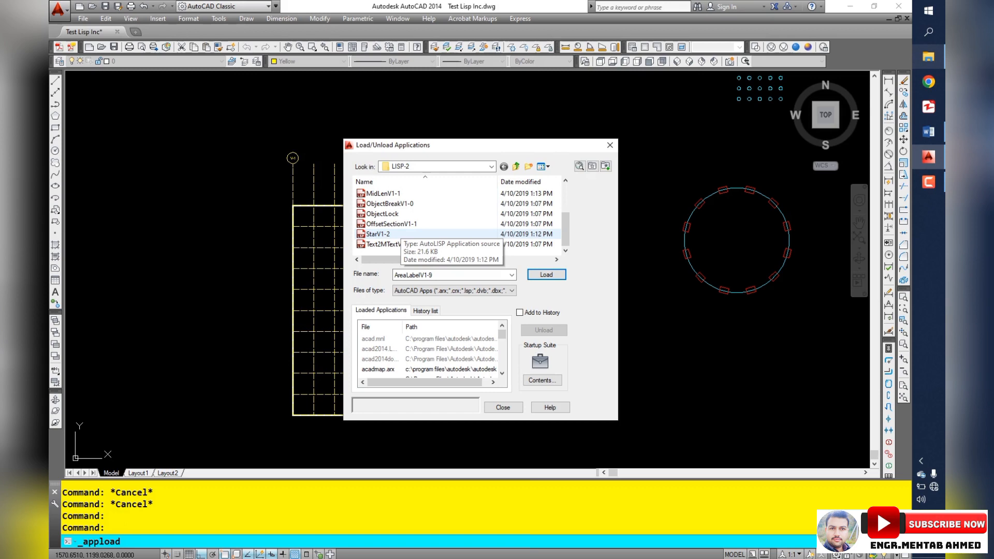
pyautogui.scroll(2, 388, 235)
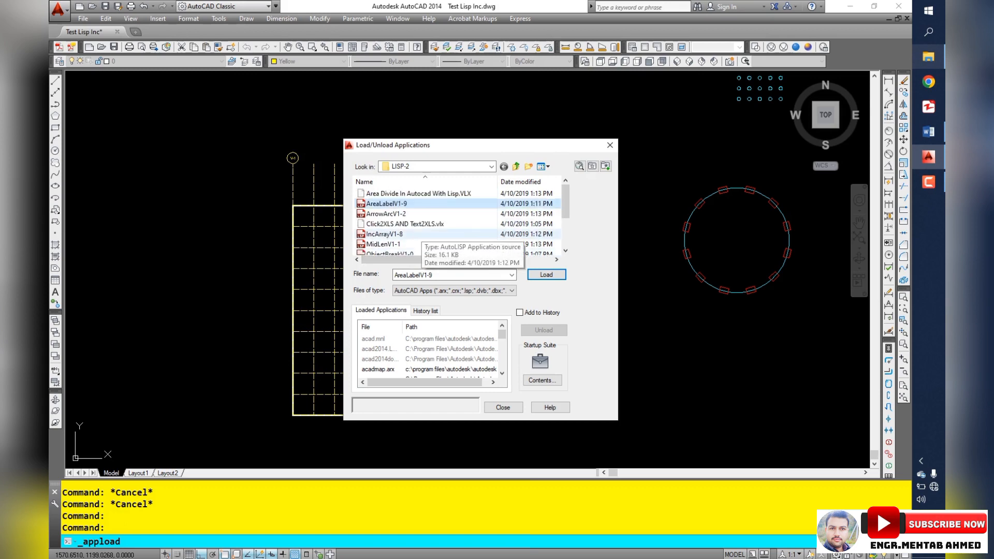
pyautogui.click(393, 234)
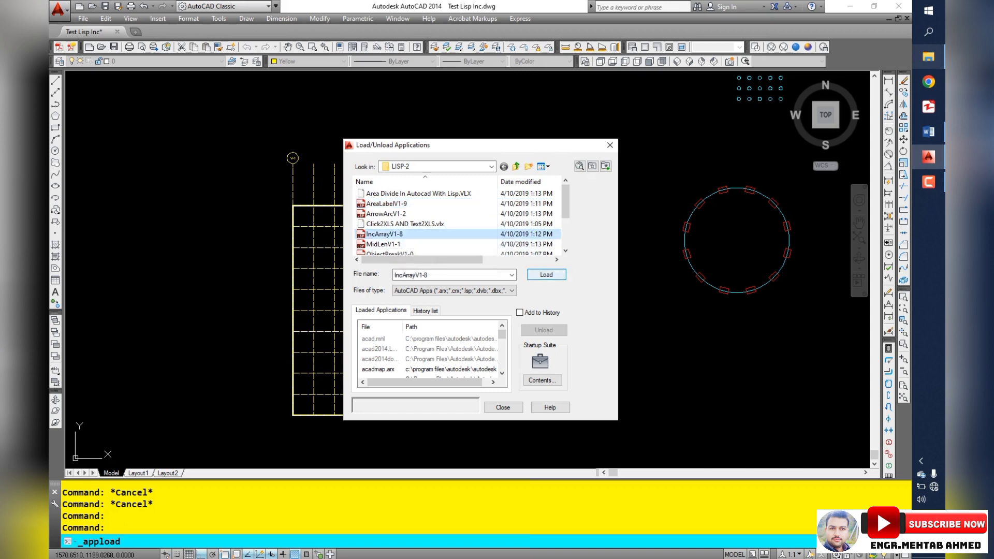
pyautogui.click(546, 275)
pyautogui.click(484, 323)
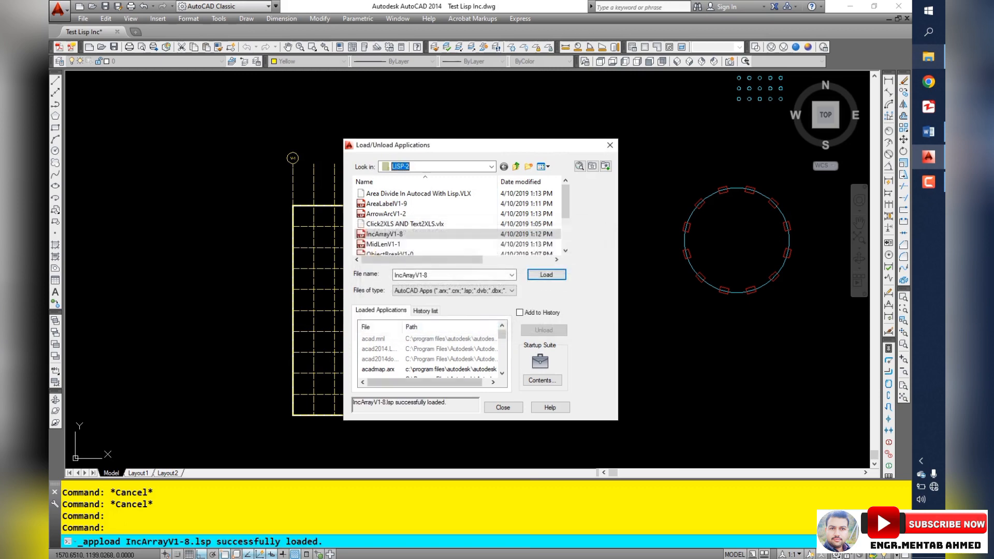
pyautogui.click(503, 407)
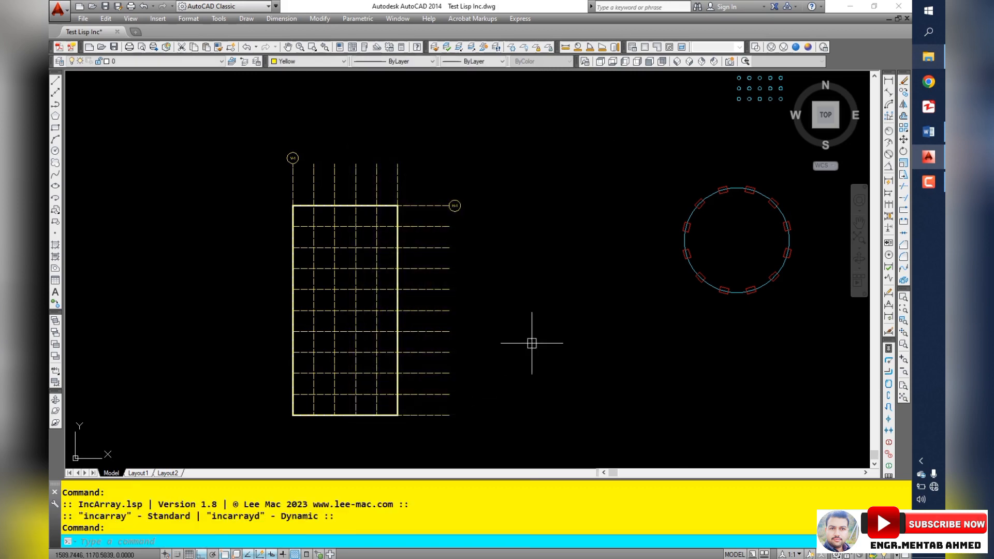
pyautogui.click(529, 346)
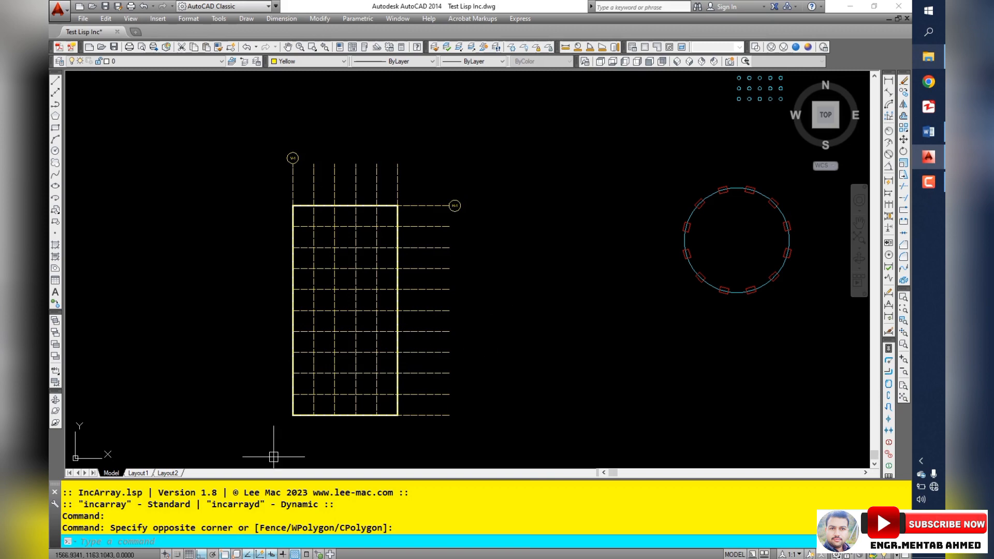
pyautogui.doubleClick(527, 340)
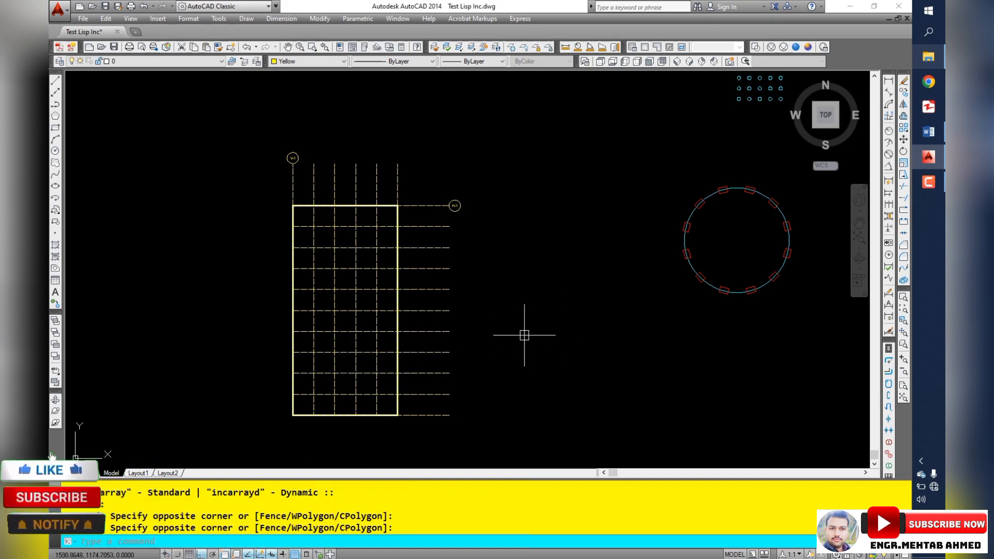
# Step: Start INCARRAY with an increment of 1 and select the V-1 label together with its circle
pyautogui.write('INCARRAY')
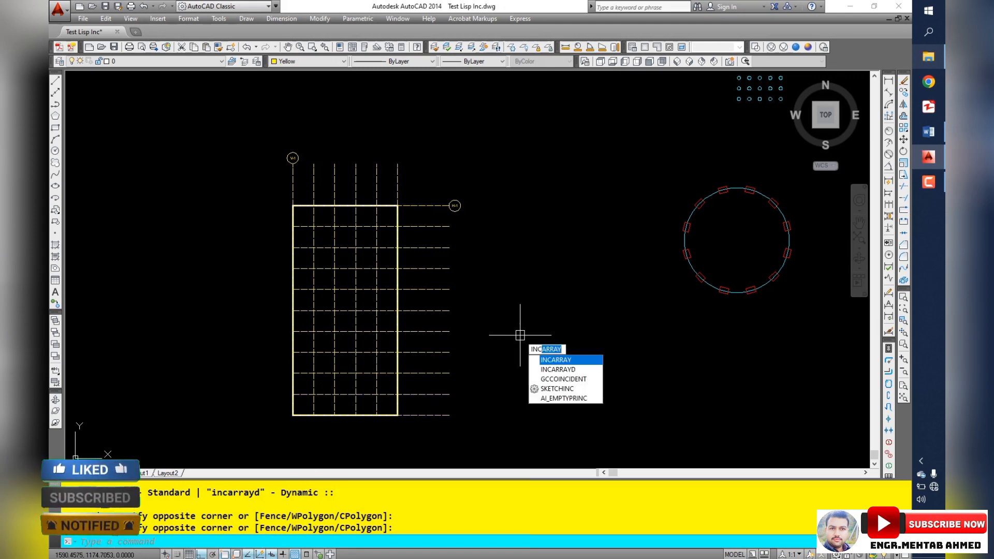
pyautogui.press('Down')
pyautogui.press('Return')
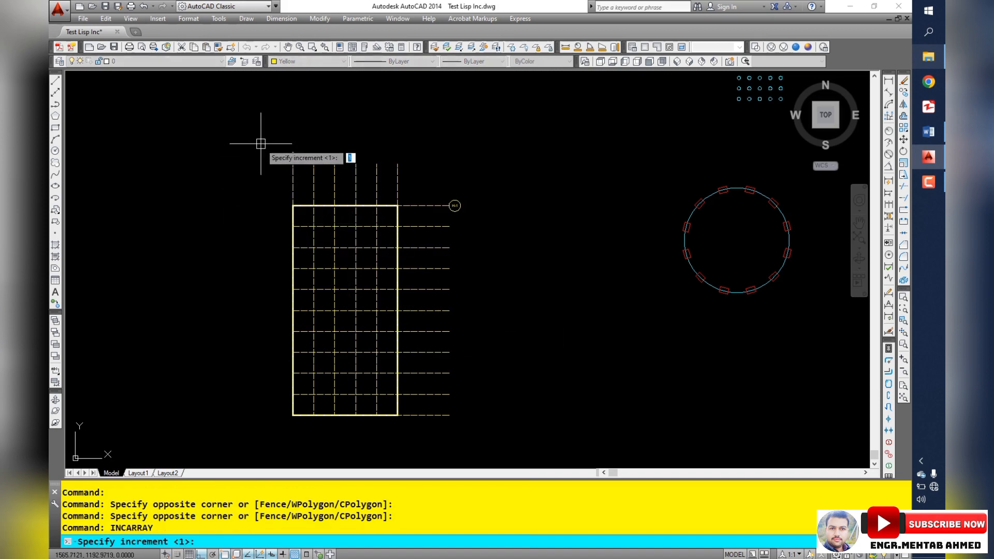
pyautogui.scroll(2, 262, 145)
pyautogui.scroll(-2, 259, 173)
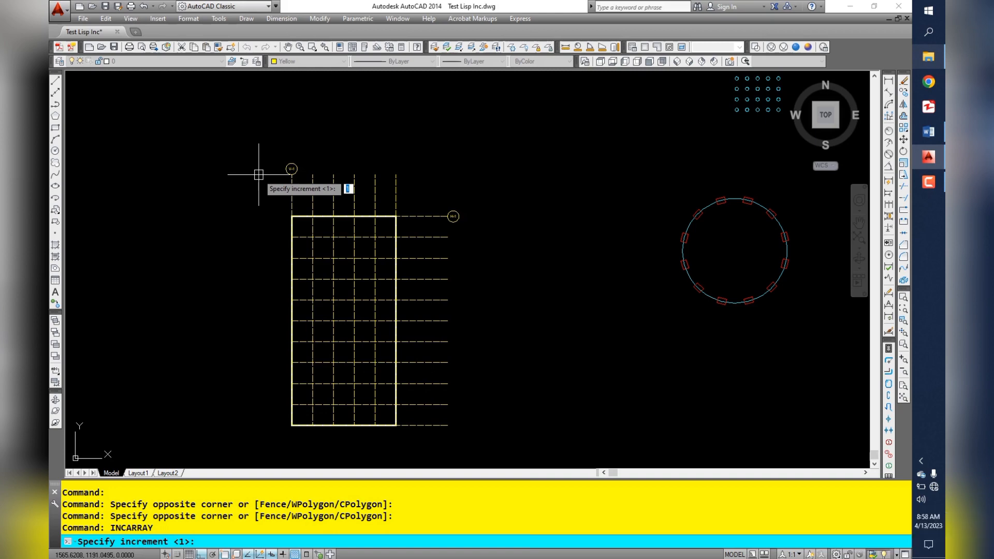
pyautogui.scroll(3, 259, 175)
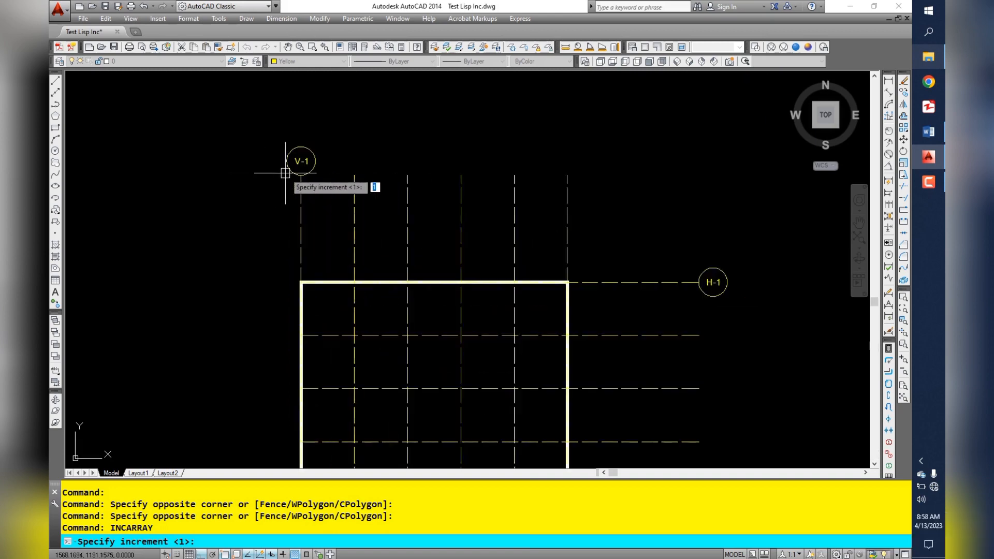
pyautogui.scroll(-2, 285, 174)
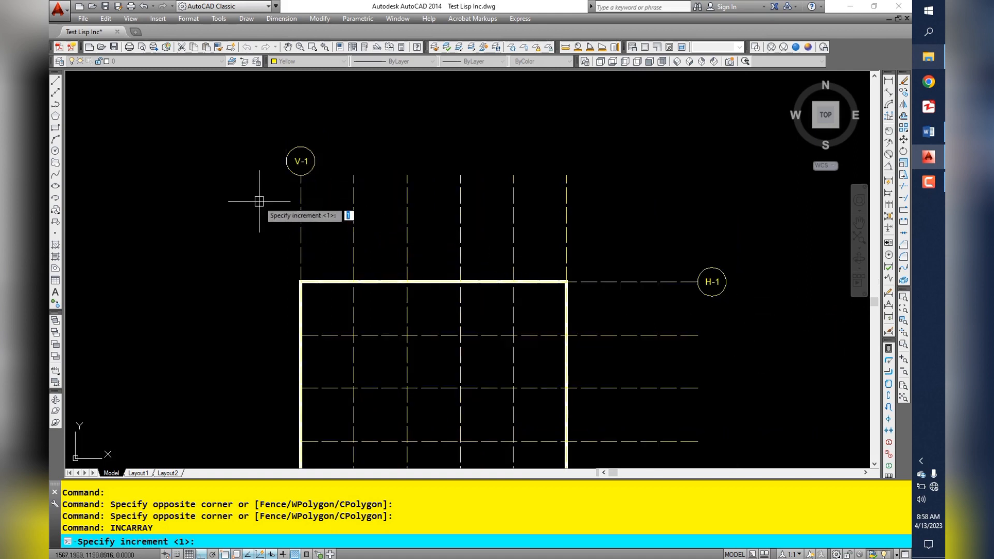
pyautogui.press('Return')
pyautogui.click(268, 135)
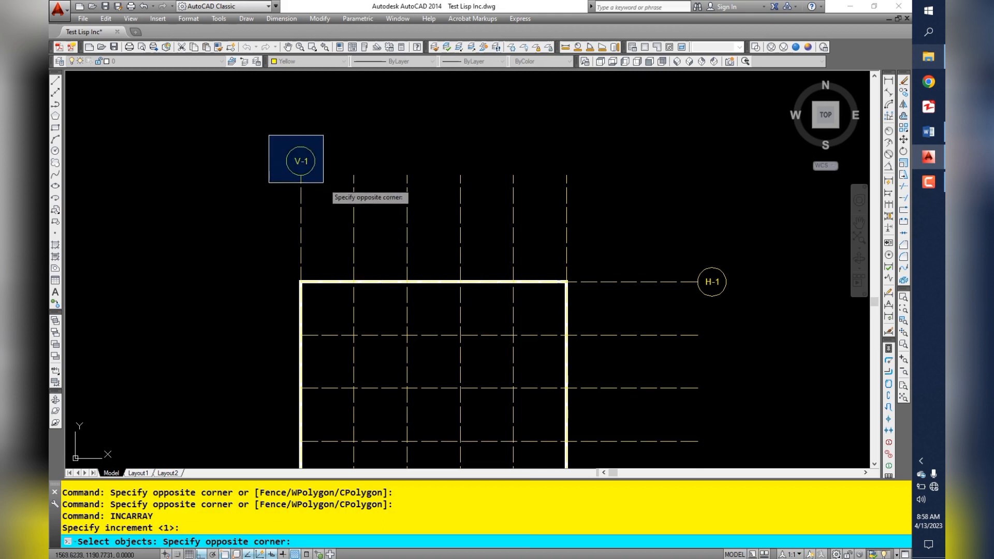
pyautogui.click(333, 184)
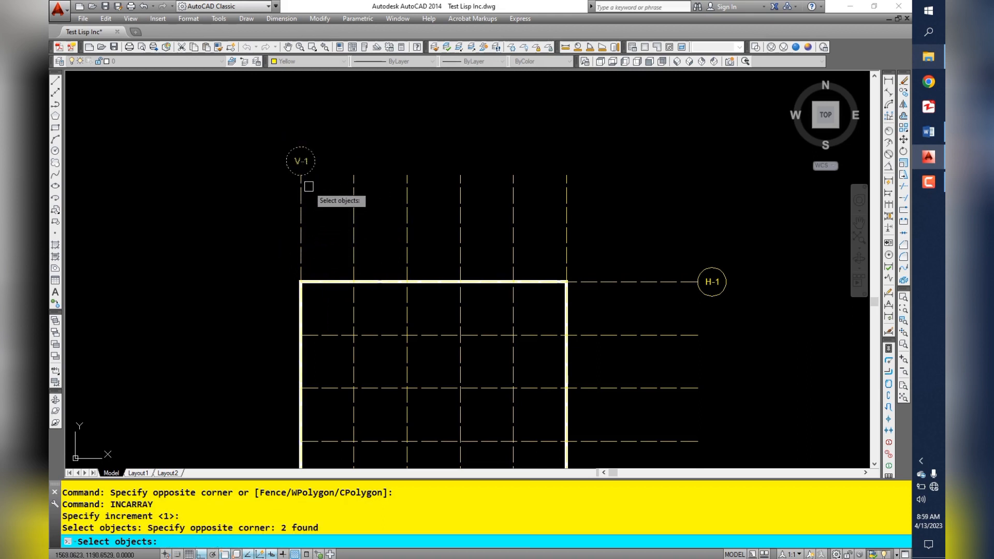
pyautogui.press('Return')
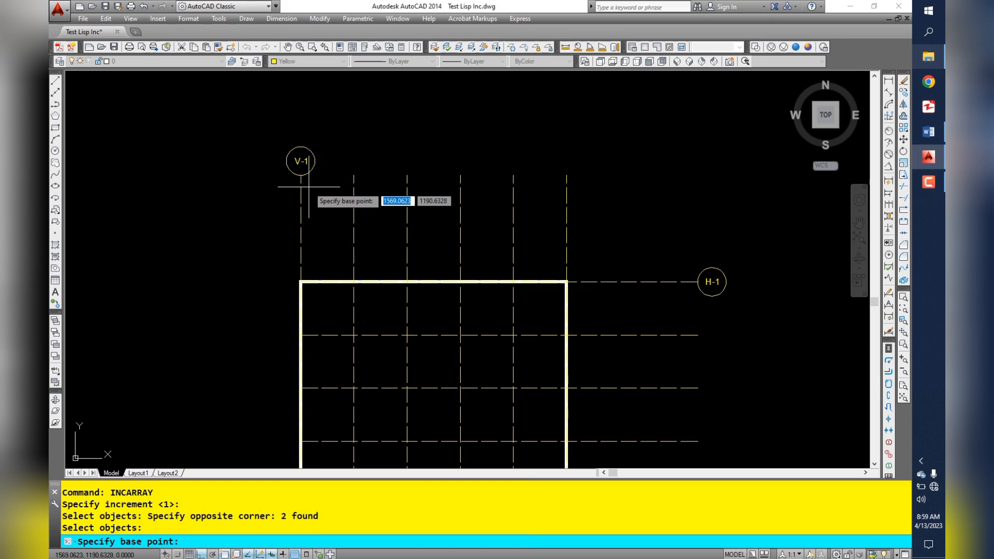
# Step: Array the V-1 bubble from the first vertical grid line's upper end, spaced to the second line and ending at the sixth
pyautogui.scroll(3, 309, 187)
pyautogui.click(282, 170)
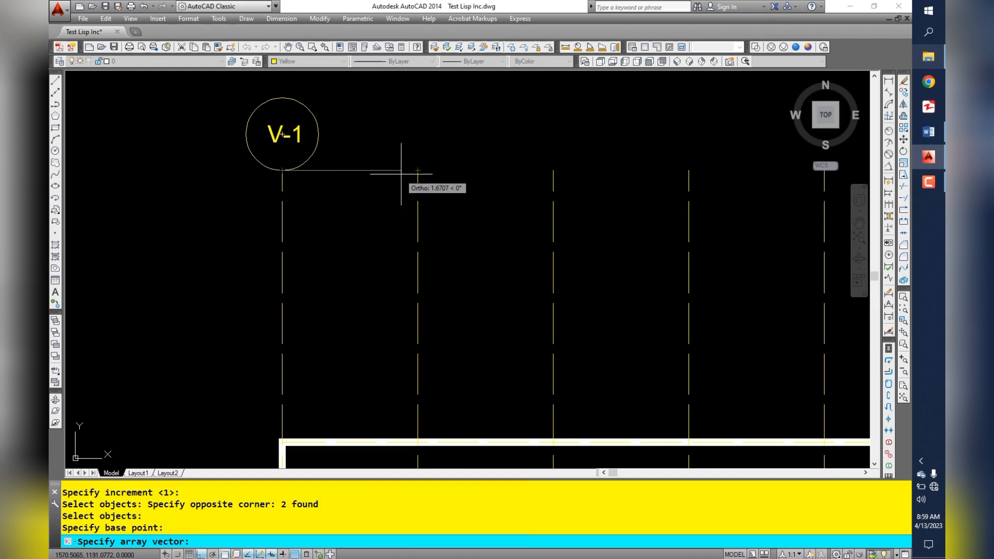
pyautogui.click(418, 170)
pyautogui.scroll(-3, 368, 200)
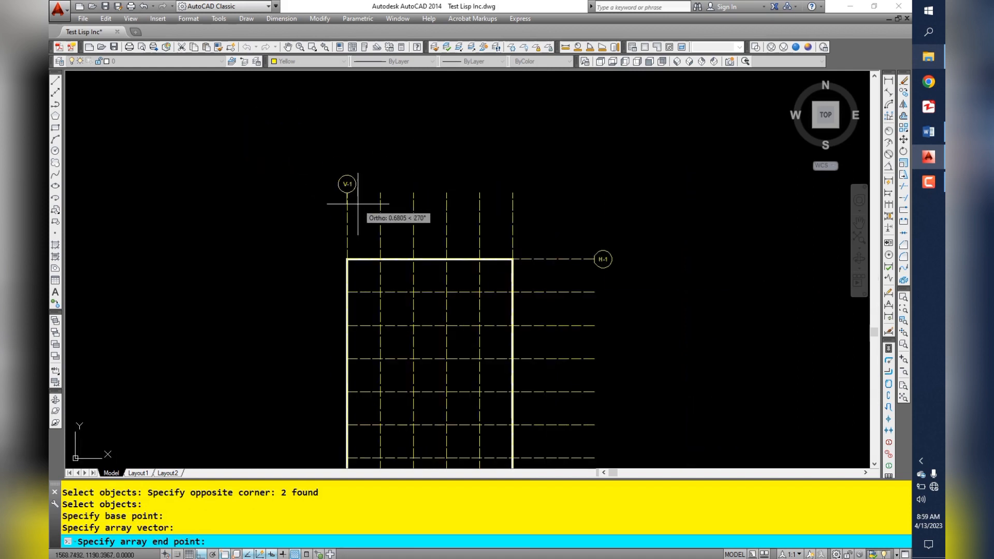
pyautogui.click(512, 185)
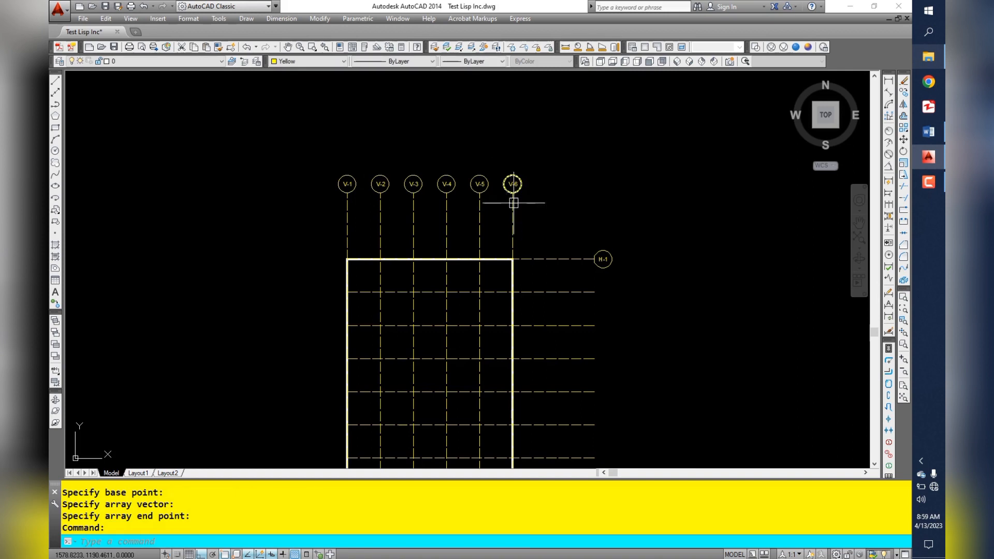
pyautogui.scroll(2, 363, 169)
pyautogui.moveTo(433, 234); pyautogui.dragTo(334, 198, button='middle')
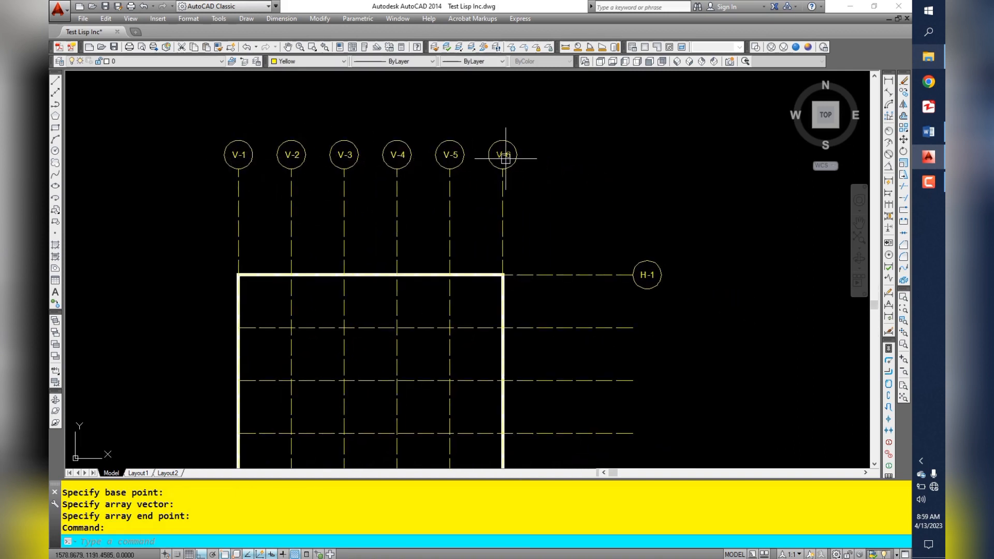
pyautogui.scroll(-5, 416, 159)
pyautogui.scroll(3, 513, 218)
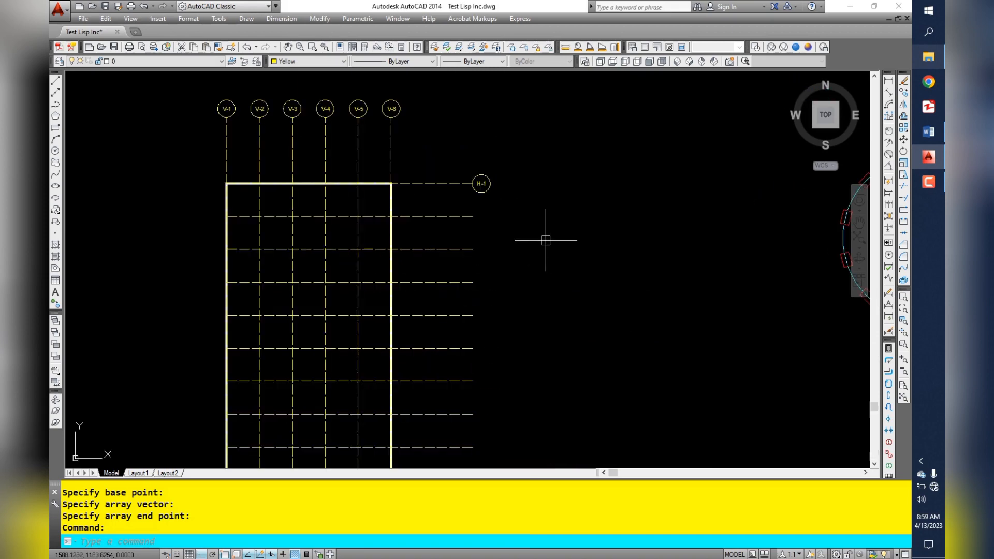
pyautogui.write('IN')
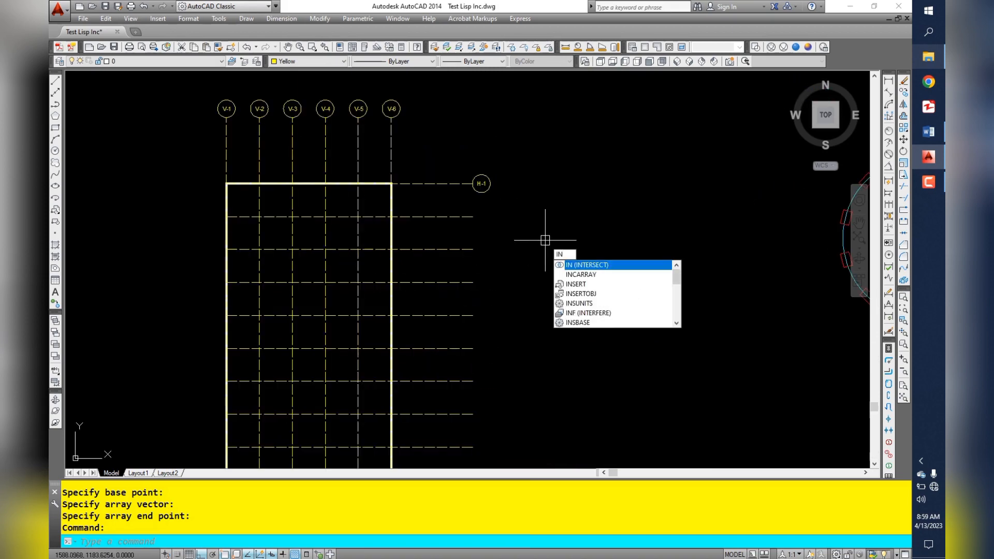
pyautogui.write('CARRAY')
pyautogui.press('Down')
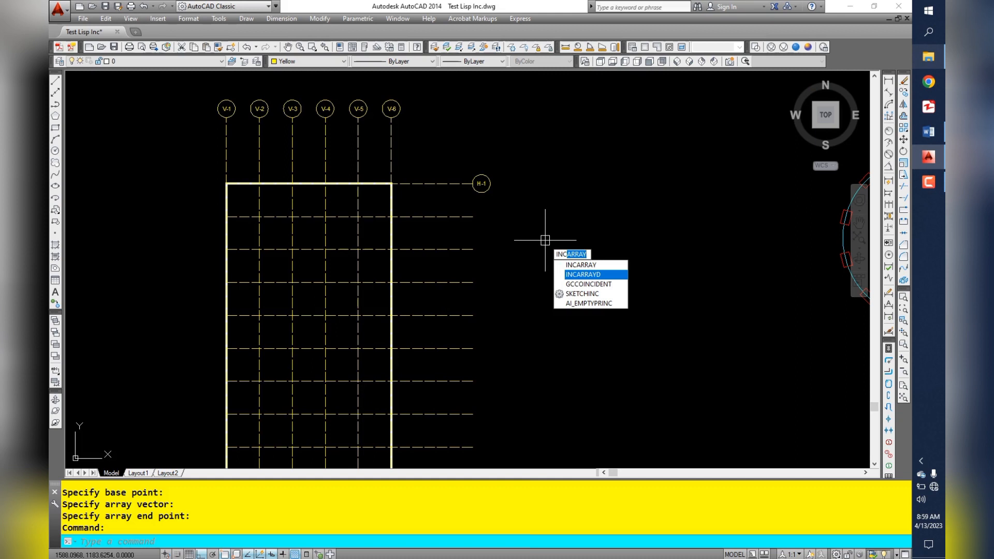
pyautogui.press('Return')
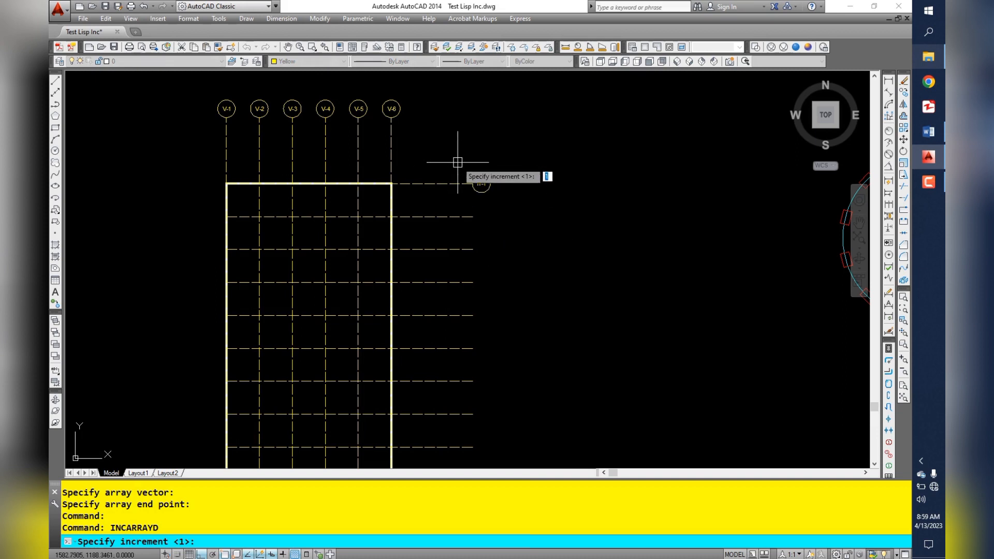
pyautogui.scroll(4, 482, 179)
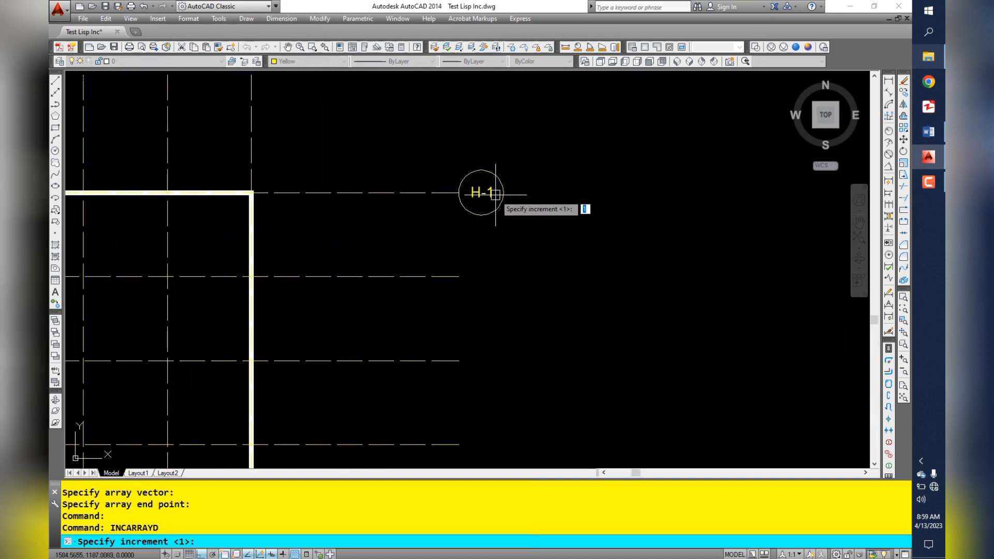
pyautogui.press('Escape')
pyautogui.press('Escape')
pyautogui.press('Escape')
# Step: Change the H-1 label to H-10 and move the text about 0.14 units left to centre it in its circle
pyautogui.doubleClick(481, 193)
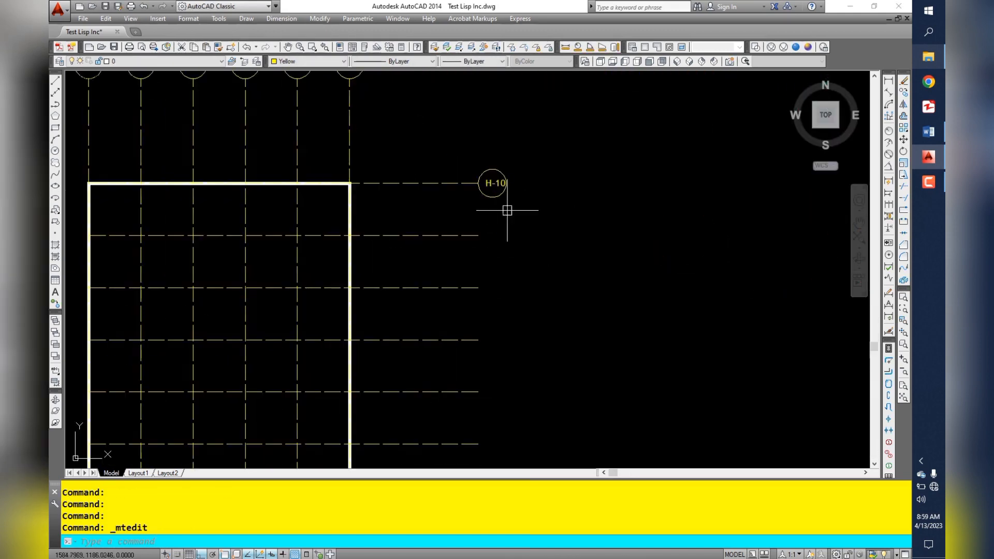
pyautogui.scroll(4, 508, 208)
pyautogui.click(492, 175)
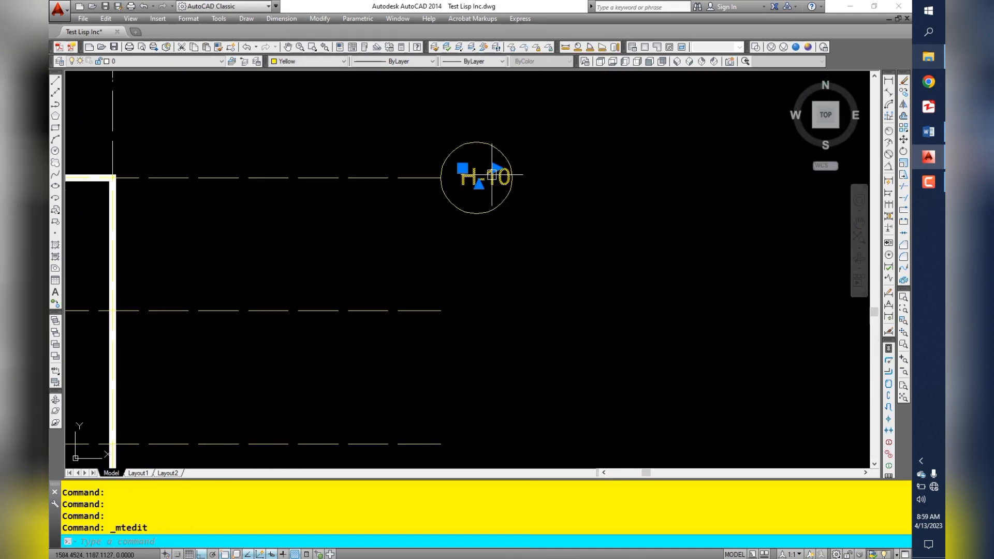
pyautogui.write('m')
pyautogui.press('Return')
pyautogui.click(634, 291)
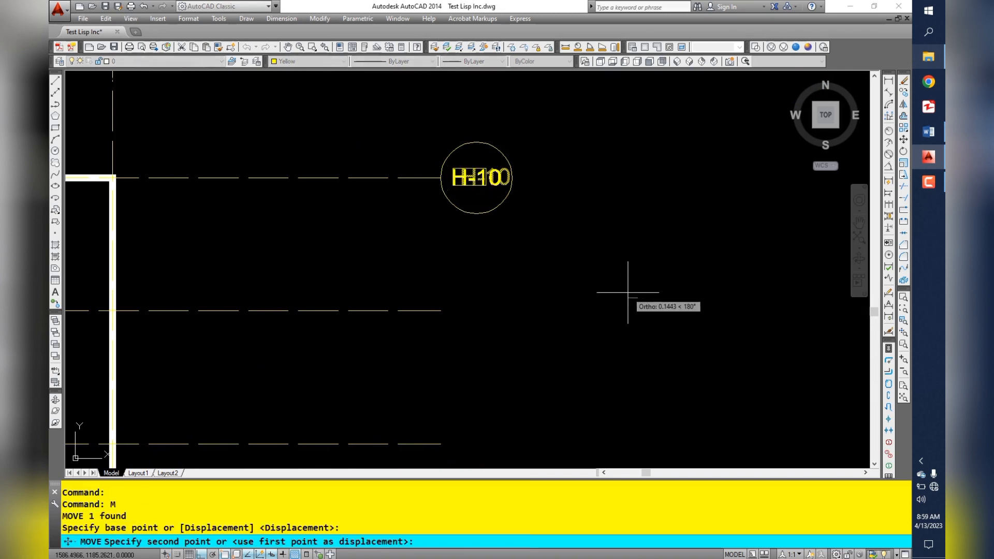
pyautogui.click(628, 292)
# Step: Start INCARRAYD with an increment of 10 and select the H-10 label together with its circle
pyautogui.scroll(-2, 495, 261)
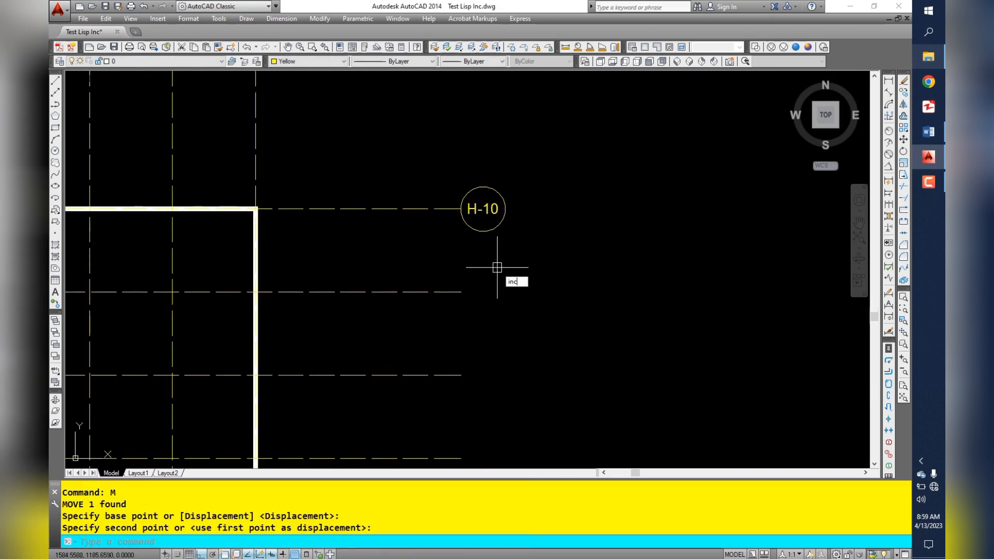
pyautogui.click(527, 300)
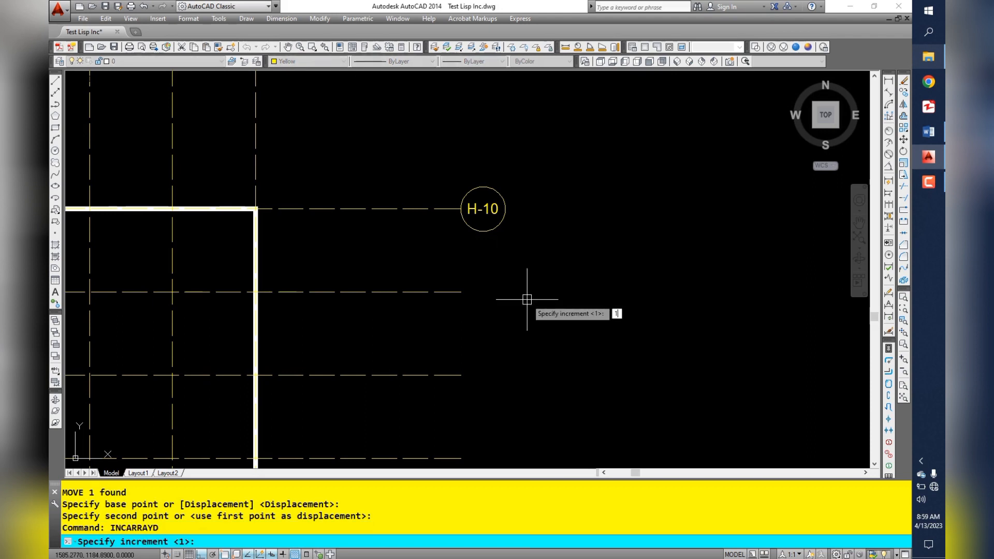
pyautogui.write('10')
pyautogui.press('Return')
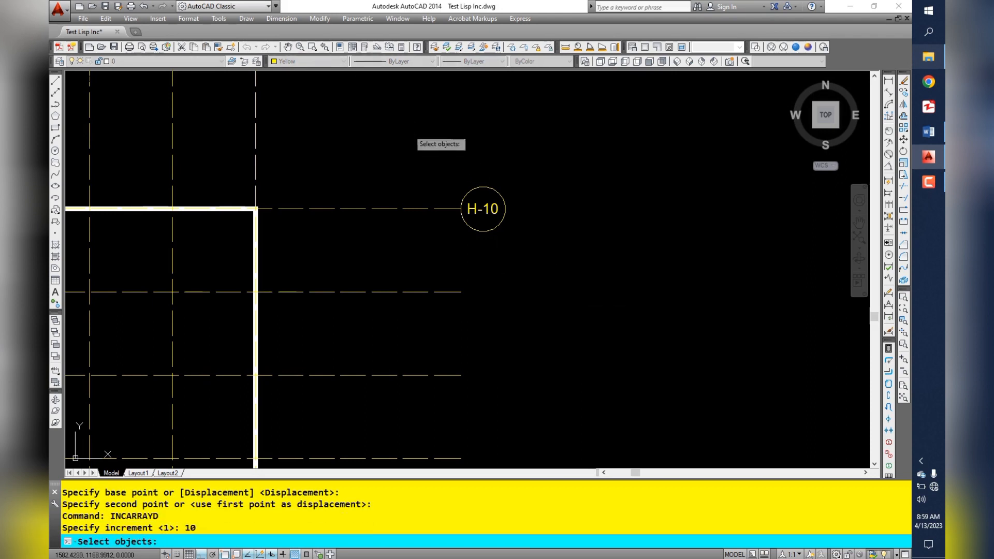
pyautogui.click(409, 130)
pyautogui.click(553, 256)
pyautogui.press('Return')
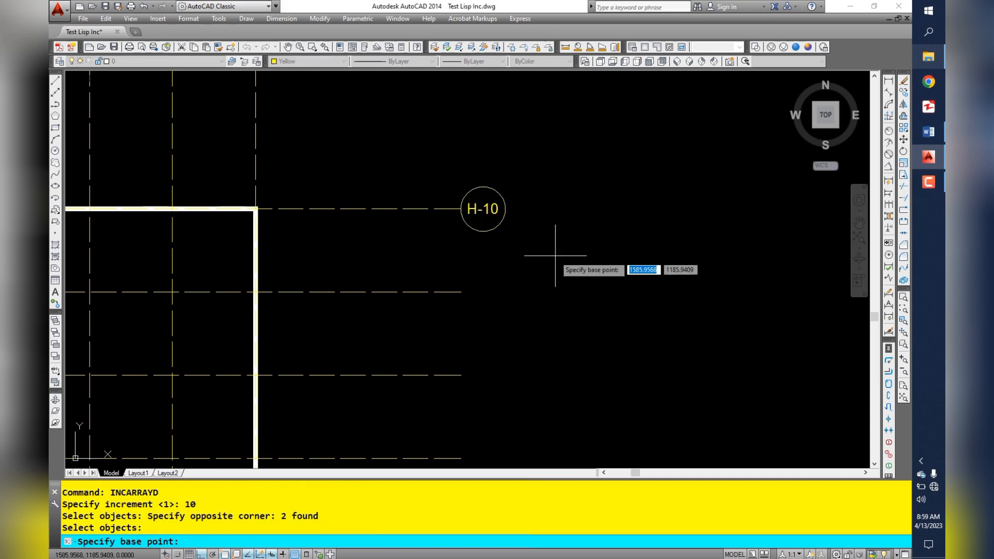
# Step: Array the H-10 bubble downward from its grid line's right end, spaced to the second horizontal line and ending at the bottom line
pyautogui.click(460, 209)
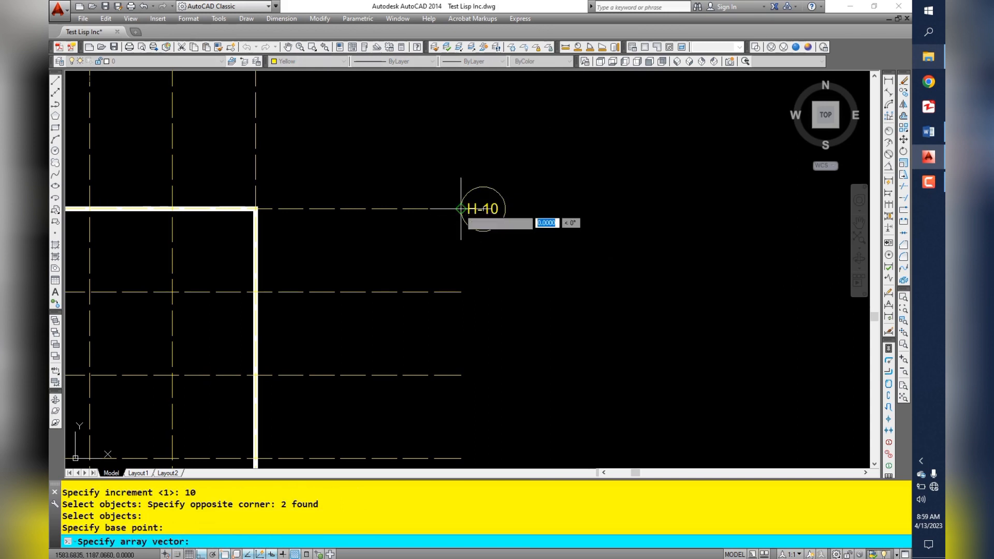
pyautogui.click(462, 291)
pyautogui.scroll(-5, 462, 291)
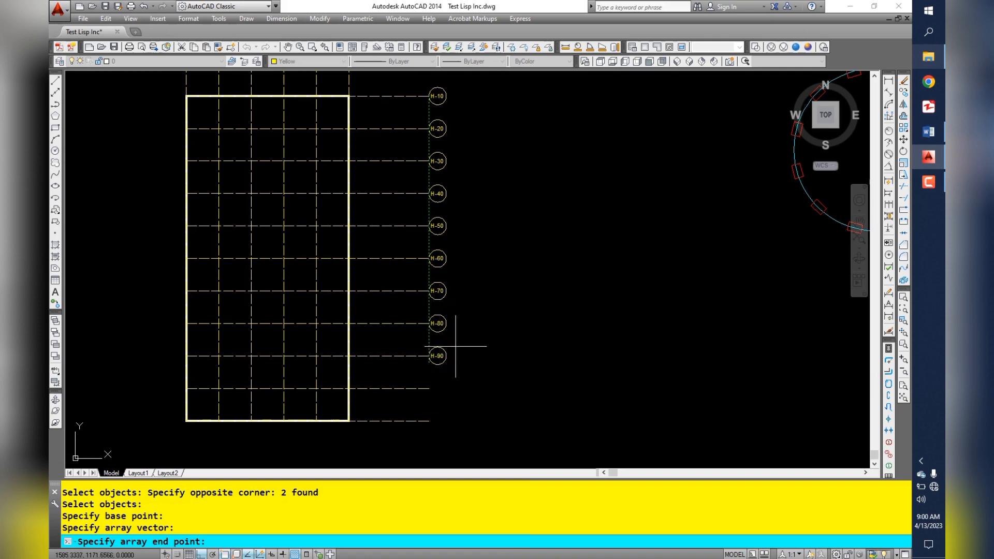
pyautogui.moveTo(479, 272); pyautogui.dragTo(469, 353, button='middle')
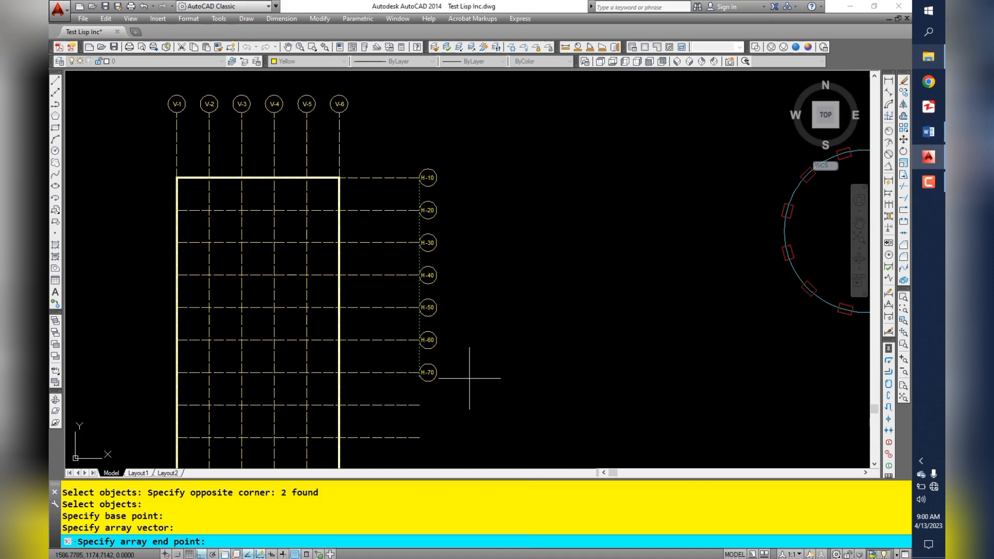
pyautogui.moveTo(464, 402); pyautogui.dragTo(451, 284, button='middle')
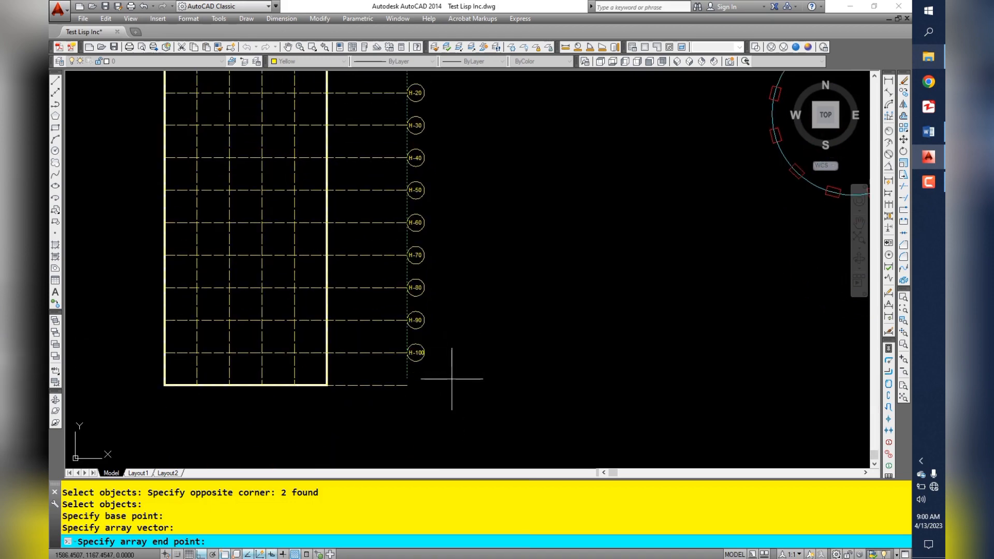
pyautogui.scroll(-4, 459, 419)
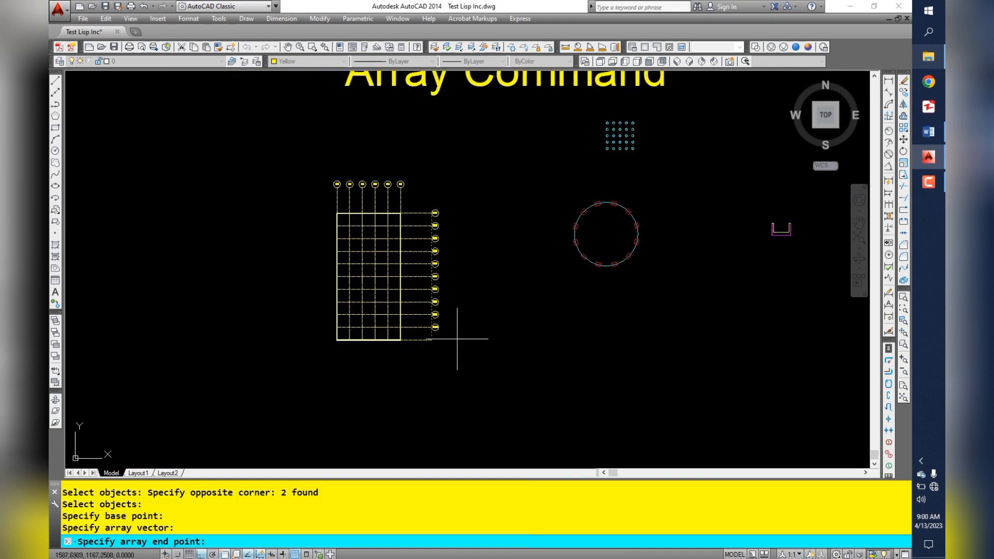
pyautogui.press('Return')
pyautogui.press('Escape')
pyautogui.press('Escape')
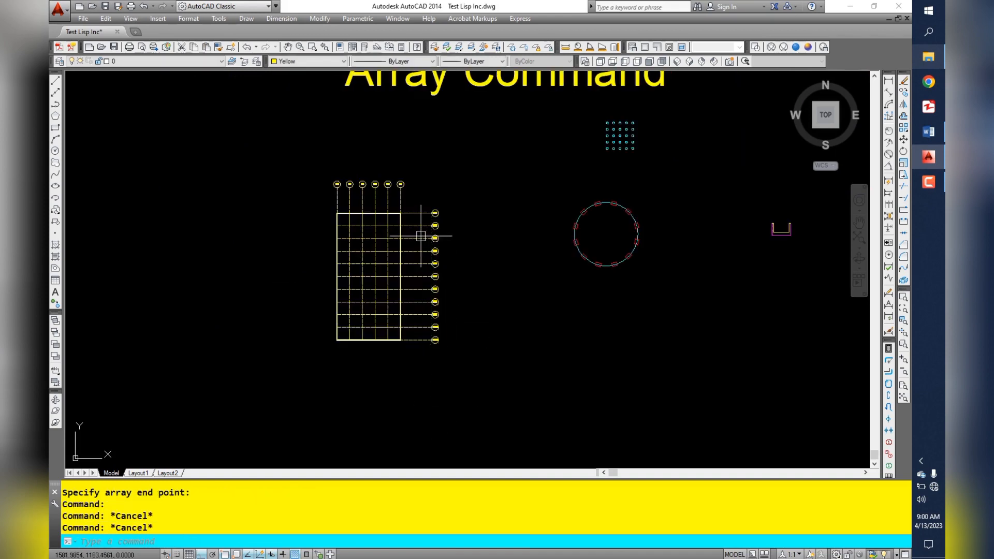
# Step: Examine the incremented labels in the arrayed H bubbles beside the horizontal grid lines
pyautogui.scroll(5, 455, 181)
pyautogui.scroll(-4, 453, 178)
pyautogui.scroll(4, 450, 184)
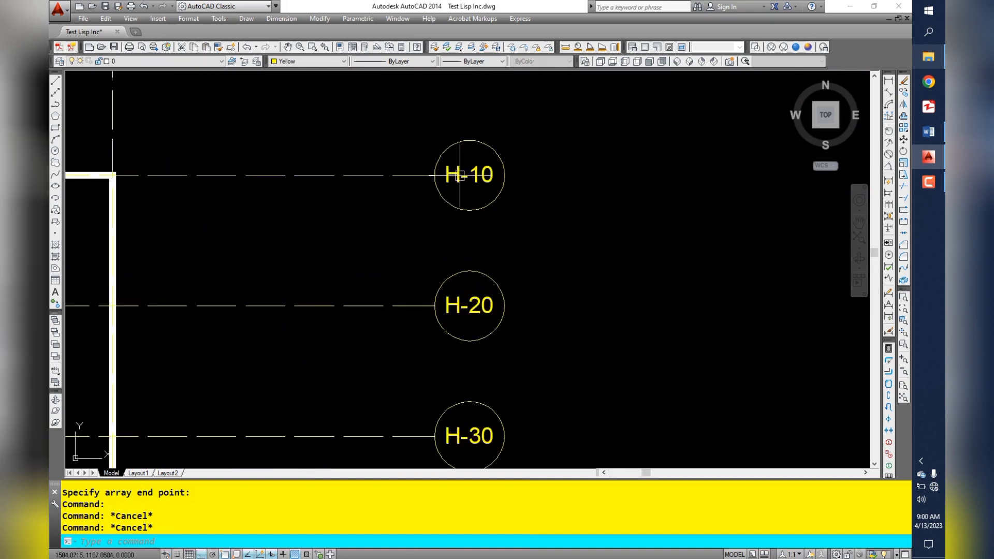
pyautogui.scroll(-5, 445, 196)
pyautogui.moveTo(417, 193); pyautogui.dragTo(344, 204, button='middle')
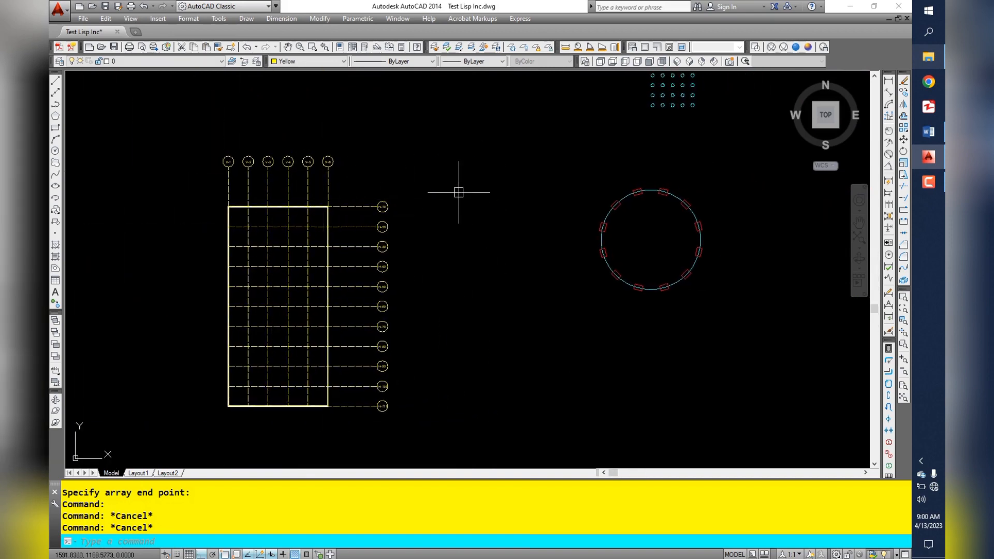
pyautogui.write('re')
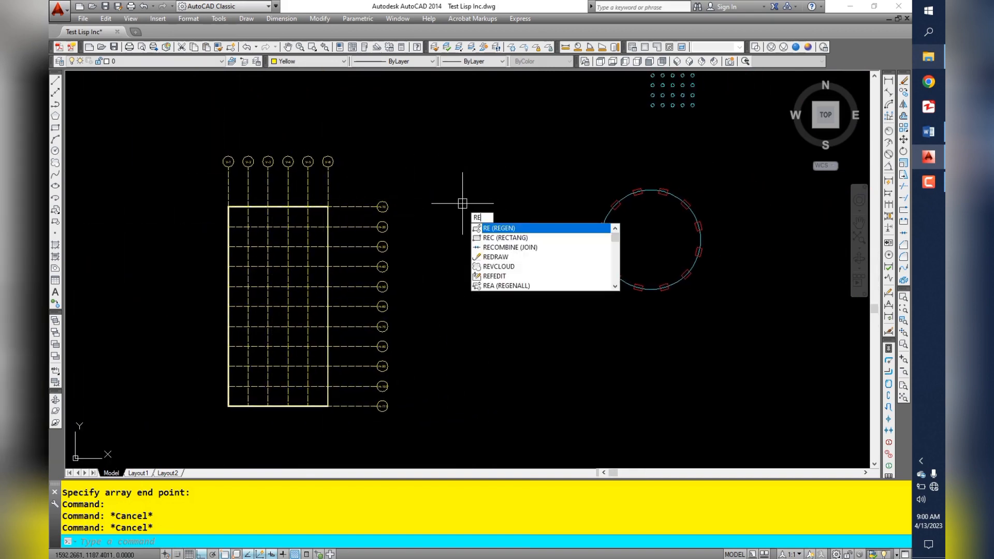
pyautogui.press('Escape')
# Step: Copy the V-6 label and its circle horizontally into the empty area left of the grid
pyautogui.scroll(6, 383, 194)
pyautogui.scroll(-6, 348, 192)
pyautogui.scroll(6, 300, 150)
pyautogui.click(283, 154)
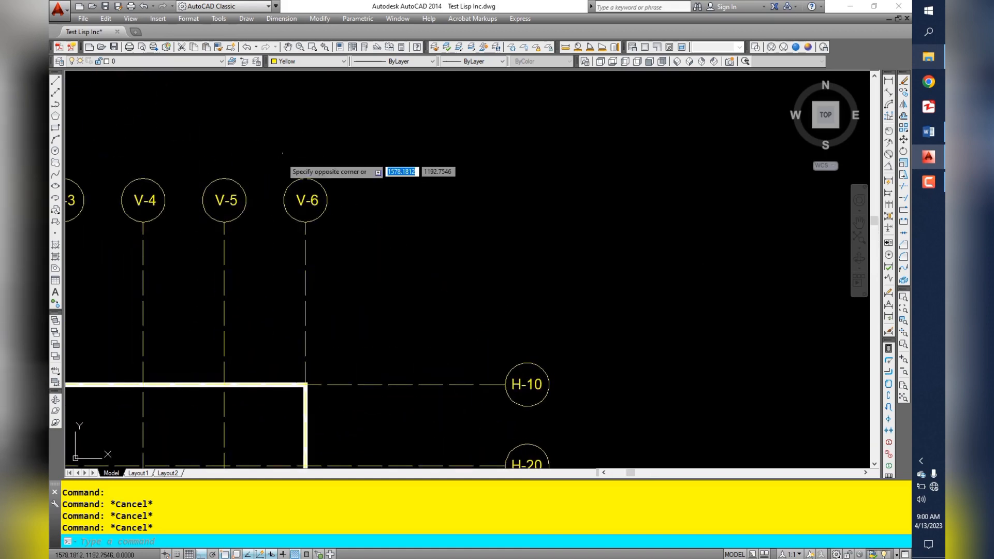
pyautogui.click(419, 275)
pyautogui.write('p')
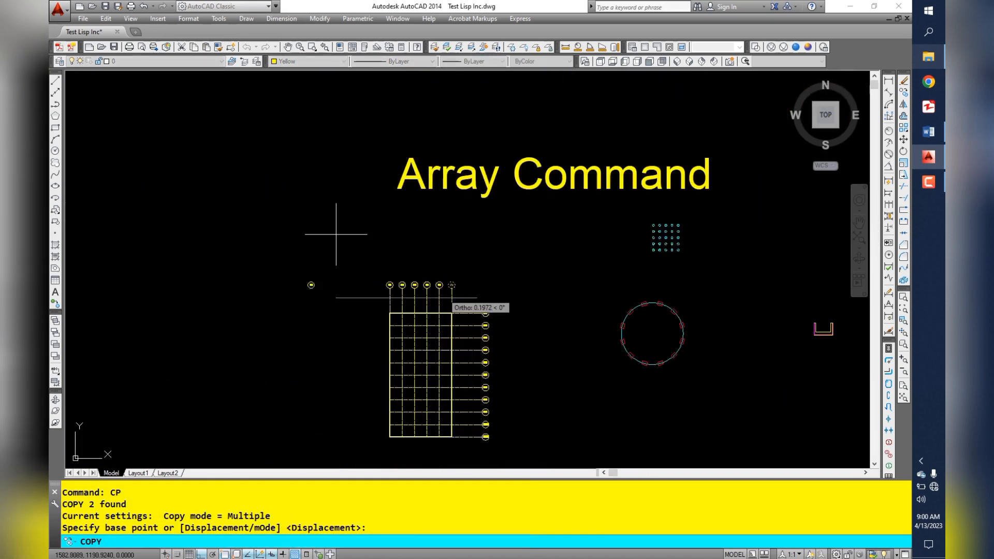
pyautogui.click(477, 297)
pyautogui.press('Escape')
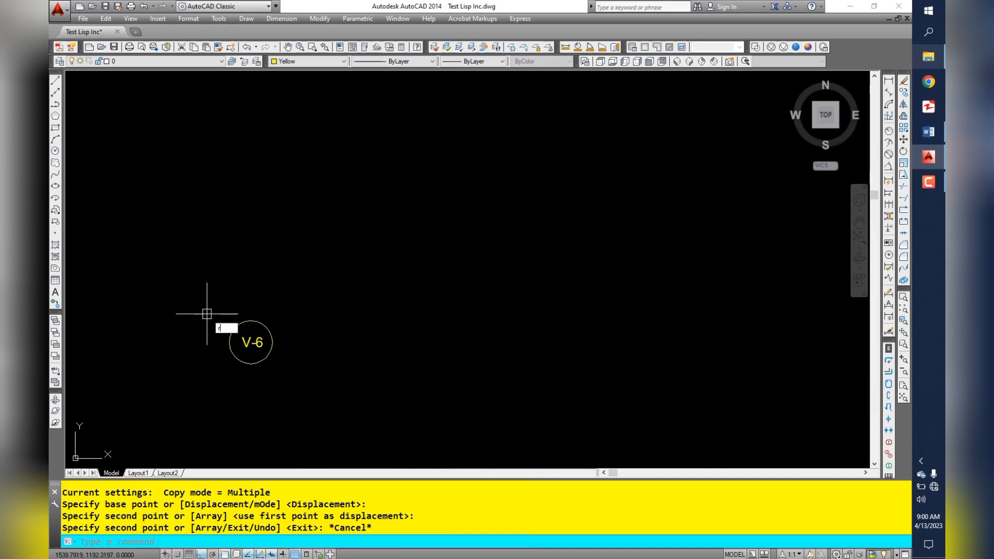
# Step: Draw a rectangle around the copied V-6 label and delete the copied circle
pyautogui.write('ec')
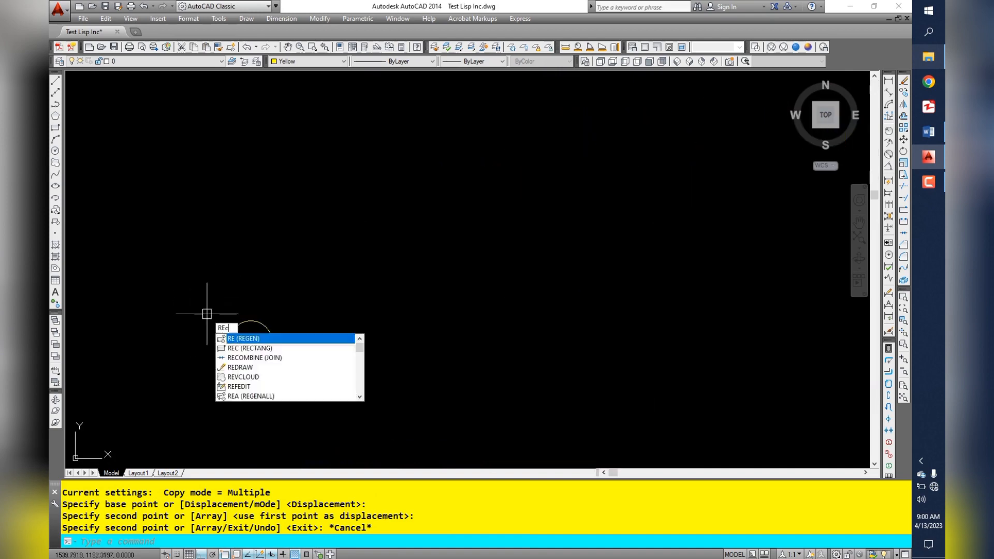
pyautogui.press('Return')
pyautogui.click(232, 331)
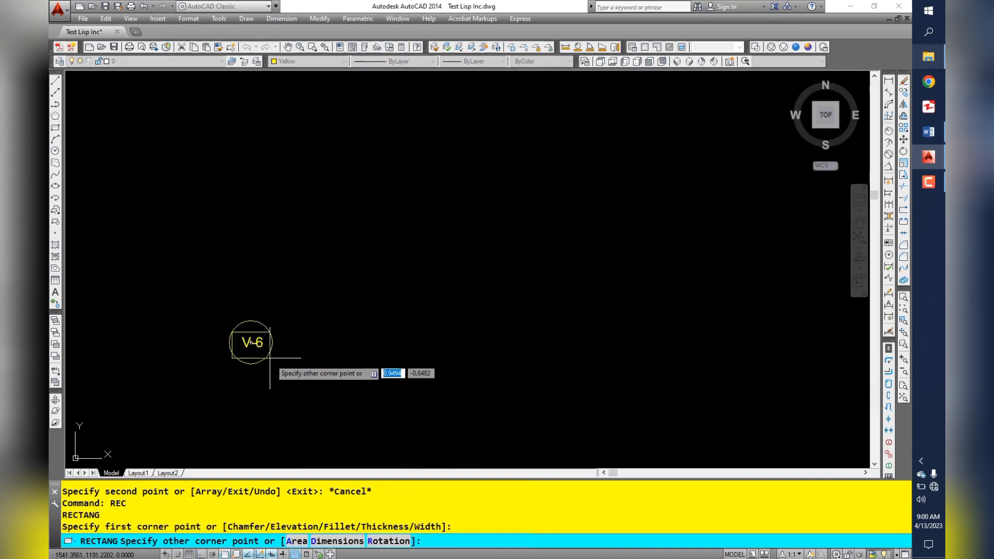
pyautogui.click(301, 390)
pyautogui.click(271, 357)
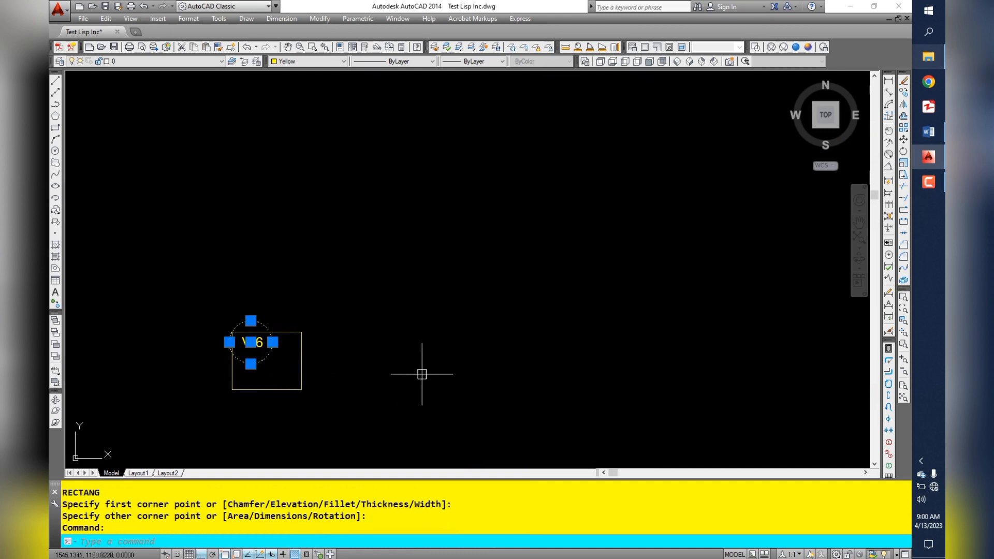
pyautogui.press('Delete')
# Step: Move the copied V-6 text to the middle of the rectangle with Ortho switched off
pyautogui.click(254, 341)
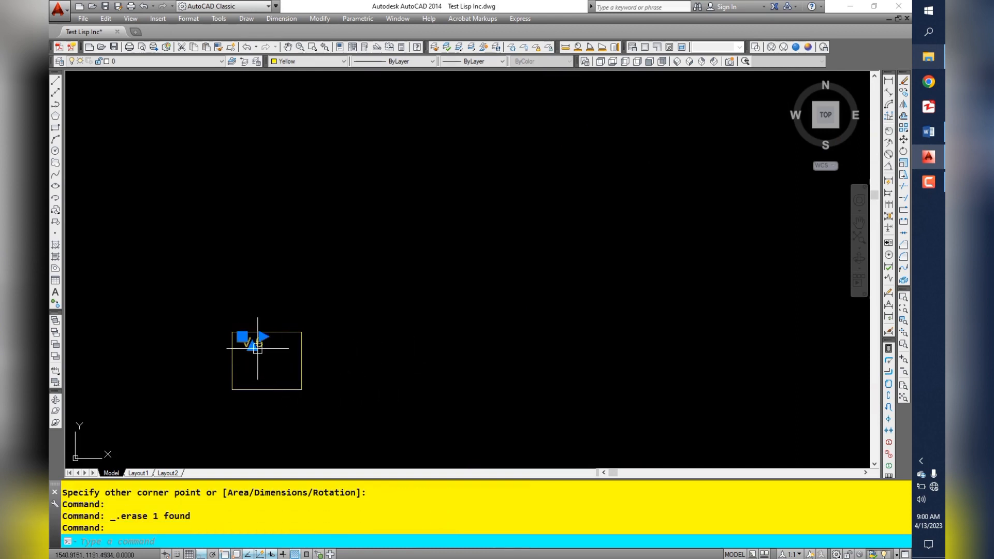
pyautogui.write('m')
pyautogui.press('Return')
pyautogui.click(499, 325)
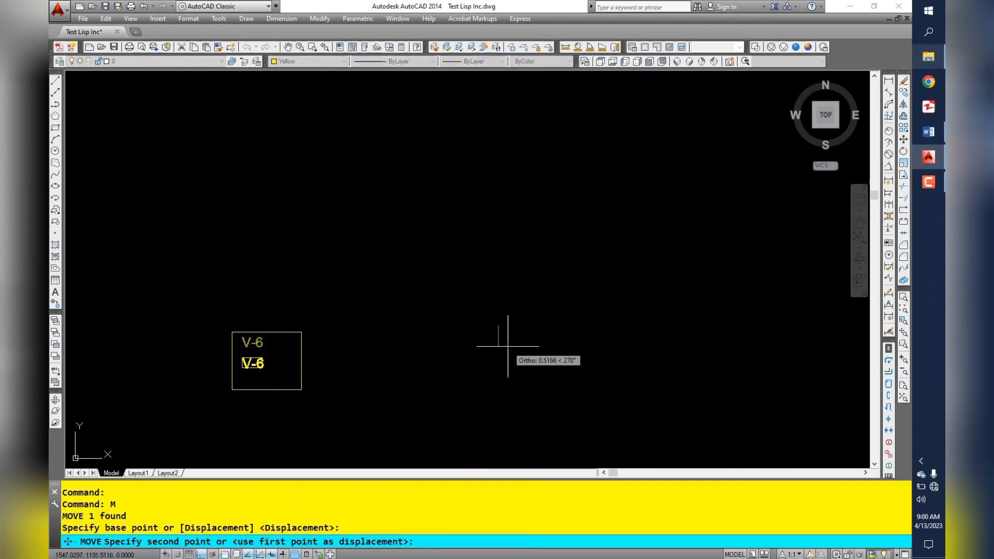
pyautogui.press('F8')
pyautogui.click(508, 341)
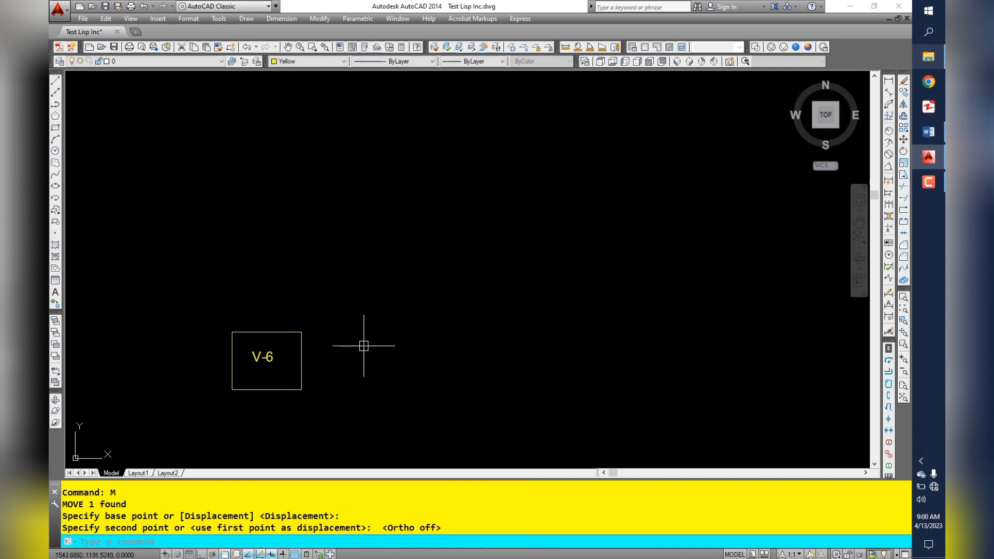
# Step: Change the text inside the rectangle to Grid-1
pyautogui.doubleClick(262, 357)
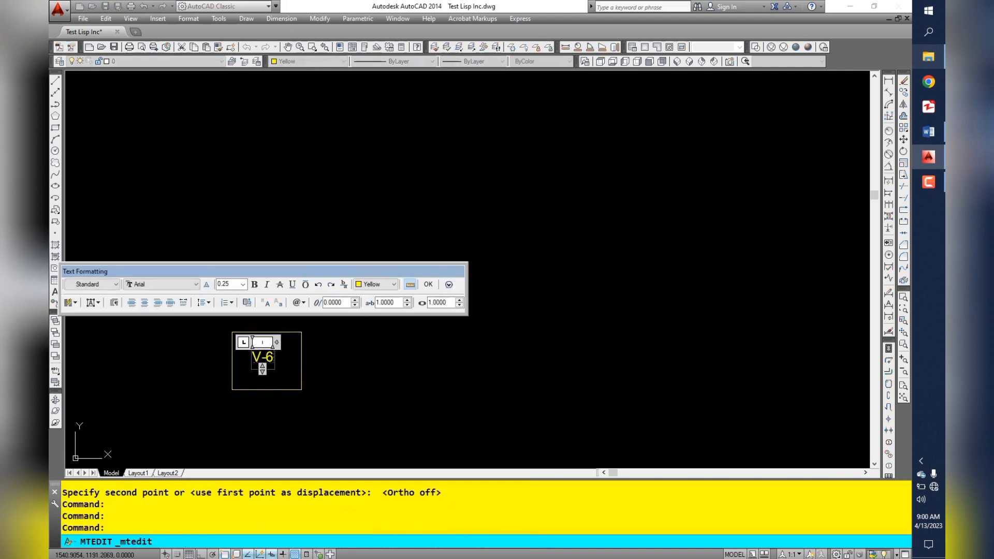
pyautogui.hotkey('ctrl', 'a')
pyautogui.write('Grid-1')
pyautogui.click(437, 377)
pyautogui.scroll(-2, 328, 295)
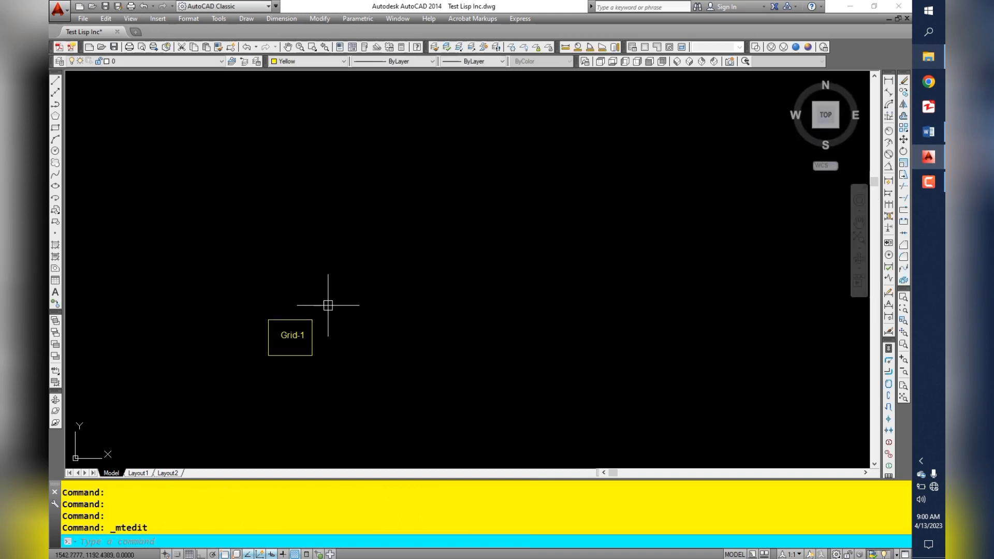
# Step: Start INCARRAYD with an increment of 1 and select the Grid-1 text together with its rectangle
pyautogui.write('INar')
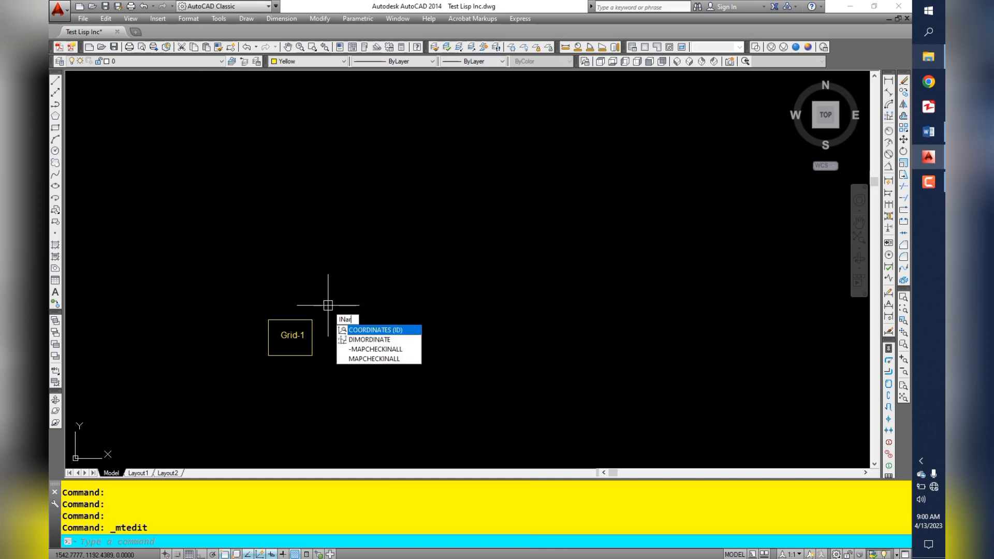
pyautogui.press('BackSpace')
pyautogui.press('BackSpace')
pyautogui.press('BackSpace')
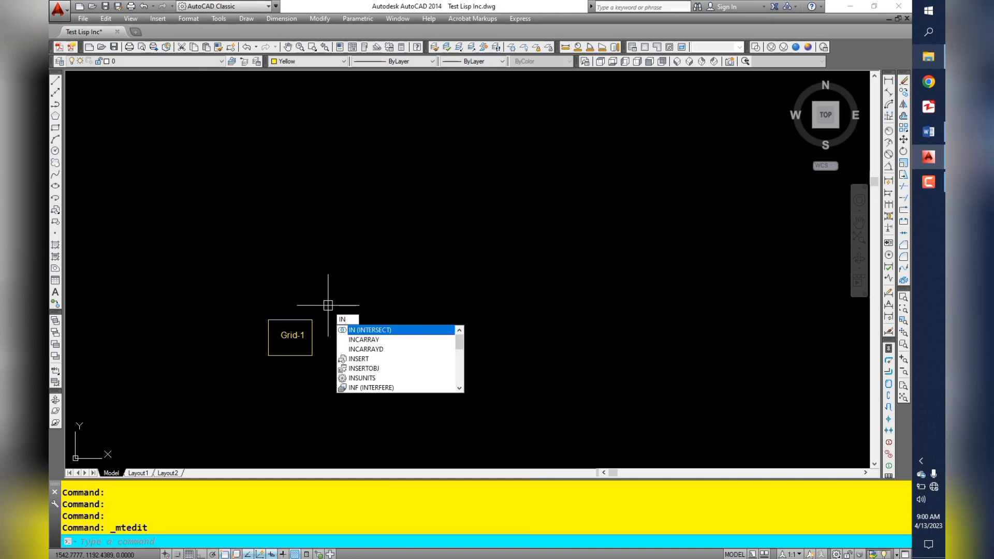
pyautogui.write('NCAR')
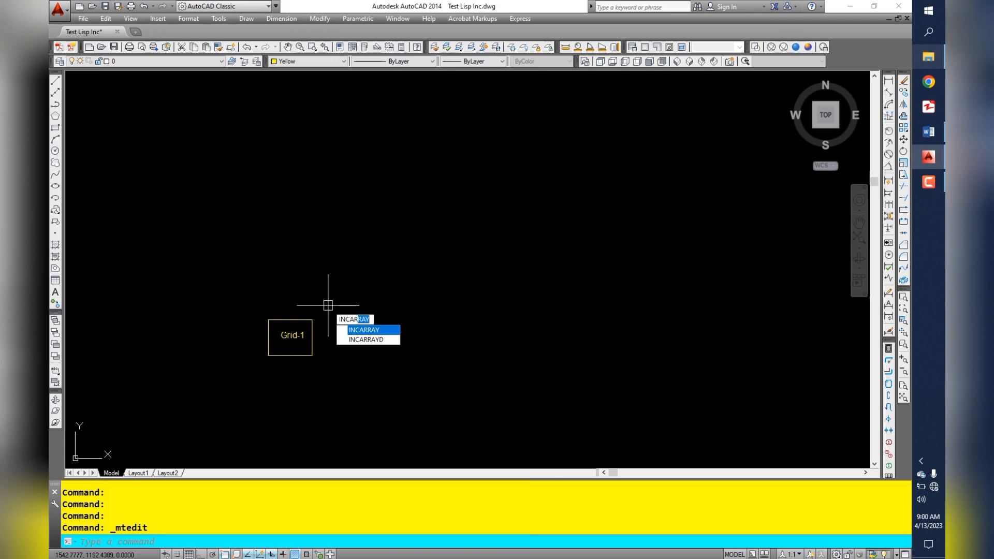
pyautogui.press('Down')
pyautogui.press('Return')
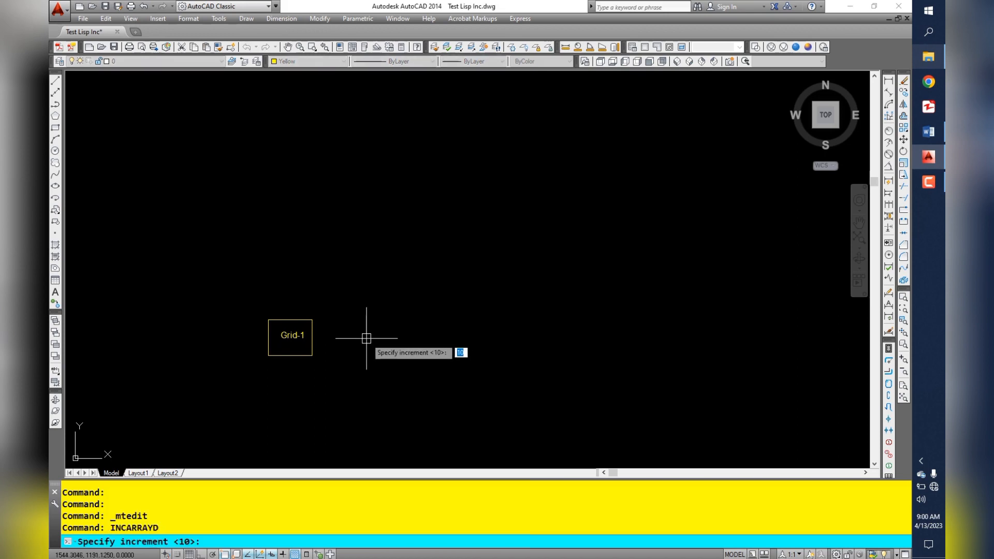
pyautogui.write('1')
pyautogui.press('Return')
pyautogui.click(225, 282)
pyautogui.click(416, 397)
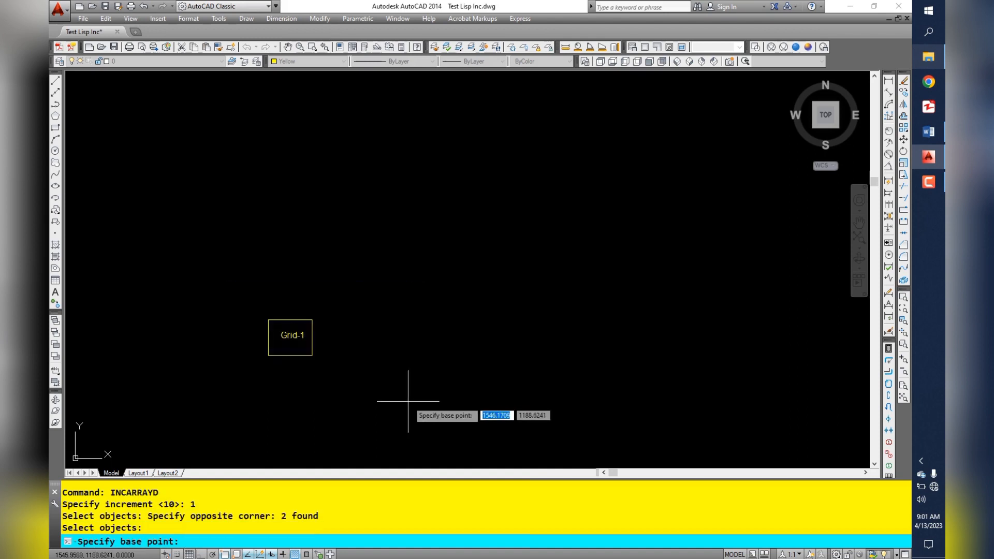
# Step: Array the Grid-1 box straight down from its lower-left corner to make a column of fifteen numbered boxes
pyautogui.moveTo(310, 396); pyautogui.dragTo(328, 284, button='middle')
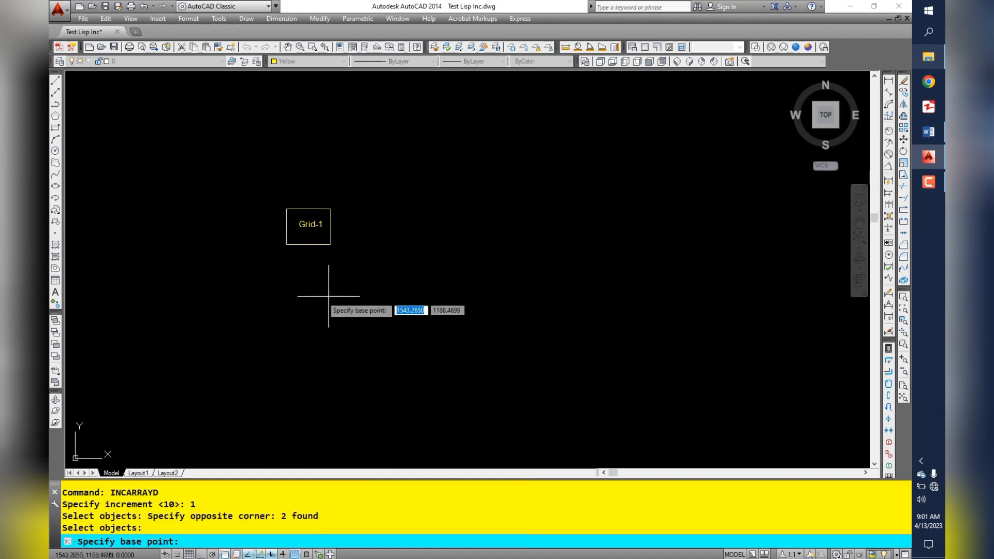
pyautogui.click(286, 244)
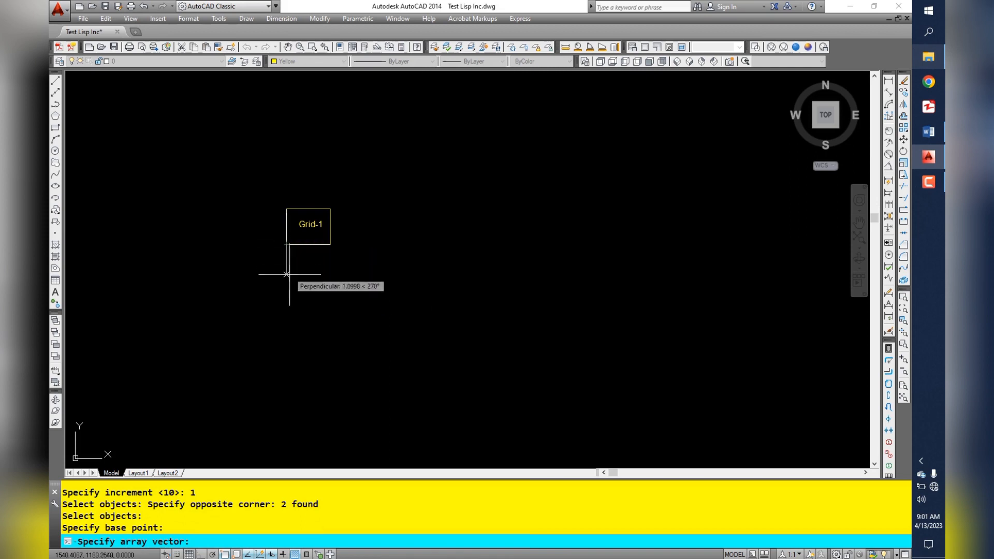
pyautogui.click(287, 294)
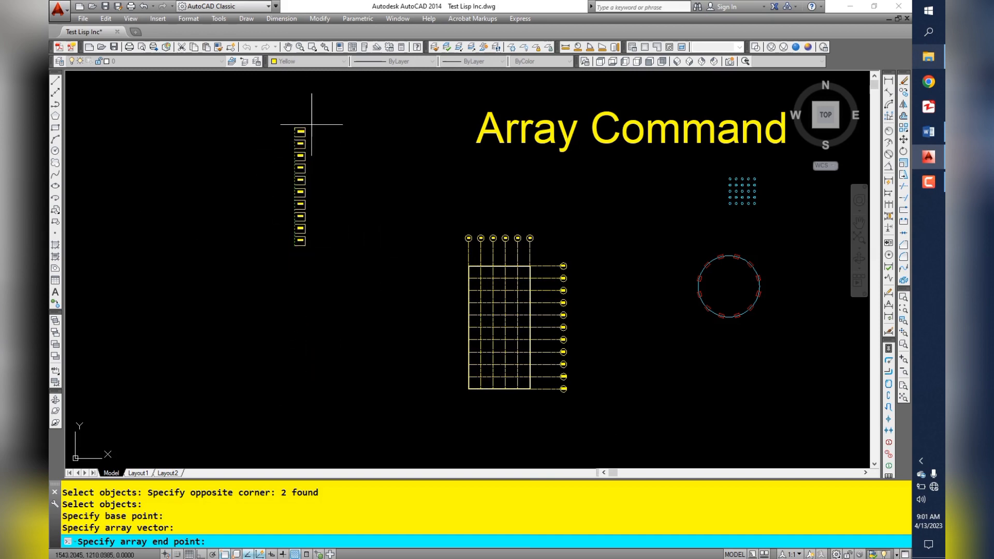
pyautogui.click(314, 412)
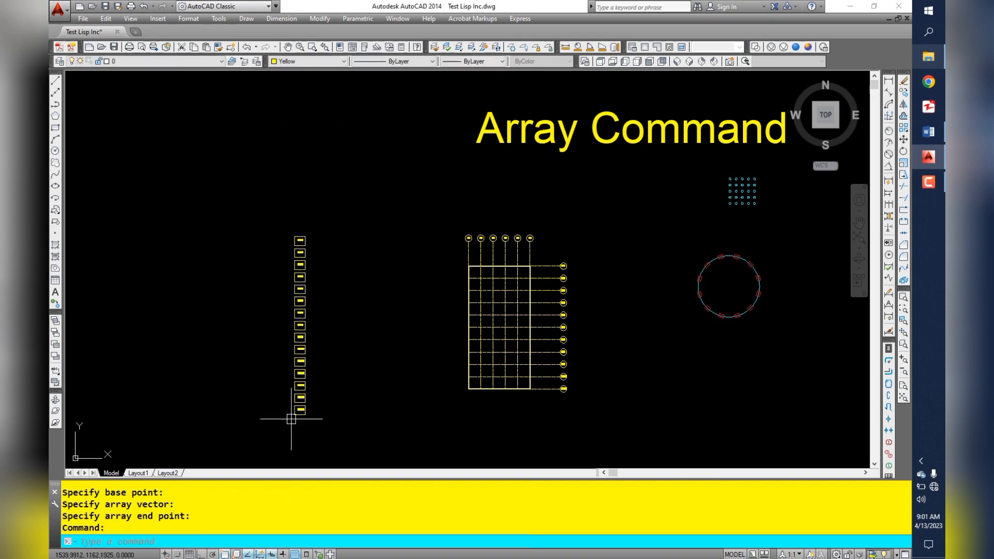
# Step: Examine the incremented labels in the Grid column and review the complete drawing at its full extents
pyautogui.scroll(10, 311, 409)
pyautogui.scroll(-9, 336, 362)
pyautogui.scroll(5, 326, 134)
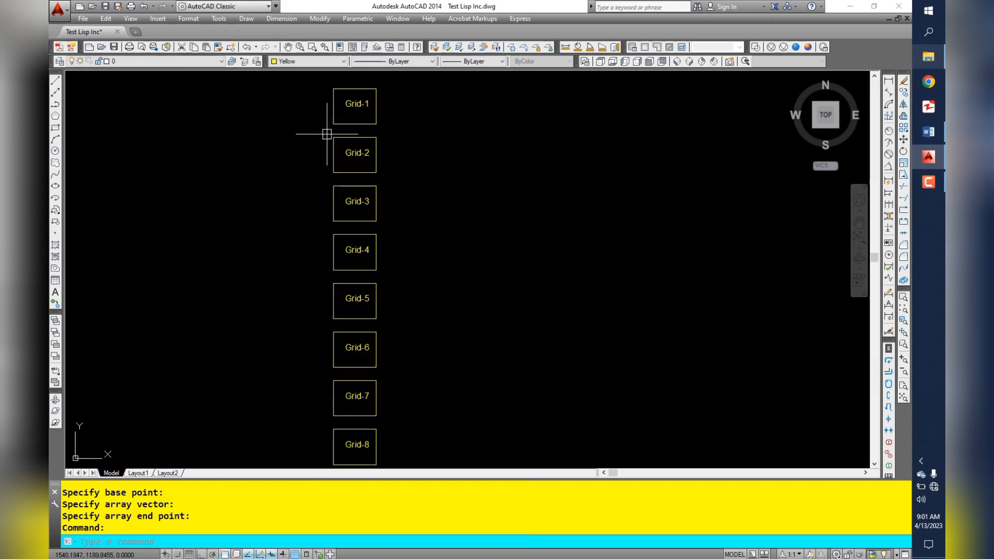
pyautogui.scroll(-8, 342, 207)
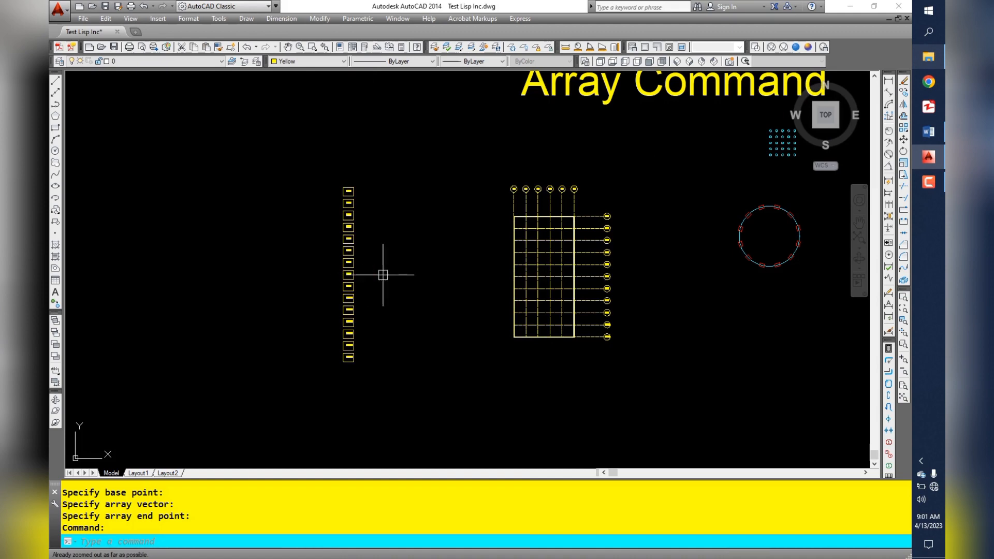
pyautogui.moveTo(631, 243); pyautogui.dragTo(344, 277, button='middle')
pyautogui.scroll(2, 214, 282)
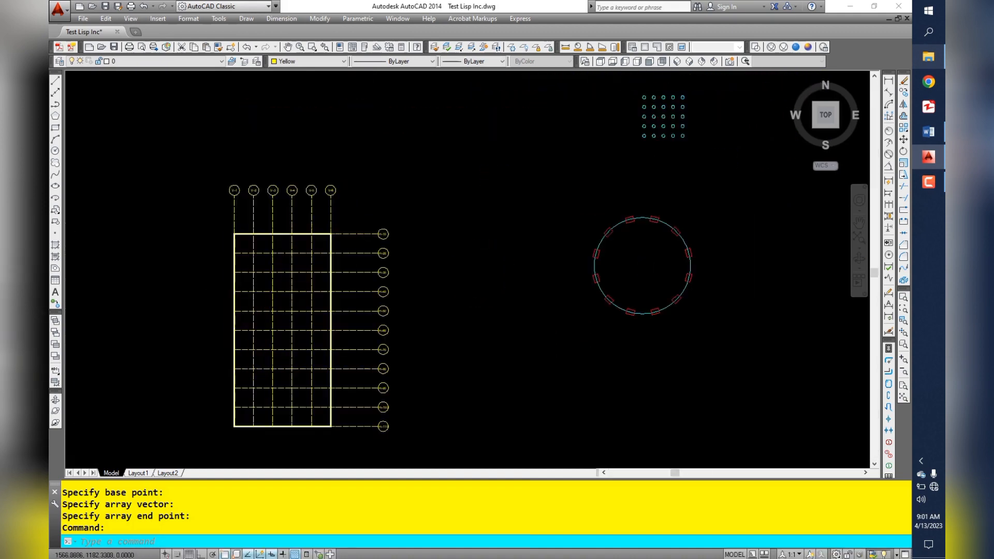
pyautogui.scroll(6, 217, 280)
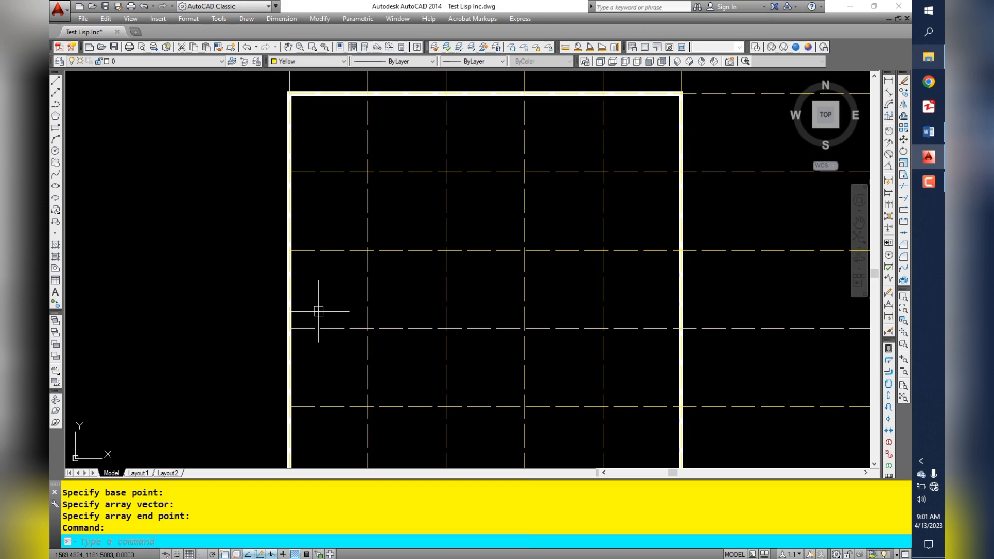
pyautogui.scroll(-8, 318, 311)
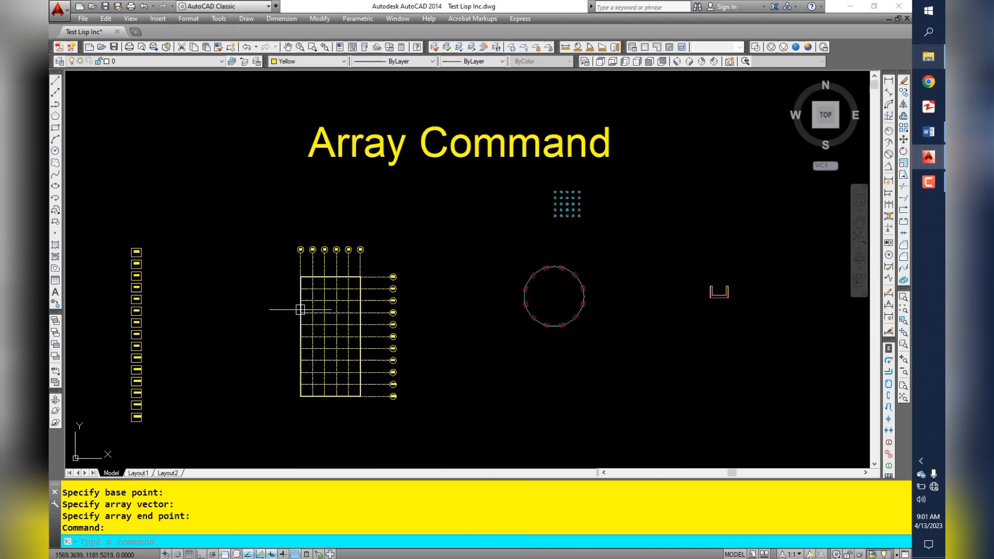
pyautogui.middleClick(496, 291)
pyautogui.middleClick(496, 291)
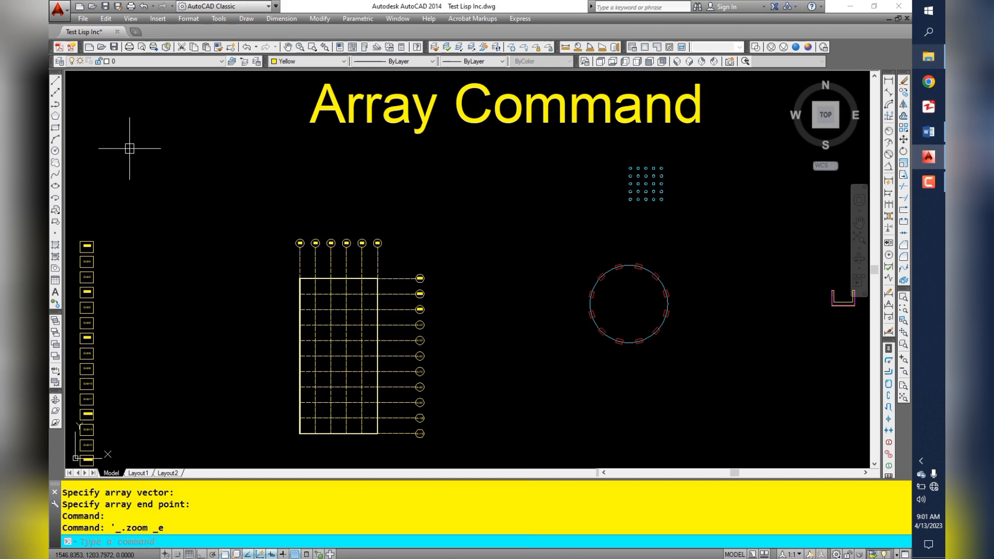
# Step: Undock and close the small PDF toolbar, and shift the toolbars in the same row over to fill the gap
pyautogui.moveTo(51, 47); pyautogui.dragTo(133, 118)
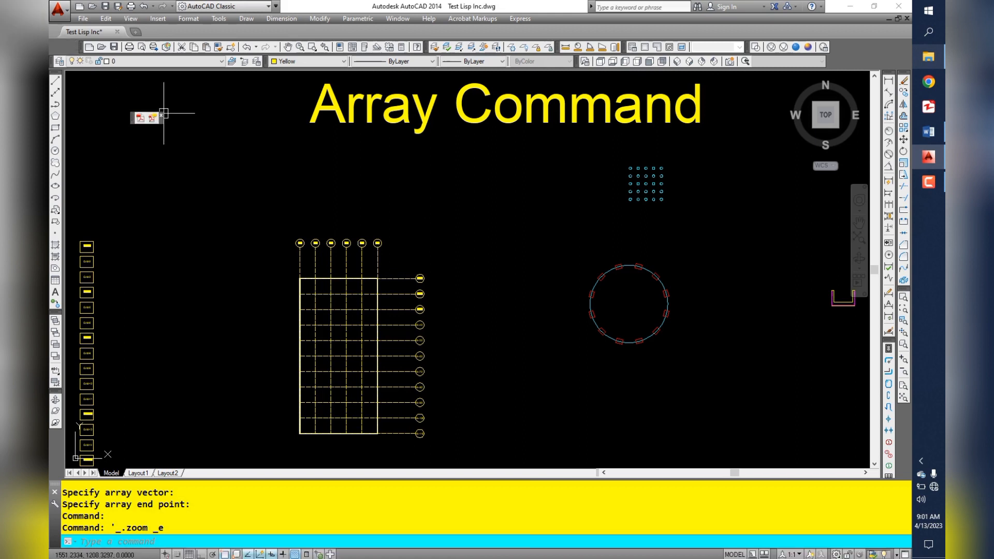
pyautogui.click(161, 114)
pyautogui.moveTo(80, 47); pyautogui.dragTo(52, 47)
pyautogui.moveTo(427, 47); pyautogui.dragTo(399, 47)
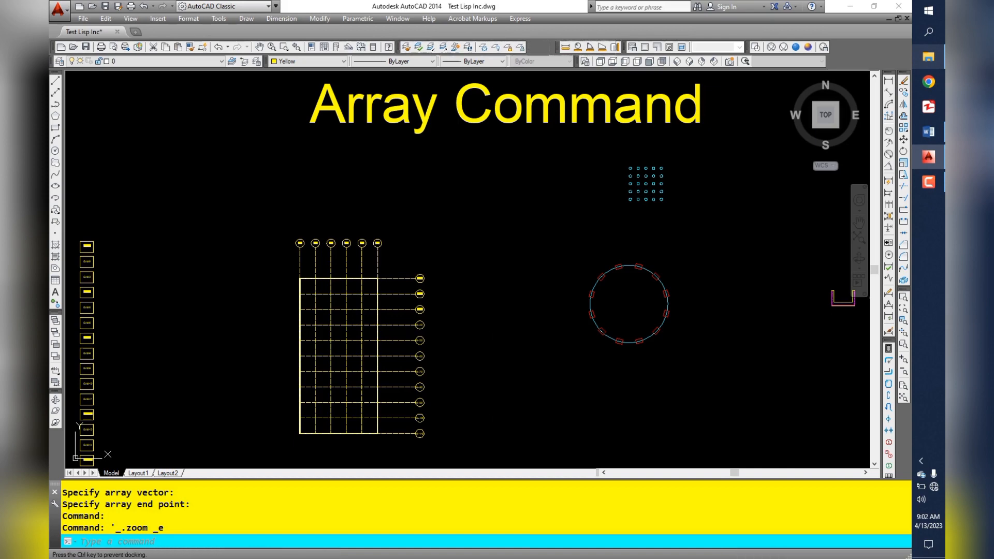
pyautogui.moveTo(559, 47); pyautogui.dragTo(531, 47)
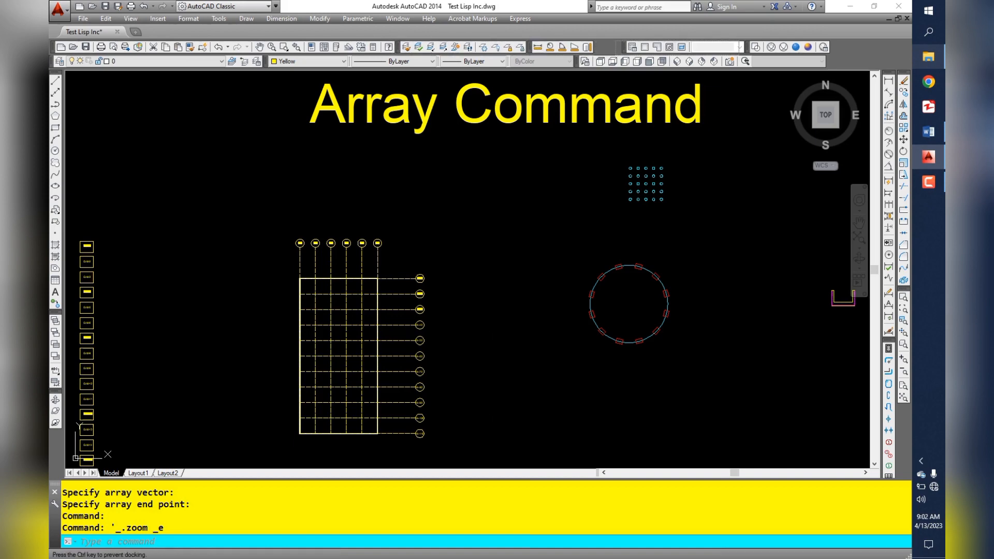
pyautogui.moveTo(624, 47); pyautogui.dragTo(595, 47)
pyautogui.click(552, 210)
pyautogui.click(518, 243)
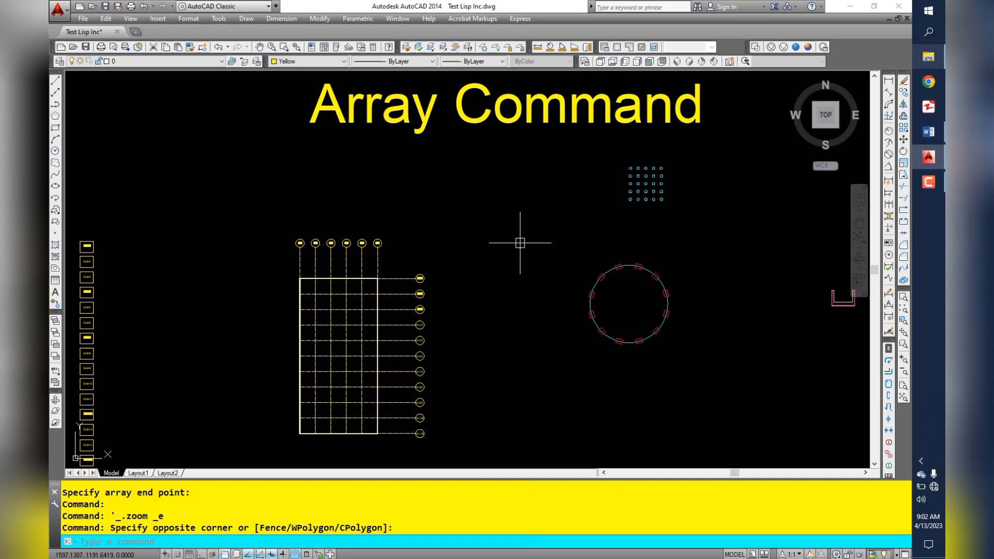
# Step: Set the OSNAPCOORD system variable to 2
pyautogui.moveTo(520, 243); pyautogui.dragTo(520, 244, button='middle')
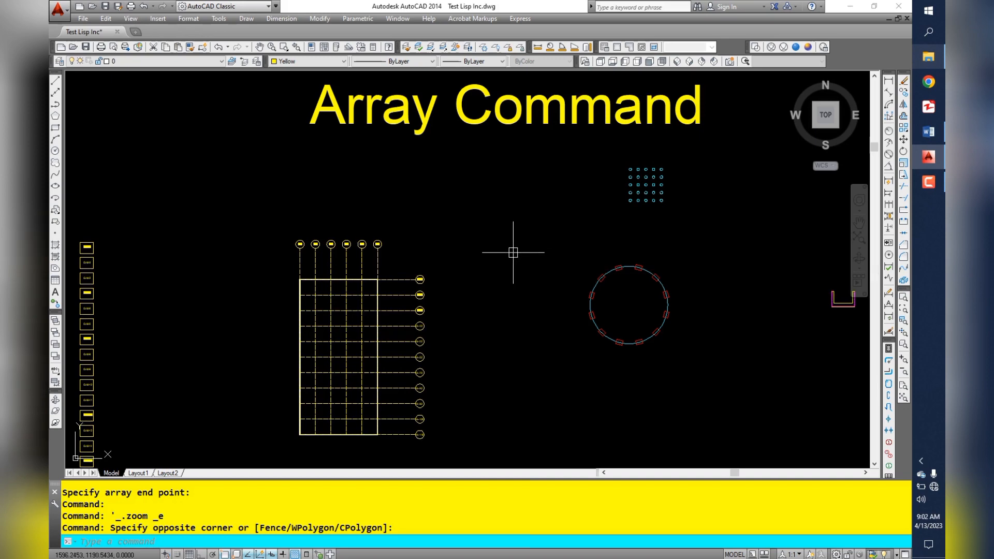
pyautogui.write('OSNAP')
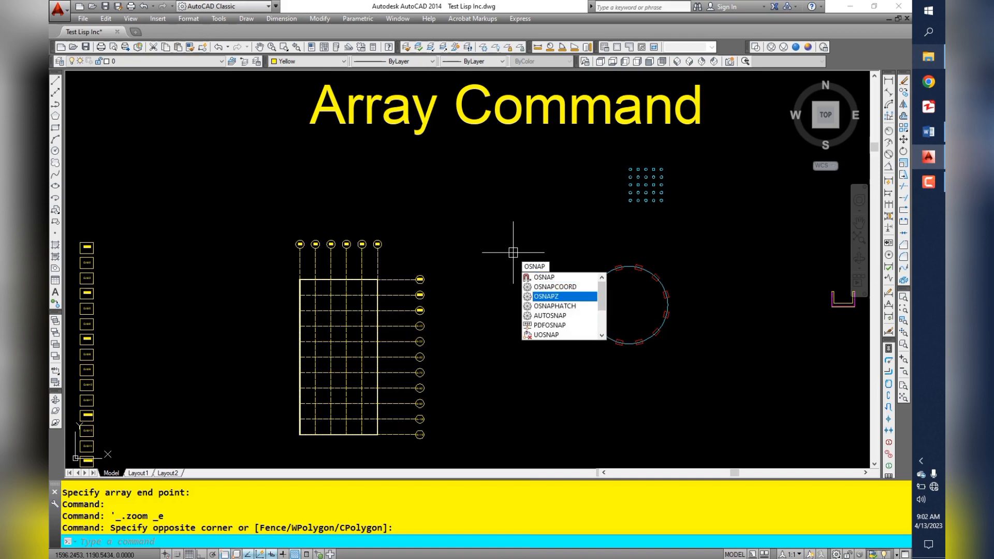
pyautogui.click(544, 287)
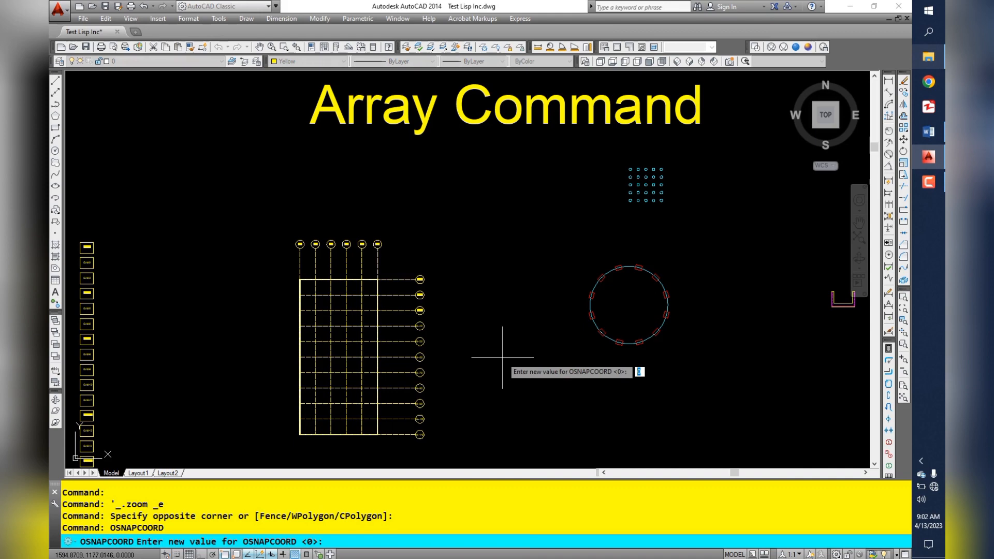
pyautogui.write('2')
pyautogui.press('Return')
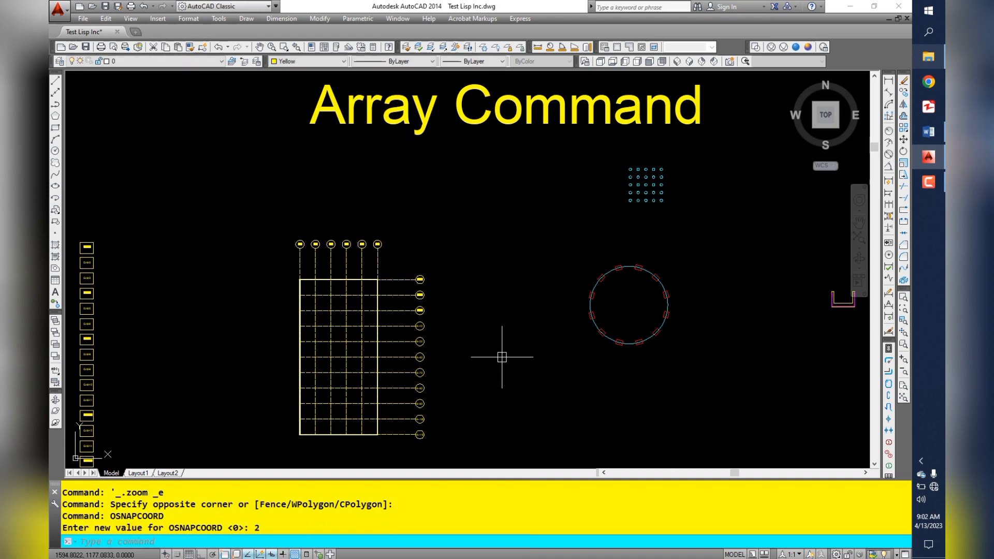
pyautogui.press('Escape')
pyautogui.press('Escape')
pyautogui.press('Escape')
pyautogui.click(491, 347)
pyautogui.click(489, 343)
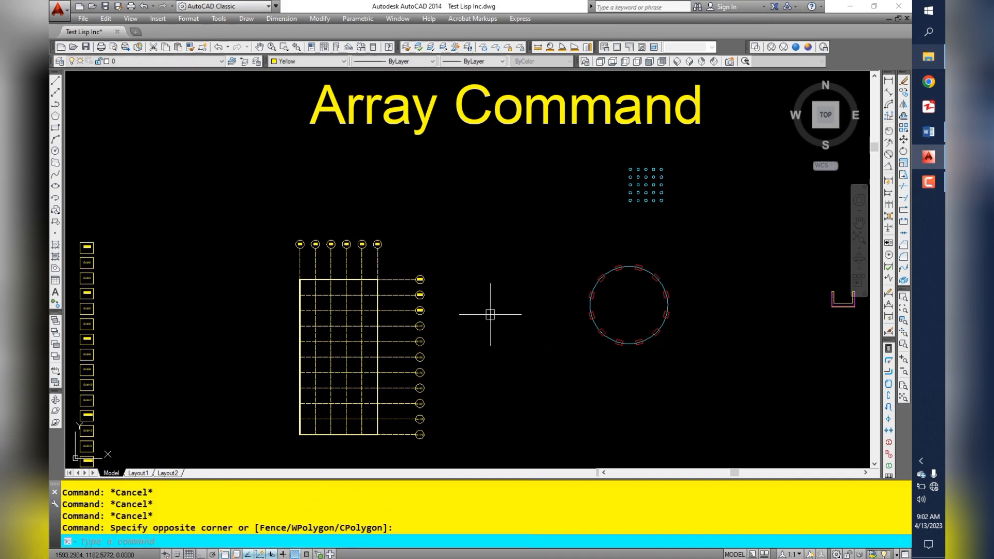